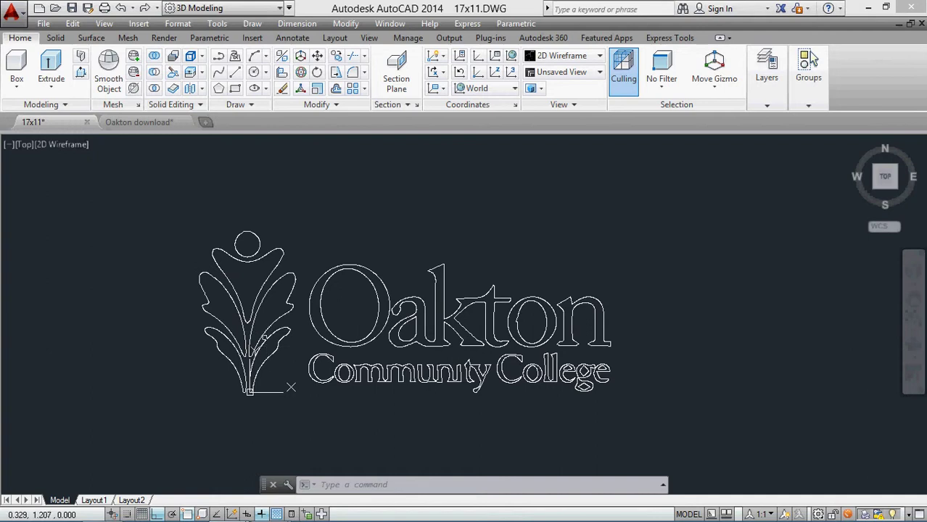
Step: Measure the gap between the emblem's top leaf and its upper right leaf with an aligned dimension, then discard the dimension
{"action": "middle_click_drag", "start_coordinate": [262, 338], "coordinate": [248, 369]}
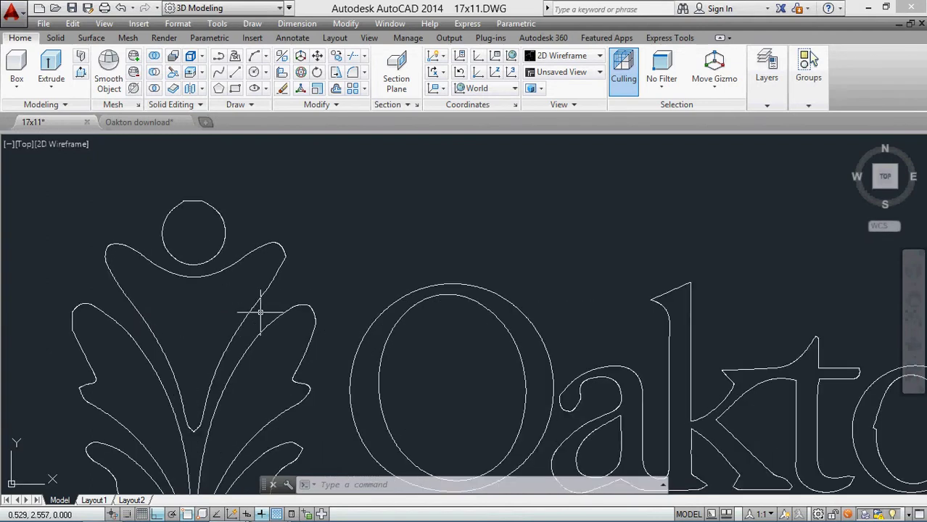
{"action": "scroll", "coordinate": [261, 310], "scroll_direction": "up", "scroll_amount": 5}
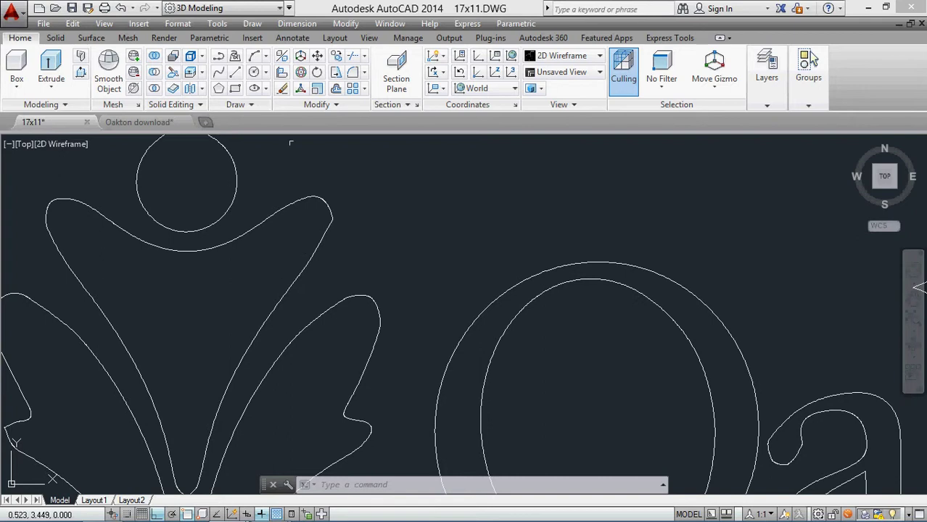
{"action": "scroll", "coordinate": [254, 194], "scroll_direction": "up", "scroll_amount": 1}
{"action": "middle_click_drag", "start_coordinate": [280, 195], "coordinate": [362, 186]}
{"action": "scroll", "coordinate": [362, 201], "scroll_direction": "down", "scroll_amount": 2}
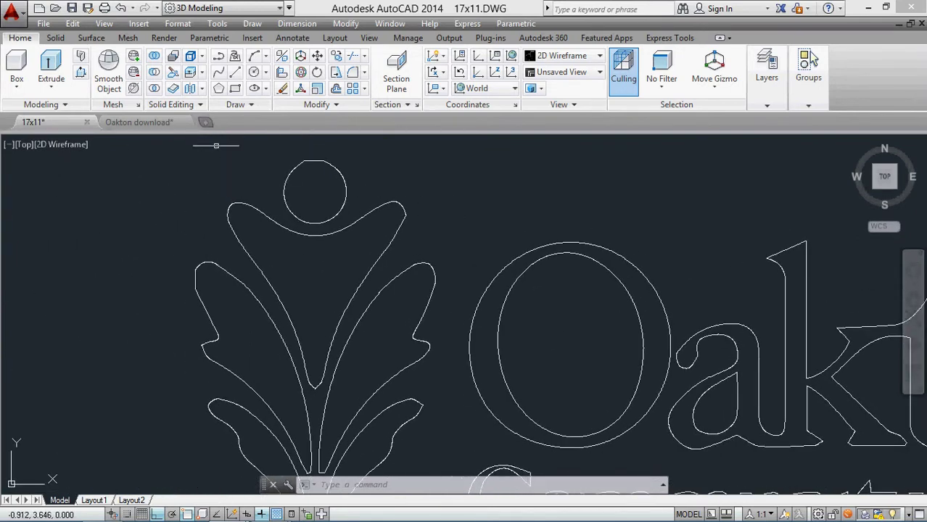
{"action": "left_click", "coordinate": [293, 38]}
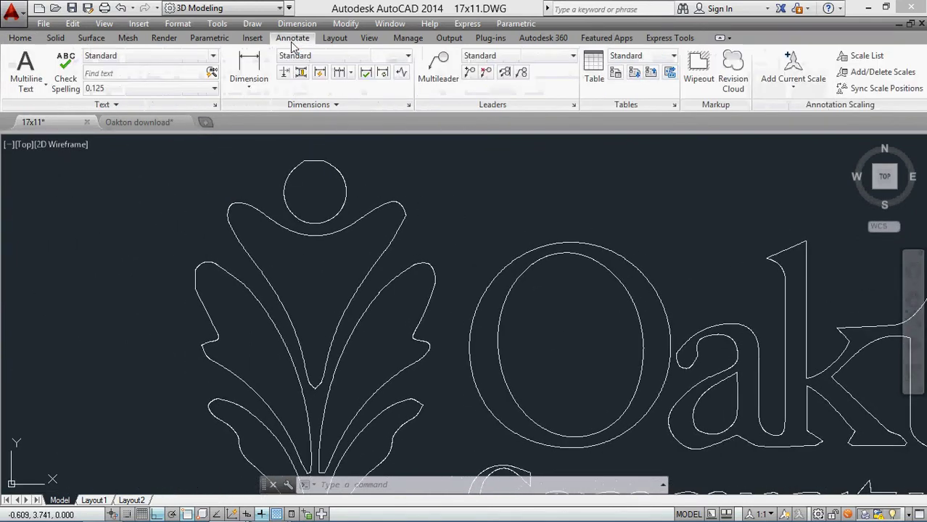
{"action": "left_click", "coordinate": [248, 89]}
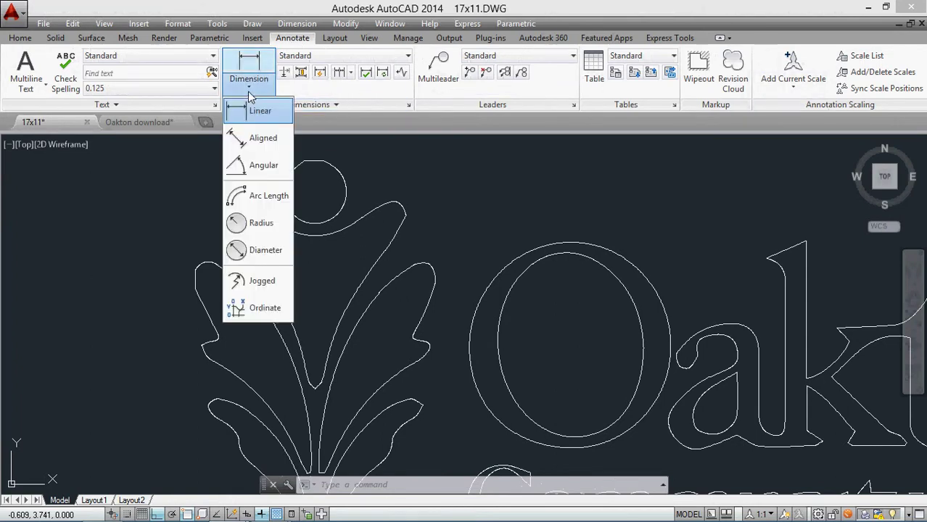
{"action": "left_click", "coordinate": [262, 142]}
{"action": "scroll", "coordinate": [387, 247], "scroll_direction": "up", "scroll_amount": 5}
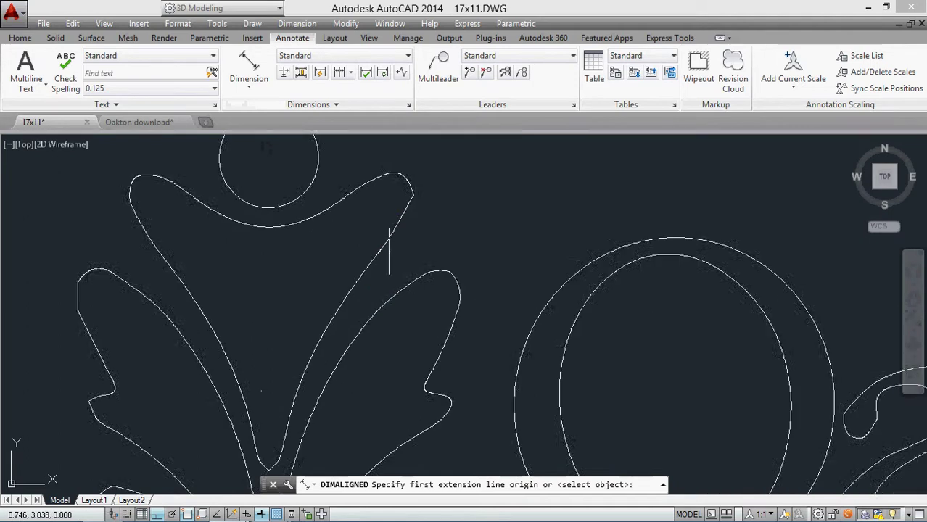
{"action": "left_click", "coordinate": [400, 420]}
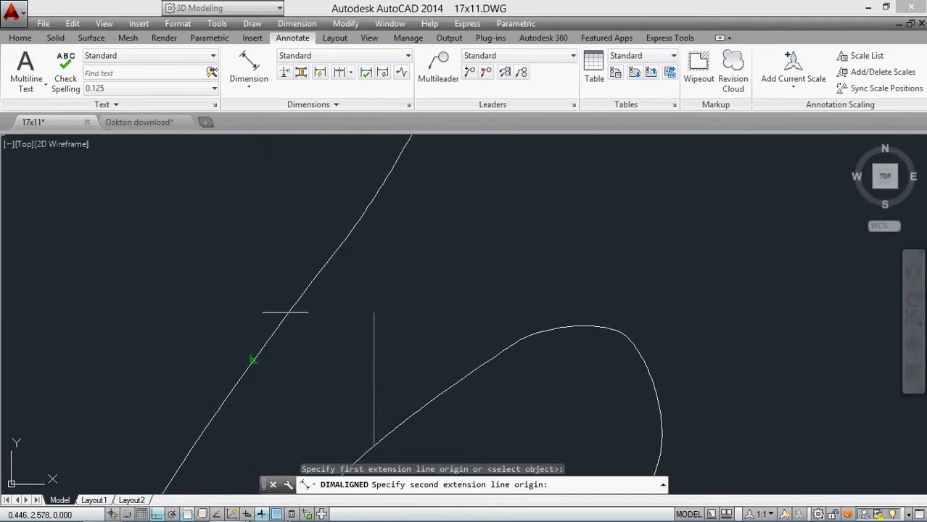
{"action": "left_click", "coordinate": [276, 316]}
{"action": "scroll", "coordinate": [335, 321], "scroll_direction": "down", "scroll_amount": 3}
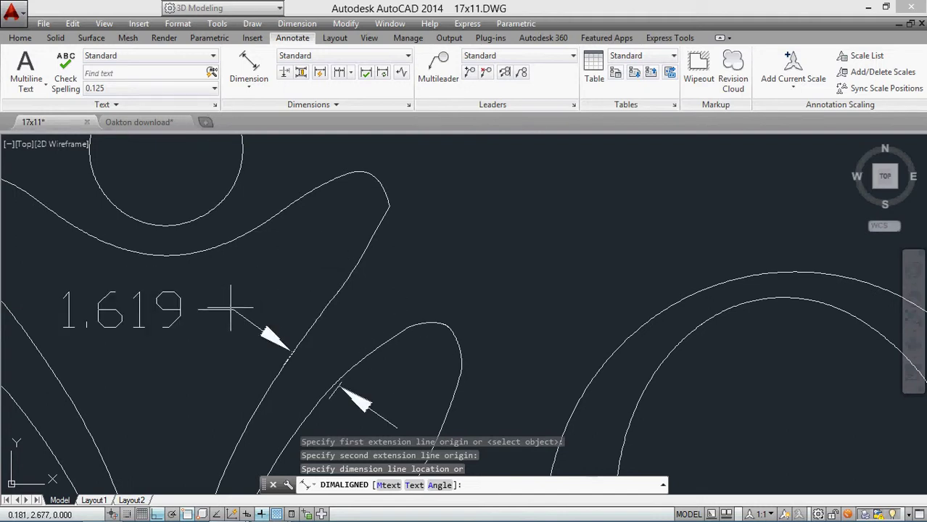
{"action": "scroll", "coordinate": [231, 309], "scroll_direction": "down", "scroll_amount": 4}
{"action": "scroll", "coordinate": [290, 275], "scroll_direction": "up", "scroll_amount": 2}
{"action": "scroll", "coordinate": [308, 243], "scroll_direction": "down", "scroll_amount": 2}
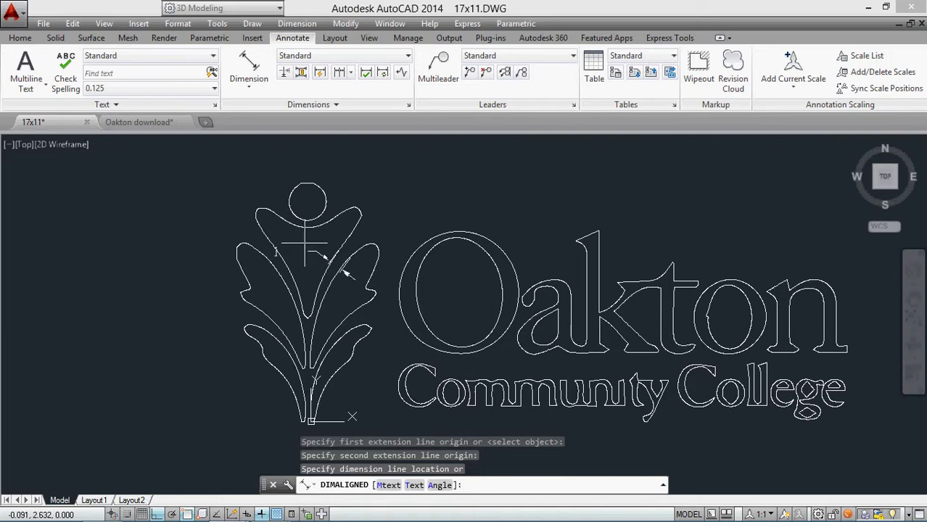
{"action": "middle_click_drag", "start_coordinate": [303, 246], "coordinate": [187, 244]}
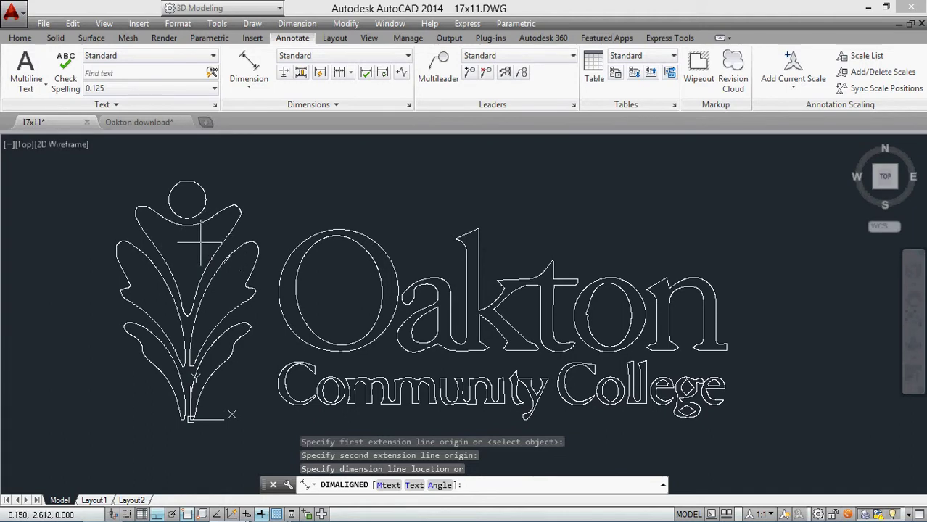
{"action": "key", "text": "Escape"}
Step: Scale the entire logo by a factor of .25 about the origin at the base of the emblem's stem
{"action": "left_click", "coordinate": [18, 39]}
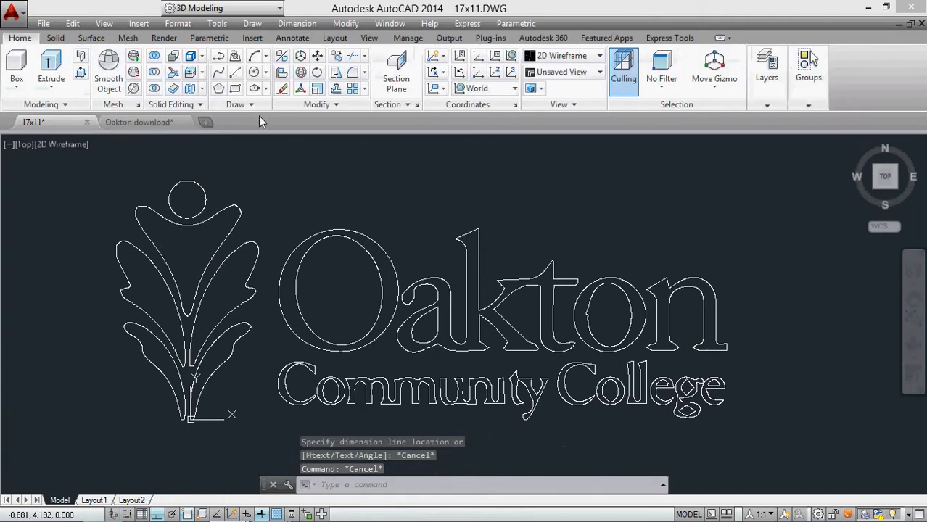
{"action": "left_click", "coordinate": [317, 88]}
{"action": "middle_click_drag", "start_coordinate": [720, 218], "coordinate": [682, 219]}
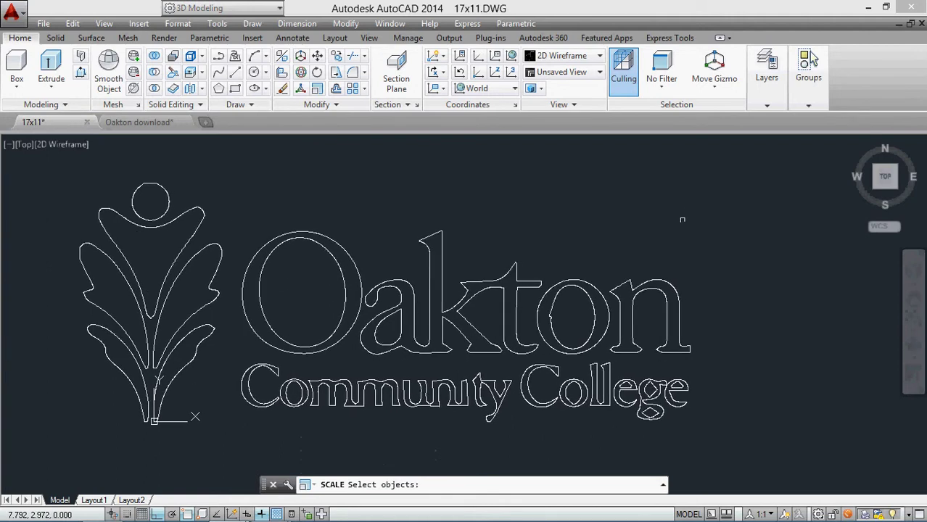
{"action": "left_click", "coordinate": [743, 149]}
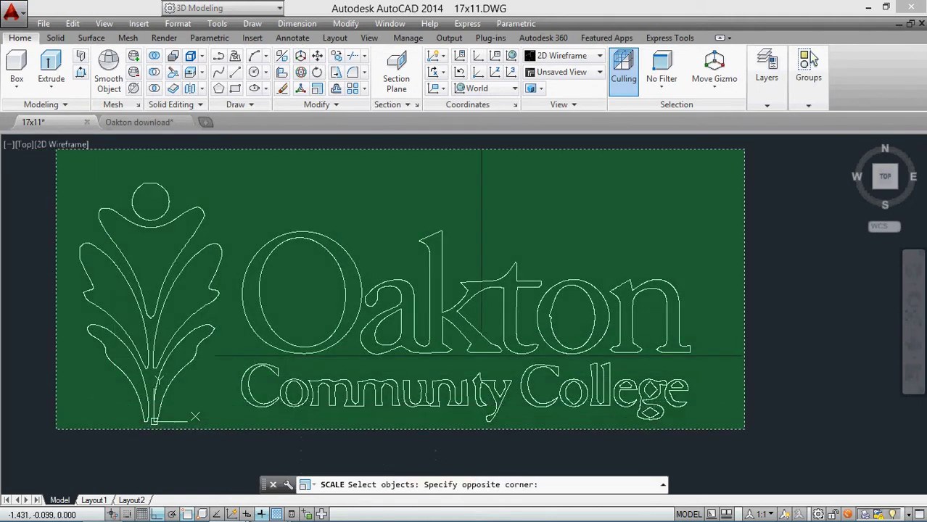
{"action": "left_click", "coordinate": [55, 431]}
{"action": "key", "text": "Return"}
{"action": "left_click", "coordinate": [154, 421]}
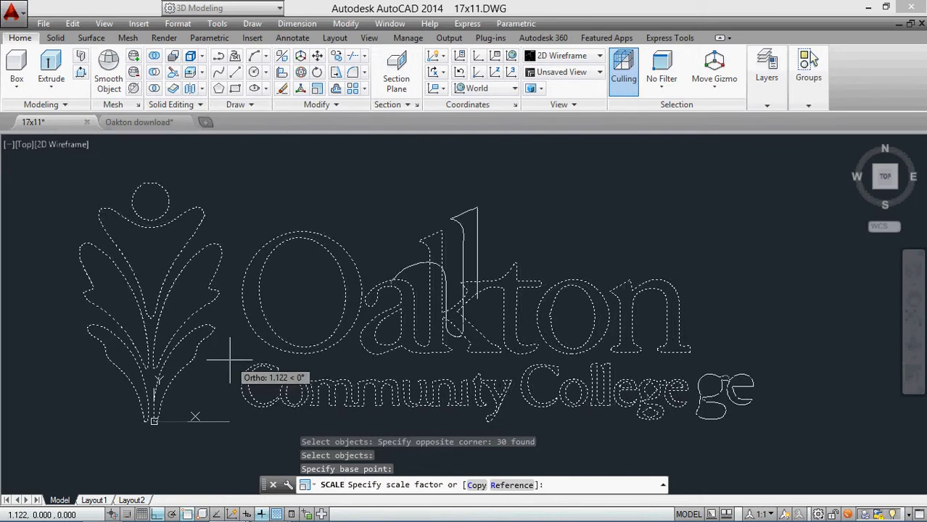
{"action": "type", "text": ".25"}
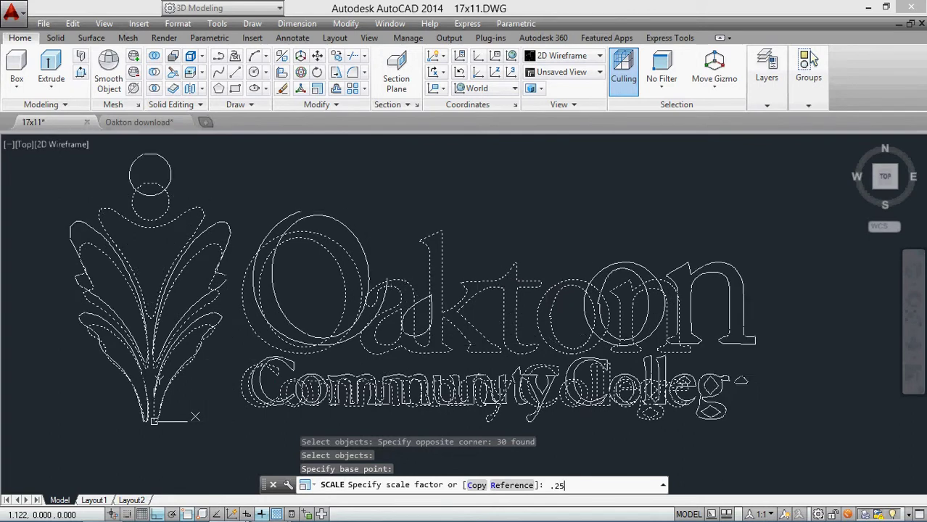
{"action": "key", "text": "Return"}
Step: Try an aligned dimension from the top leaf's right edge to the tip of the upper right leaf, without placing it
{"action": "scroll", "coordinate": [238, 333], "scroll_direction": "up", "scroll_amount": 5}
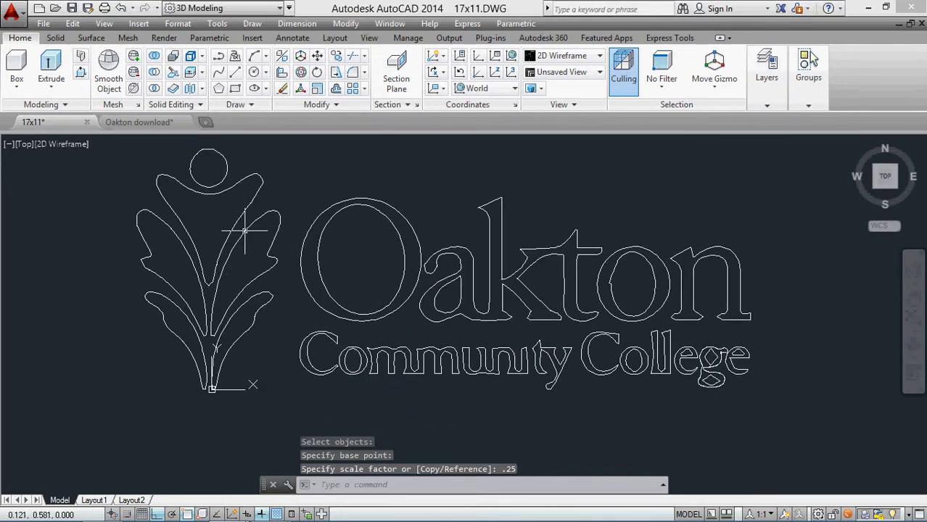
{"action": "scroll", "coordinate": [240, 175], "scroll_direction": "up", "scroll_amount": 2}
{"action": "left_click", "coordinate": [292, 38]}
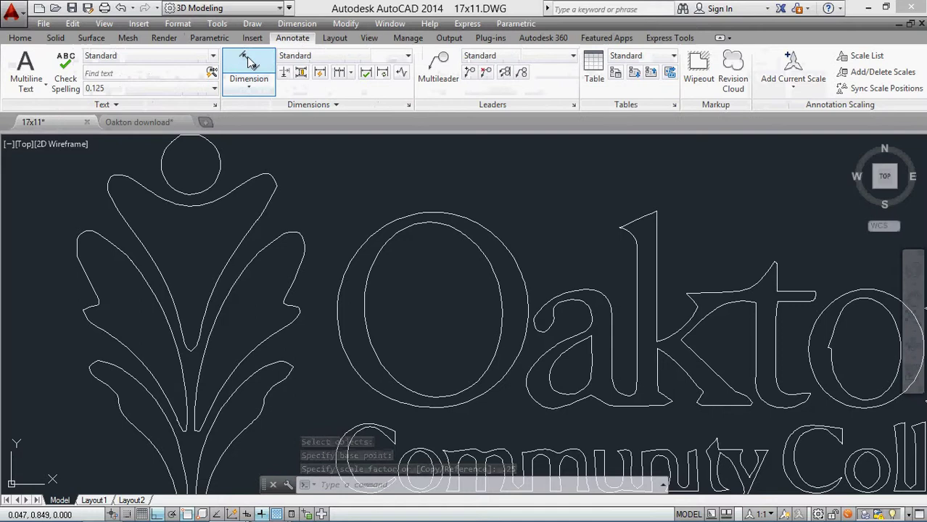
{"action": "left_click", "coordinate": [249, 73]}
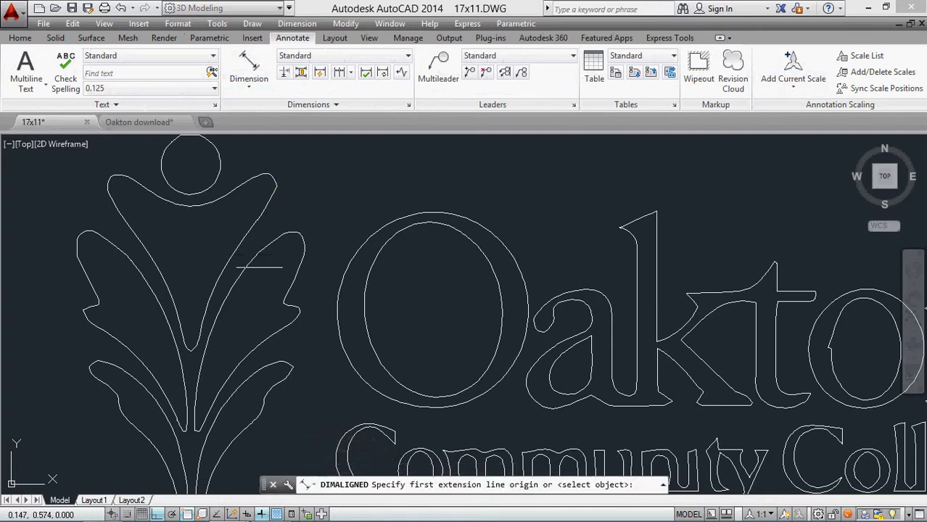
{"action": "scroll", "coordinate": [235, 252], "scroll_direction": "down", "scroll_amount": 3}
{"action": "scroll", "coordinate": [233, 248], "scroll_direction": "up", "scroll_amount": 7}
{"action": "scroll", "coordinate": [233, 246], "scroll_direction": "up", "scroll_amount": 3}
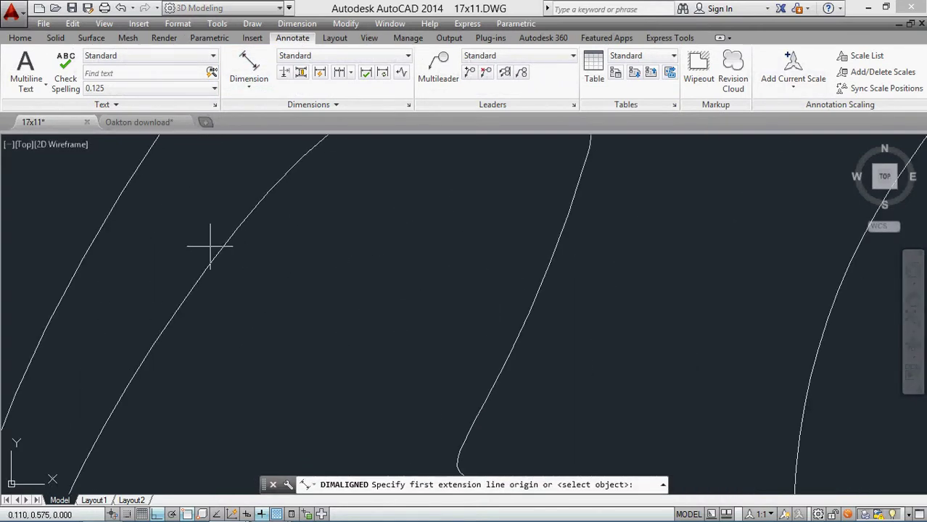
{"action": "scroll", "coordinate": [325, 258], "scroll_direction": "down", "scroll_amount": 2}
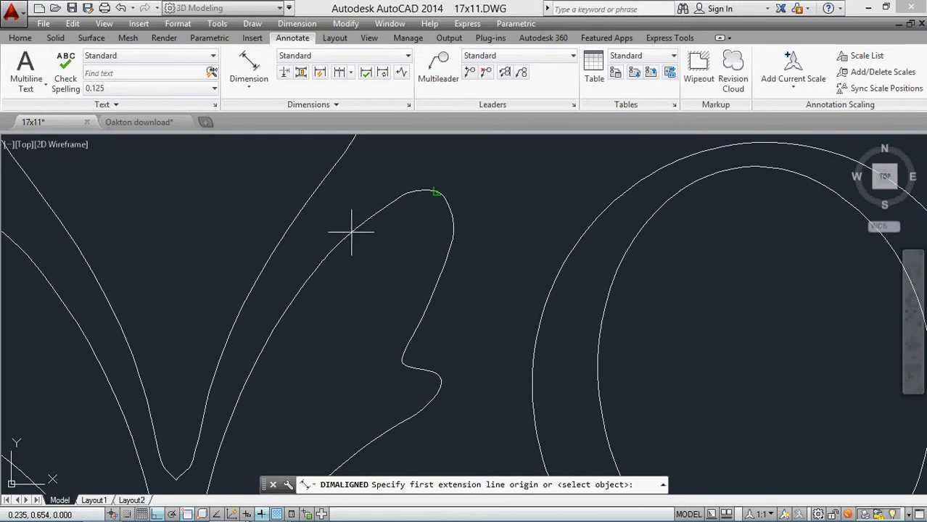
{"action": "scroll", "coordinate": [283, 299], "scroll_direction": "down", "scroll_amount": 3}
{"action": "scroll", "coordinate": [274, 265], "scroll_direction": "up", "scroll_amount": 4}
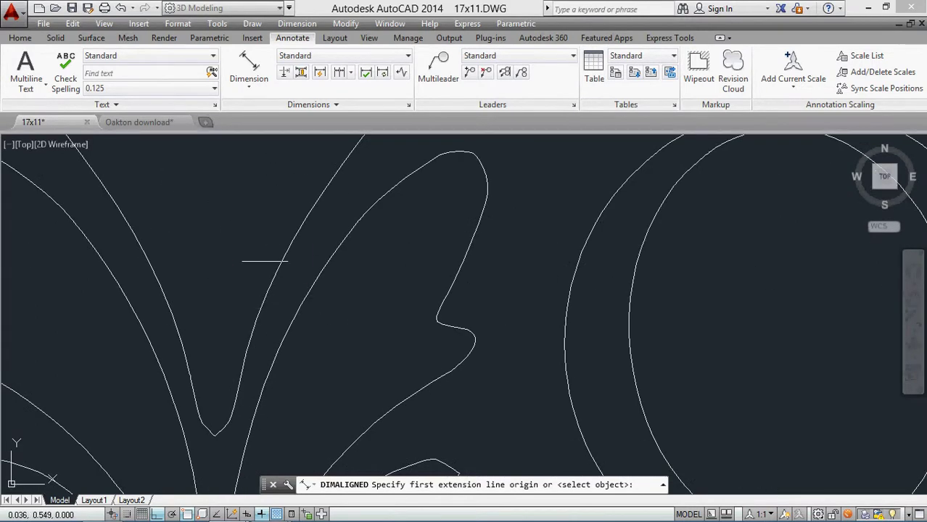
{"action": "scroll", "coordinate": [309, 209], "scroll_direction": "up", "scroll_amount": 3}
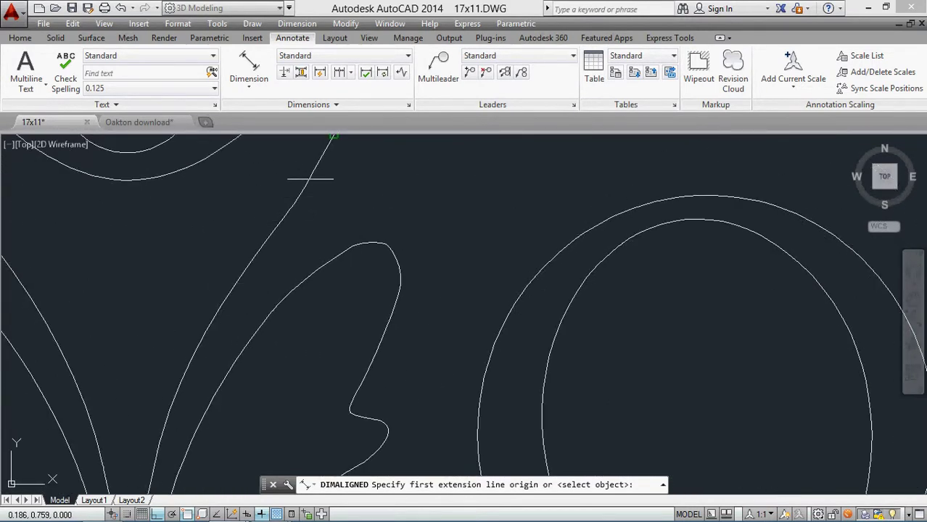
{"action": "left_click", "coordinate": [310, 178]}
{"action": "left_click", "coordinate": [362, 254]}
{"action": "scroll", "coordinate": [362, 254], "scroll_direction": "down", "scroll_amount": 4}
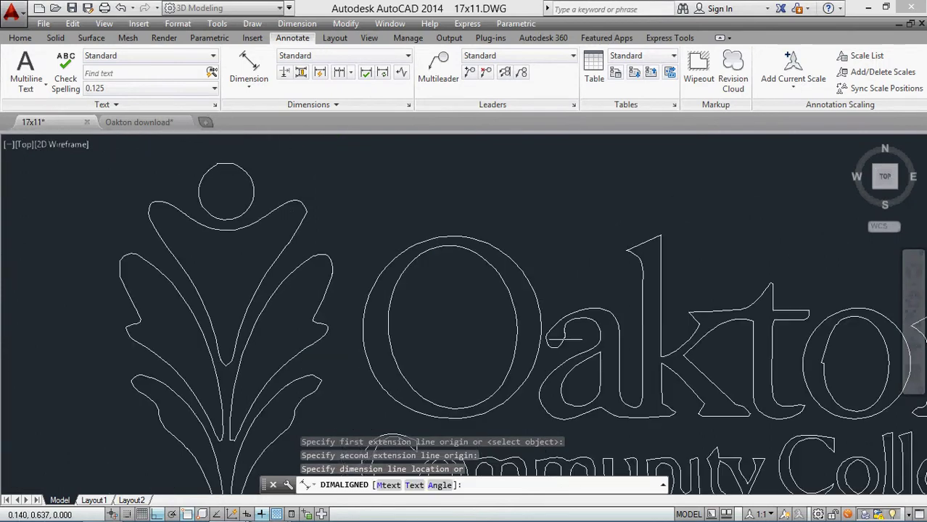
{"action": "scroll", "coordinate": [301, 259], "scroll_direction": "down", "scroll_amount": 3}
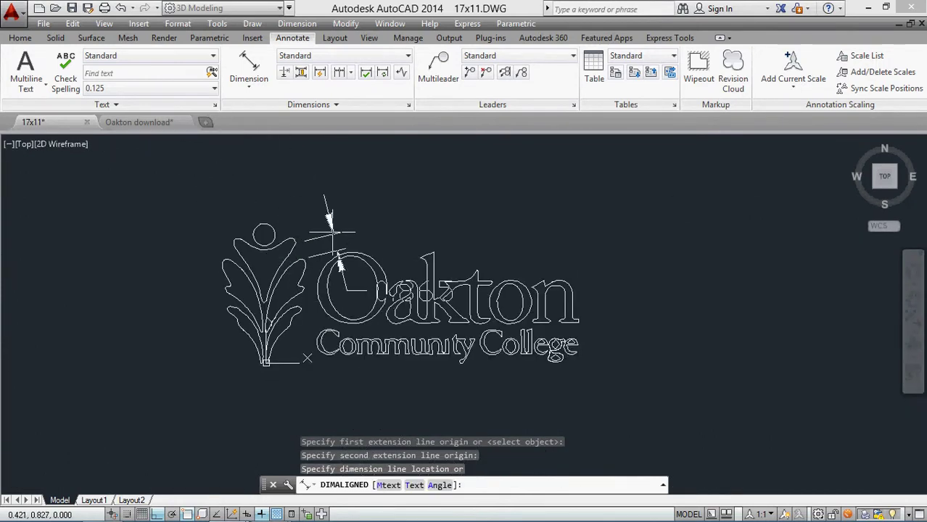
{"action": "scroll", "coordinate": [307, 261], "scroll_direction": "up", "scroll_amount": 3}
{"action": "key", "text": "Escape"}
Step: Remeasure the gap between the top leaf and the upper right leaf of the scaled emblem, without placing the dimension
{"action": "key", "text": "Return"}
{"action": "left_click", "coordinate": [238, 228]}
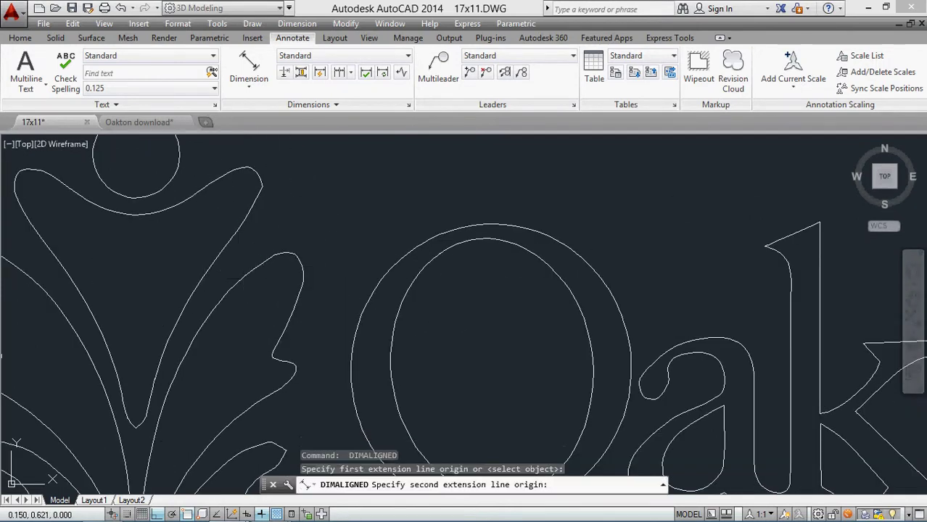
{"action": "left_click", "coordinate": [261, 263]}
{"action": "scroll", "coordinate": [268, 251], "scroll_direction": "down", "scroll_amount": 3}
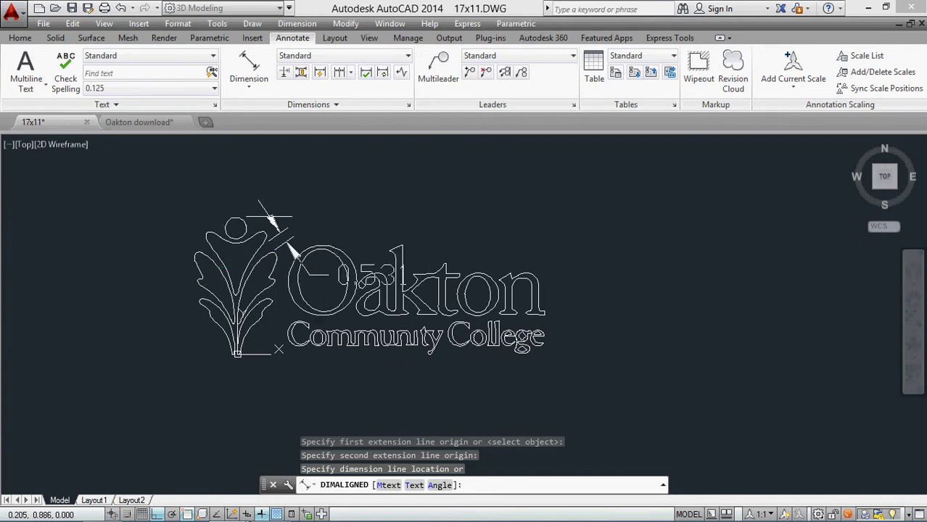
{"action": "key", "text": "Escape"}
Step: Measure the gap between the emblem's two lower right leaves with an aligned dimension, without placing it
{"action": "scroll", "coordinate": [244, 290], "scroll_direction": "up", "scroll_amount": 5}
{"action": "key", "text": "Return"}
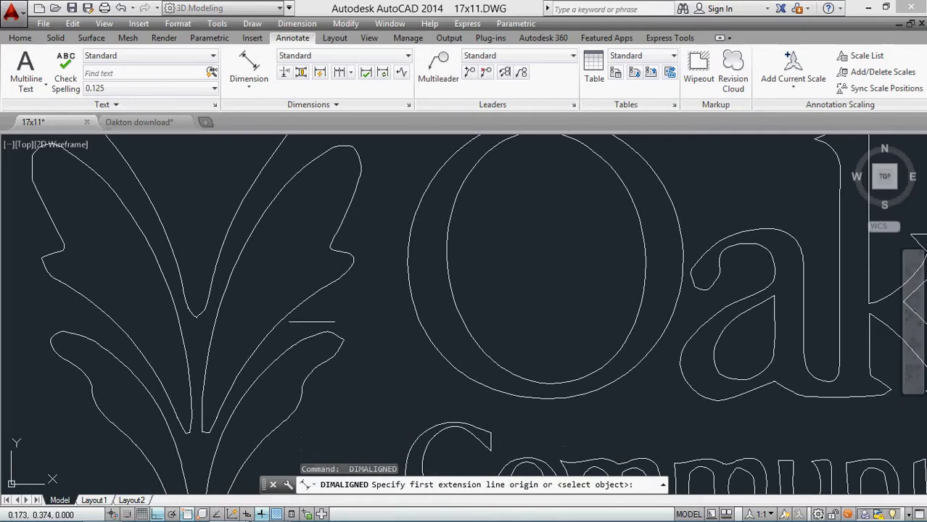
{"action": "left_click", "coordinate": [334, 332]}
{"action": "left_click", "coordinate": [310, 301]}
{"action": "scroll", "coordinate": [316, 298], "scroll_direction": "down", "scroll_amount": 2}
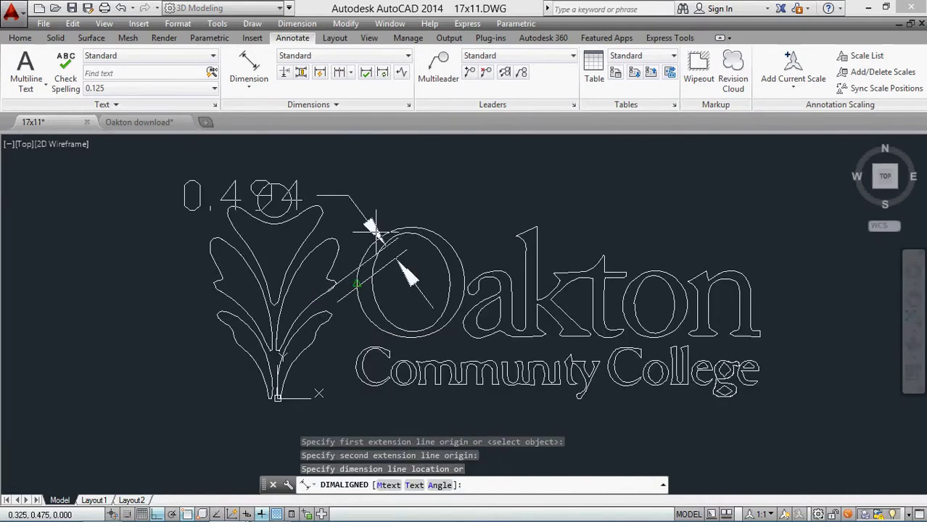
{"action": "key", "text": "Escape"}
Step: Measure the gap between the emblem's circle and the curved top leaf below it, without placing the dimension
{"action": "scroll", "coordinate": [287, 232], "scroll_direction": "up", "scroll_amount": 5}
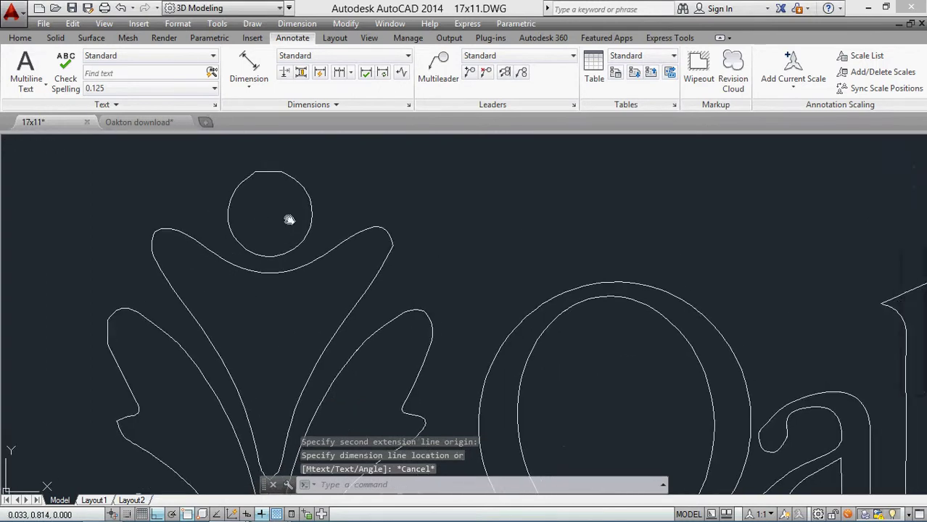
{"action": "key", "text": "Return"}
{"action": "left_click", "coordinate": [225, 275]}
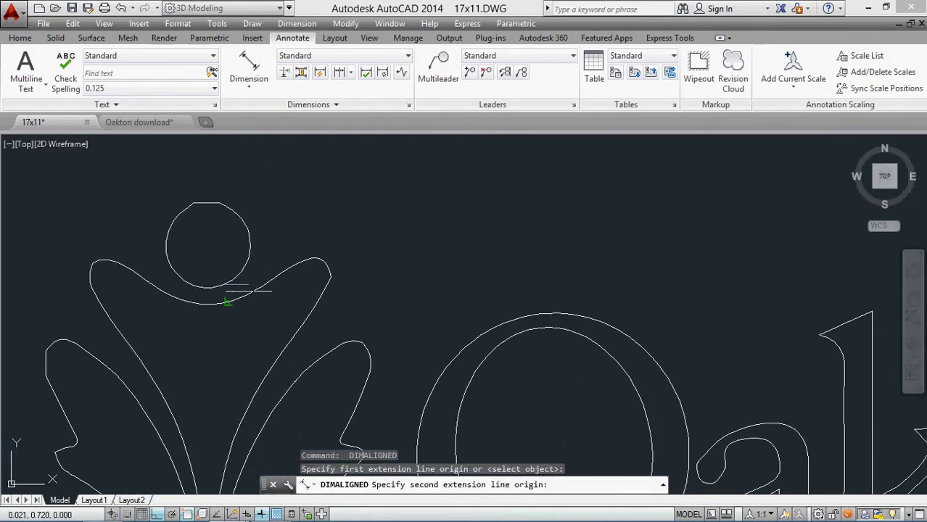
{"action": "left_click", "coordinate": [225, 303]}
{"action": "scroll", "coordinate": [328, 276], "scroll_direction": "up", "scroll_amount": 1}
{"action": "scroll", "coordinate": [328, 277], "scroll_direction": "down", "scroll_amount": 5}
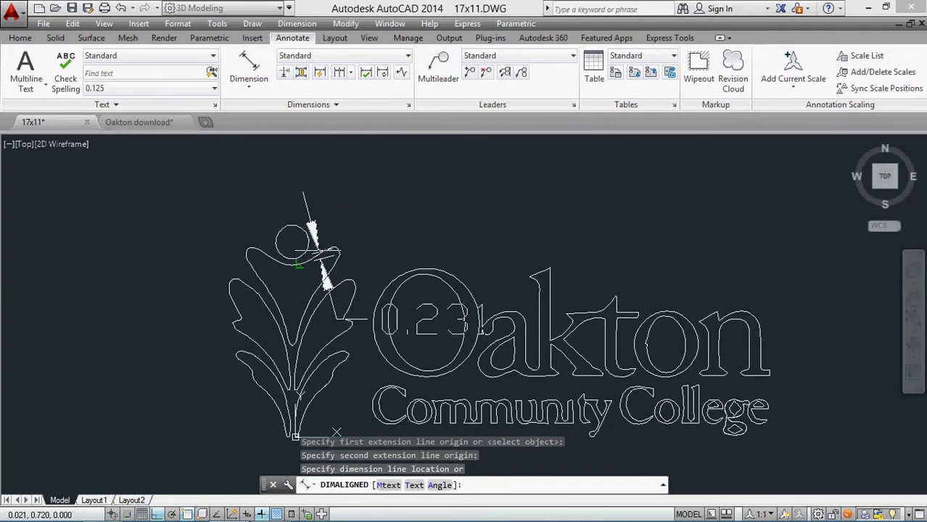
{"action": "key", "text": "Escape"}
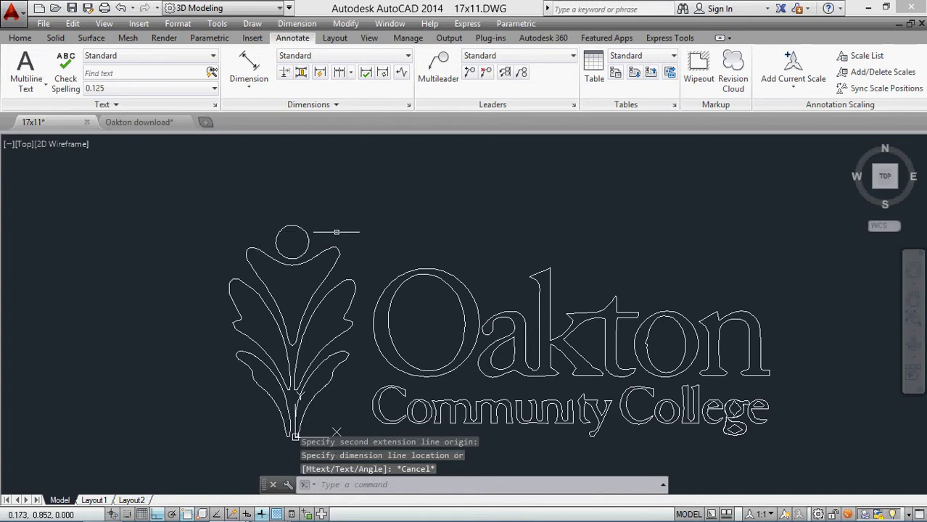
Step: With Ortho off, draw a closed five-line pointed outline from the gap between the top leaf and upper right leaf outward past the emblem
{"action": "middle_click_drag", "start_coordinate": [349, 220], "coordinate": [319, 239]}
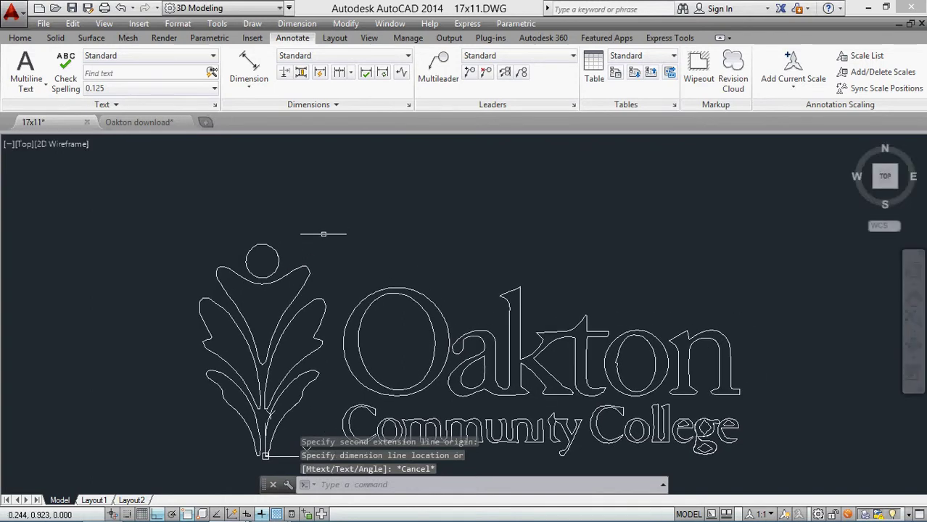
{"action": "left_click", "coordinate": [21, 38]}
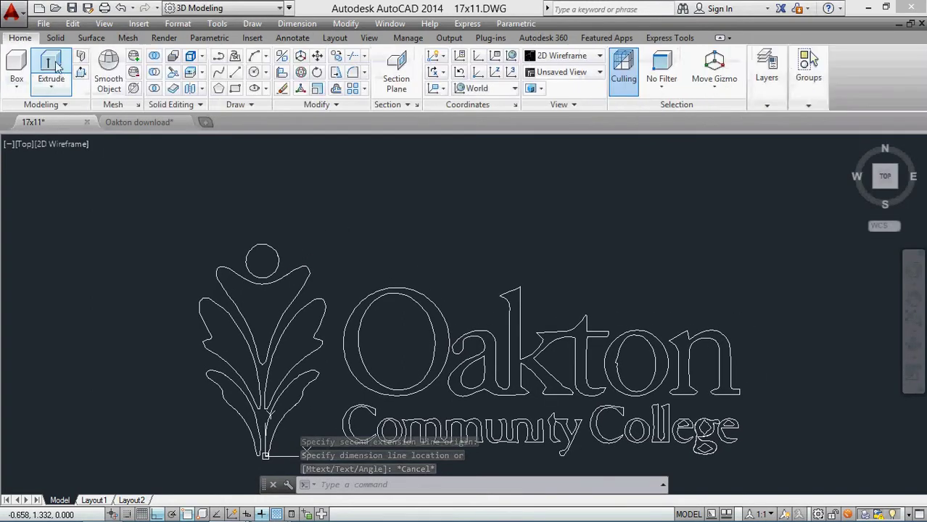
{"action": "left_click", "coordinate": [235, 71]}
{"action": "scroll", "coordinate": [265, 274], "scroll_direction": "up", "scroll_amount": 6}
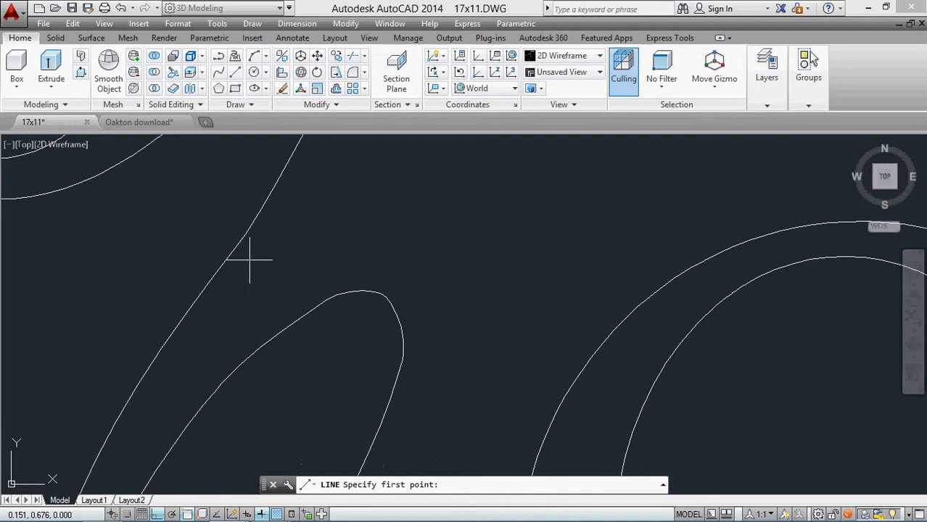
{"action": "left_click", "coordinate": [156, 513]}
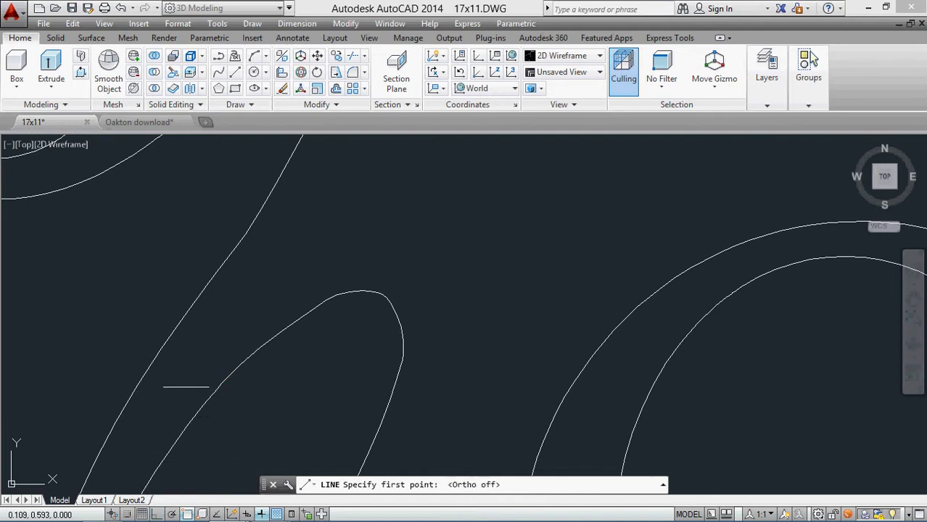
{"action": "left_click", "coordinate": [197, 324]}
{"action": "left_click", "coordinate": [175, 395]}
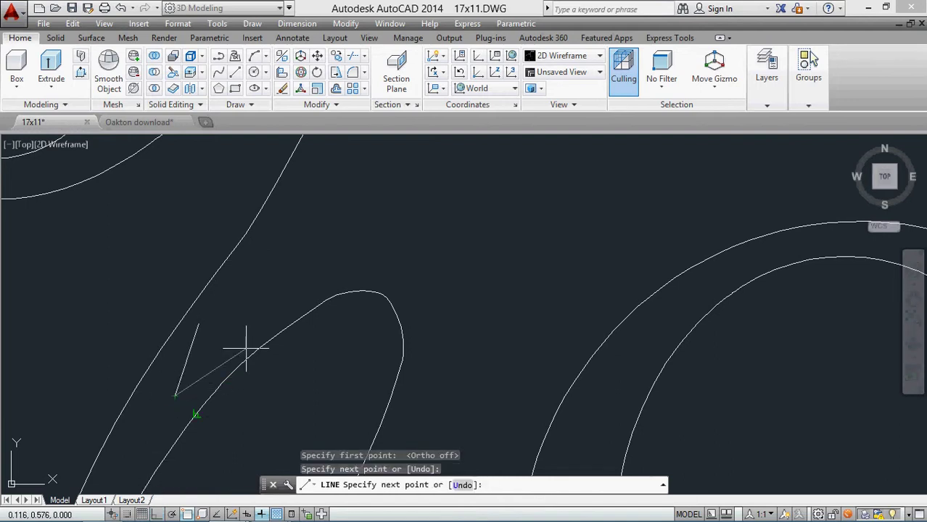
{"action": "left_click", "coordinate": [247, 334]}
{"action": "scroll", "coordinate": [290, 319], "scroll_direction": "down", "scroll_amount": 5}
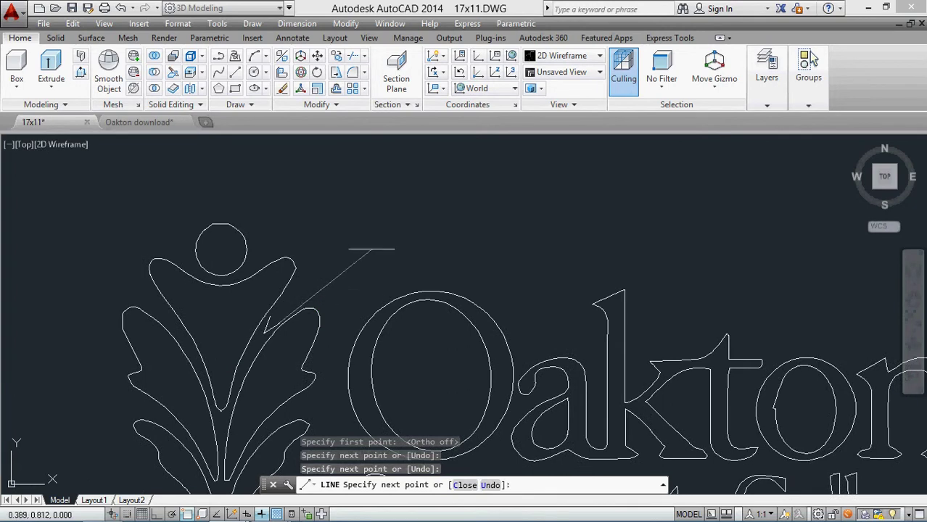
{"action": "left_click", "coordinate": [374, 213]}
{"action": "left_click", "coordinate": [387, 232]}
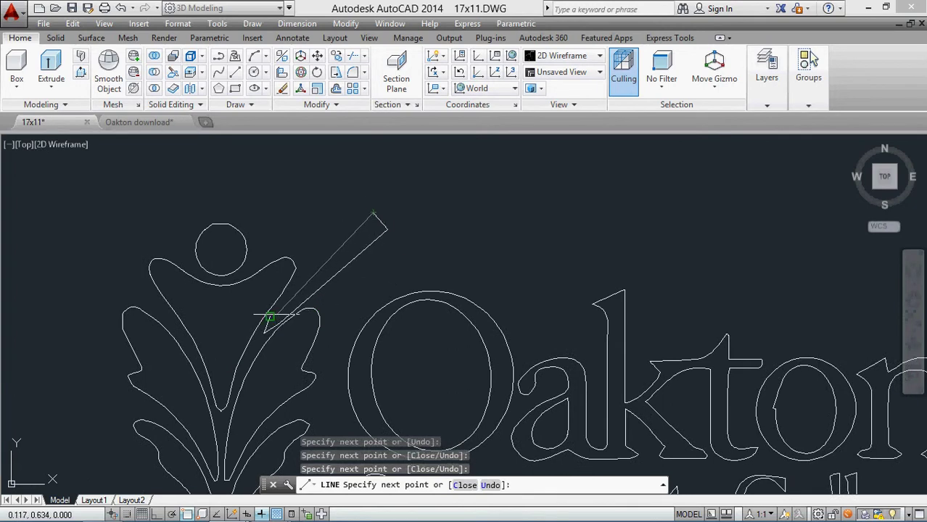
{"action": "left_click", "coordinate": [267, 316]}
{"action": "key", "text": "Escape"}
Step: Examine how the pointed outline fits into the gap between the top leaf and the upper right leaf, and compare it with the whole logo
{"action": "mouse_move", "coordinate": [347, 307]}
{"action": "middle_mouse_down"}
{"action": "mouse_move", "coordinate": [371, 291]}
{"action": "mouse_move", "coordinate": [397, 304]}
{"action": "middle_mouse_up"}
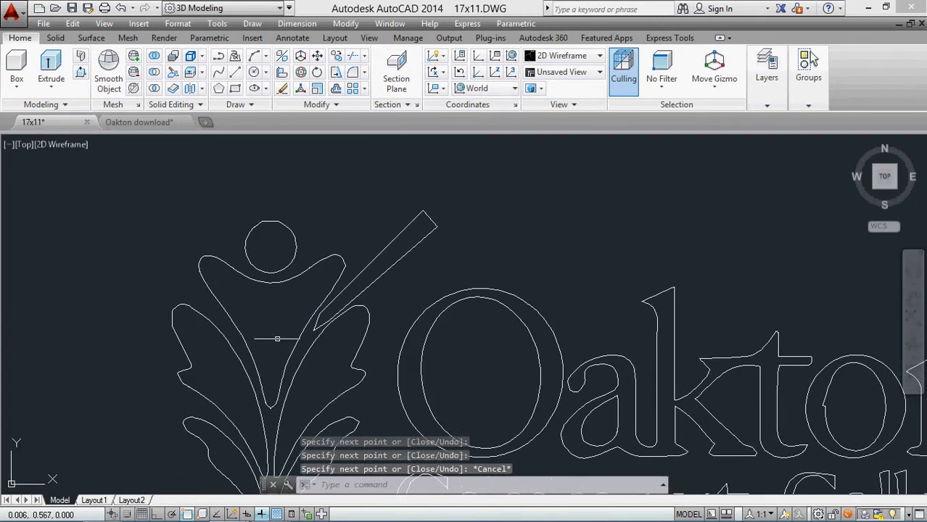
{"action": "scroll", "coordinate": [278, 339], "scroll_direction": "down", "scroll_amount": 3}
{"action": "scroll", "coordinate": [357, 248], "scroll_direction": "up", "scroll_amount": 3}
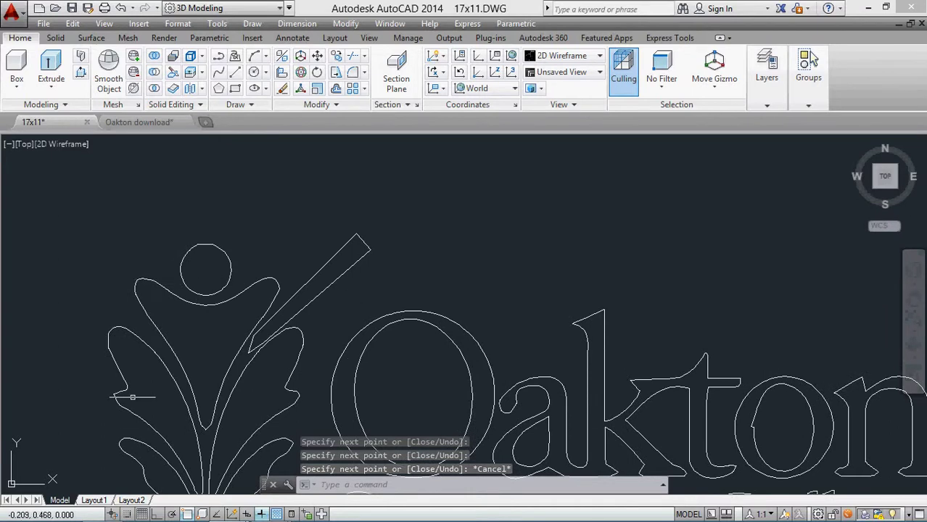
{"action": "middle_click_drag", "start_coordinate": [116, 416], "coordinate": [103, 339]}
{"action": "middle_click_drag", "start_coordinate": [124, 293], "coordinate": [127, 321]}
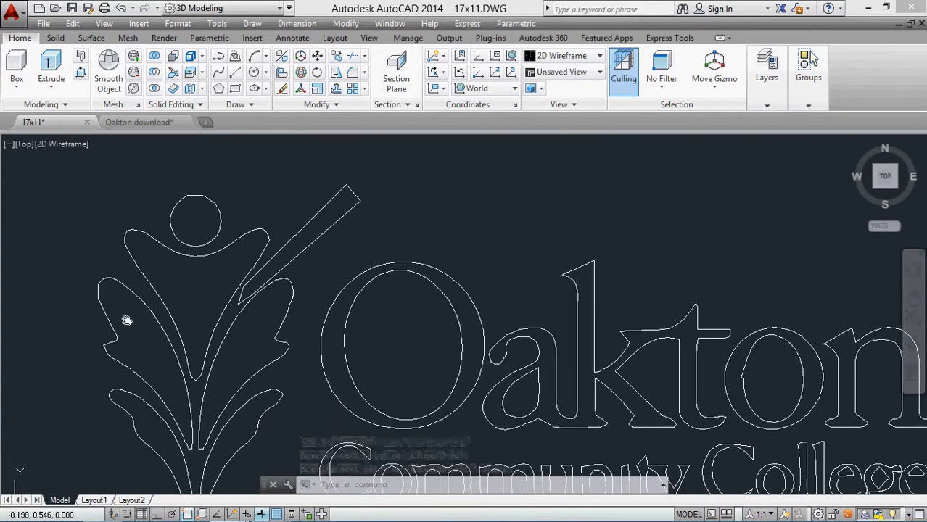
{"action": "key", "text": "Escape"}
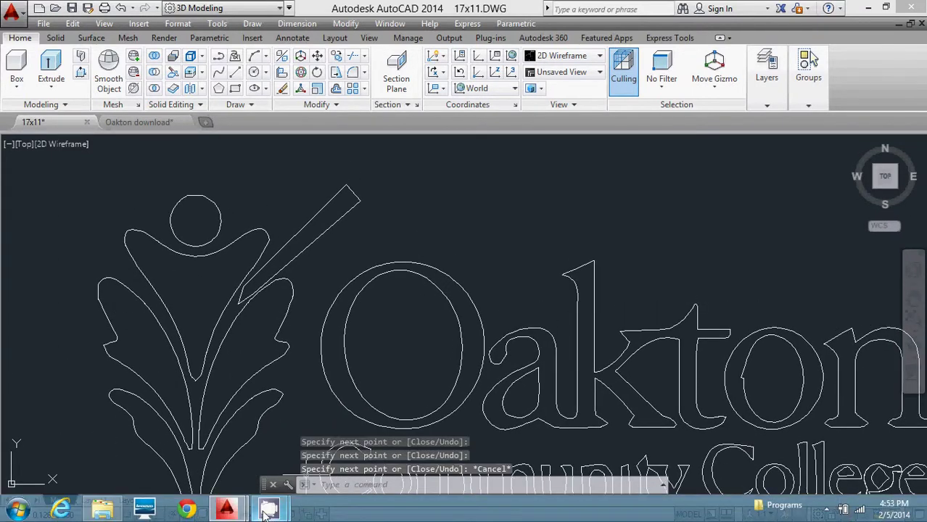
{"action": "mouse_move", "coordinate": [265, 513]}
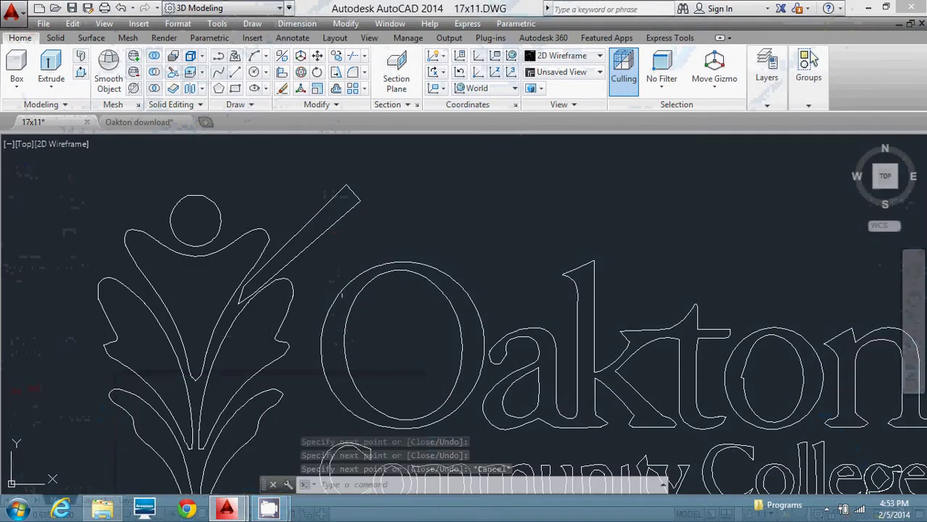
{"action": "middle_click_drag", "start_coordinate": [260, 275], "coordinate": [275, 274]}
{"action": "scroll", "coordinate": [274, 274], "scroll_direction": "up", "scroll_amount": 4}
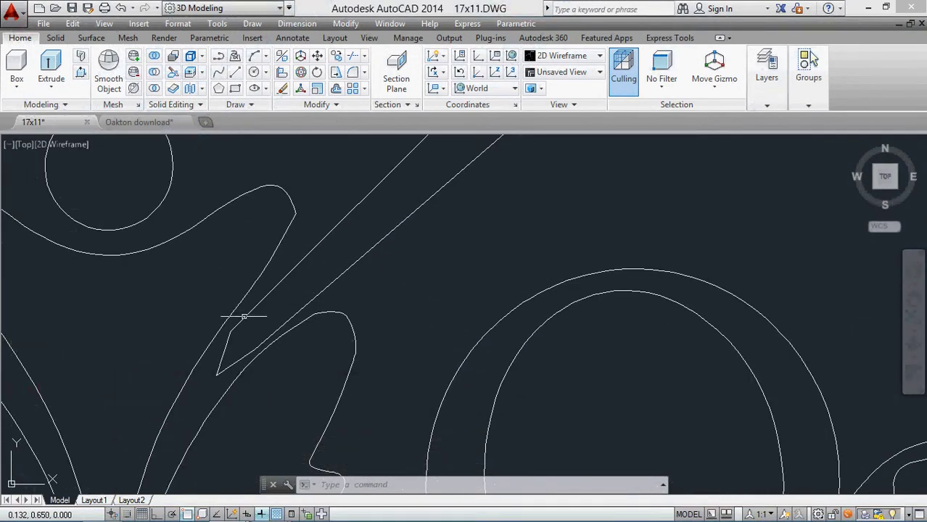
{"action": "scroll", "coordinate": [299, 280], "scroll_direction": "down", "scroll_amount": 3}
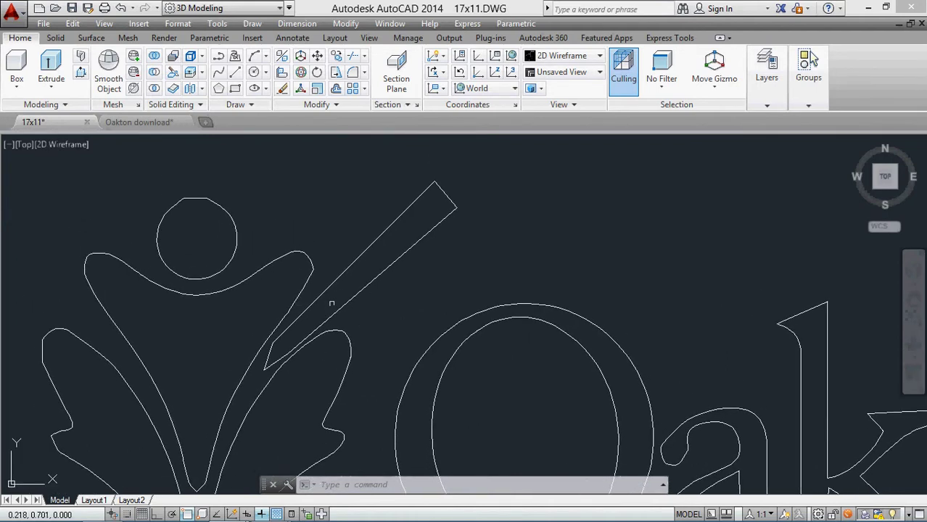
{"action": "scroll", "coordinate": [337, 279], "scroll_direction": "down", "scroll_amount": 5}
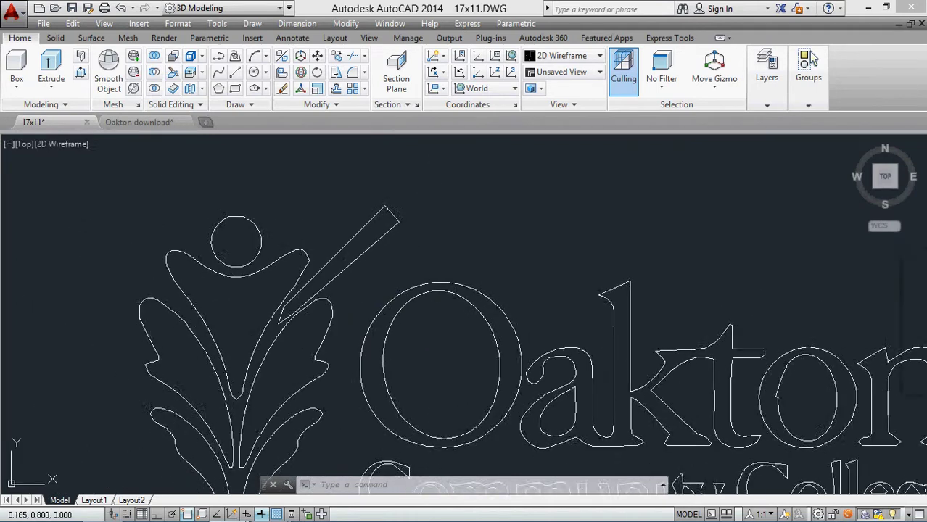
{"action": "middle_click_drag", "start_coordinate": [371, 298], "coordinate": [383, 321]}
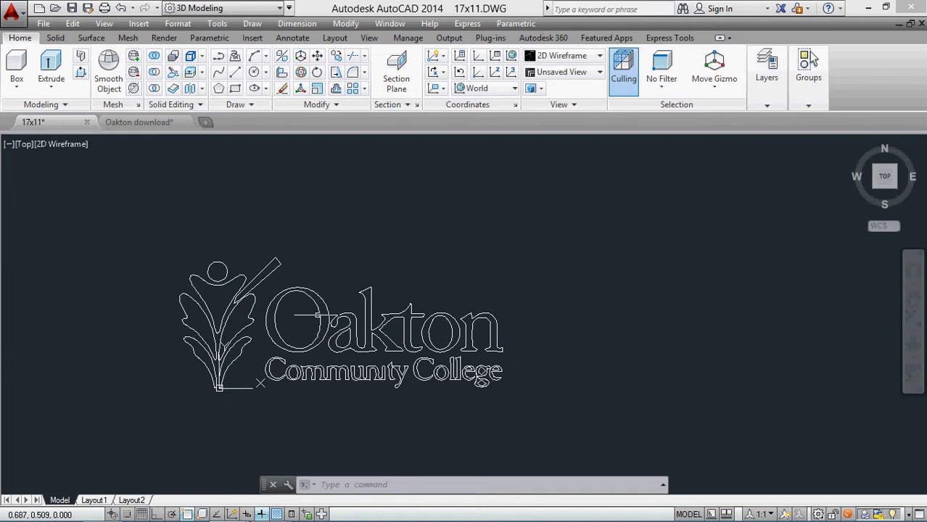
Step: Erase all five lines of the pointed outline between the top leaf and the upper right leaf
{"action": "scroll", "coordinate": [258, 292], "scroll_direction": "up", "scroll_amount": 4}
{"action": "scroll", "coordinate": [189, 291], "scroll_direction": "down", "scroll_amount": 1}
{"action": "middle_click_drag", "start_coordinate": [184, 291], "coordinate": [214, 333]}
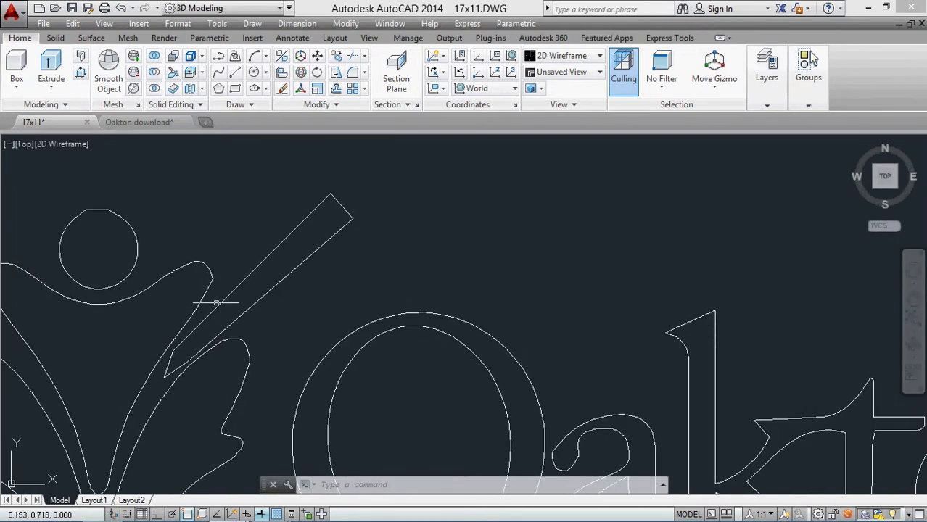
{"action": "left_click", "coordinate": [384, 173]}
{"action": "left_click", "coordinate": [258, 292]}
{"action": "left_click", "coordinate": [169, 363]}
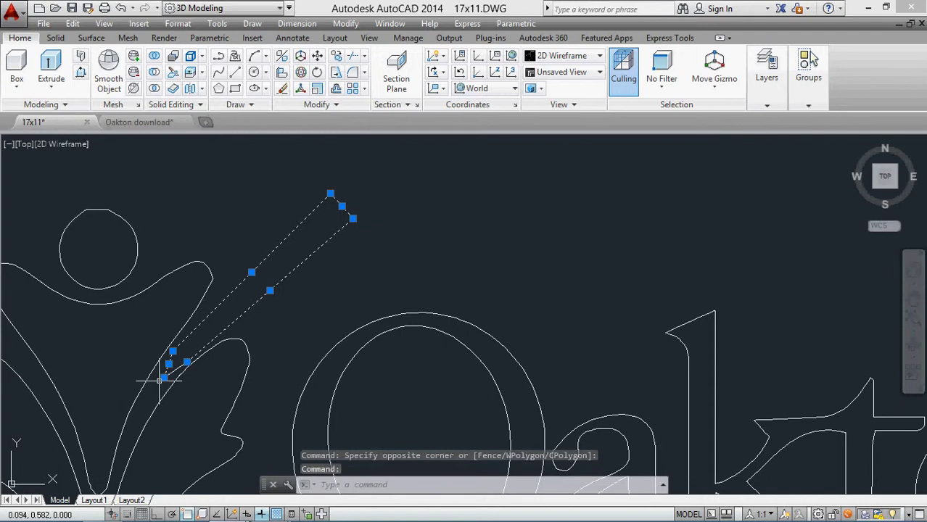
{"action": "left_click", "coordinate": [168, 373]}
{"action": "key", "text": "Delete"}
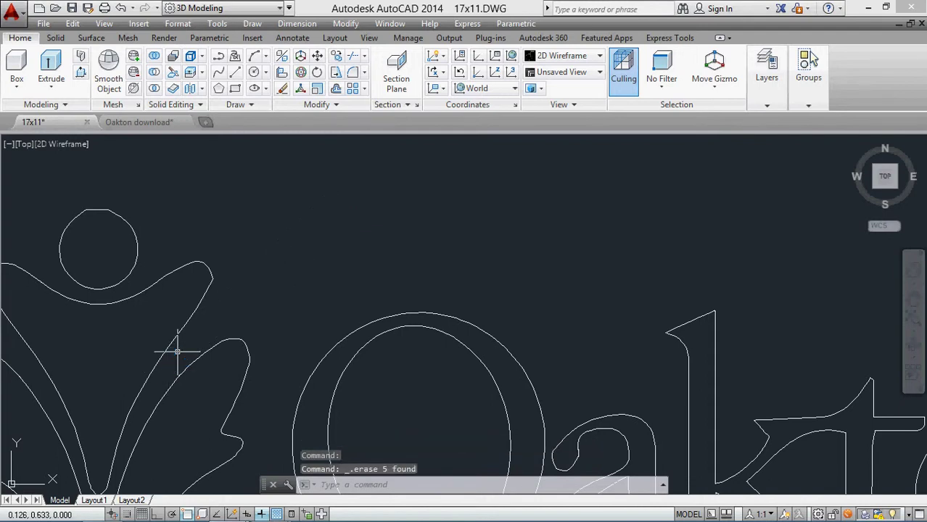
Step: Examine the whole Oakton Community College logo and the spacing of its emblem leaves
{"action": "scroll", "coordinate": [182, 352], "scroll_direction": "down", "scroll_amount": 5}
{"action": "scroll", "coordinate": [355, 286], "scroll_direction": "down", "scroll_amount": 6}
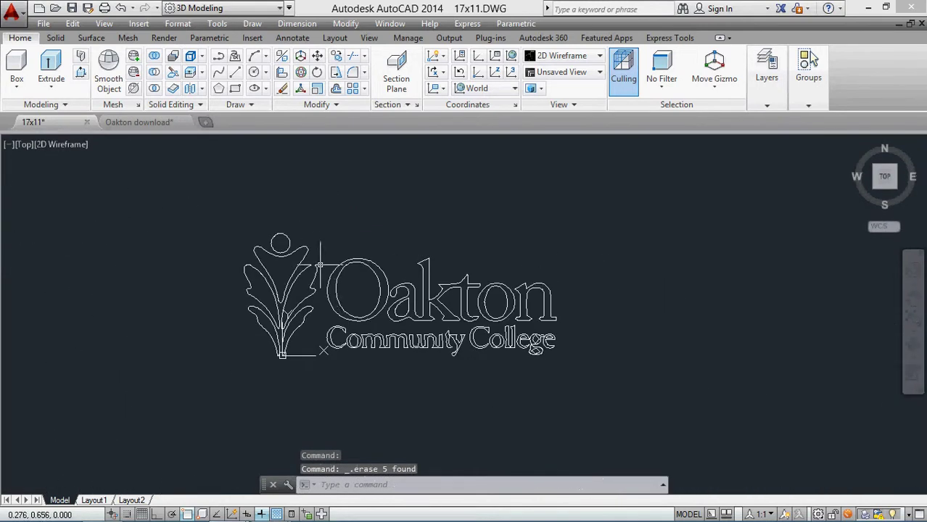
{"action": "scroll", "coordinate": [303, 328], "scroll_direction": "up", "scroll_amount": 3}
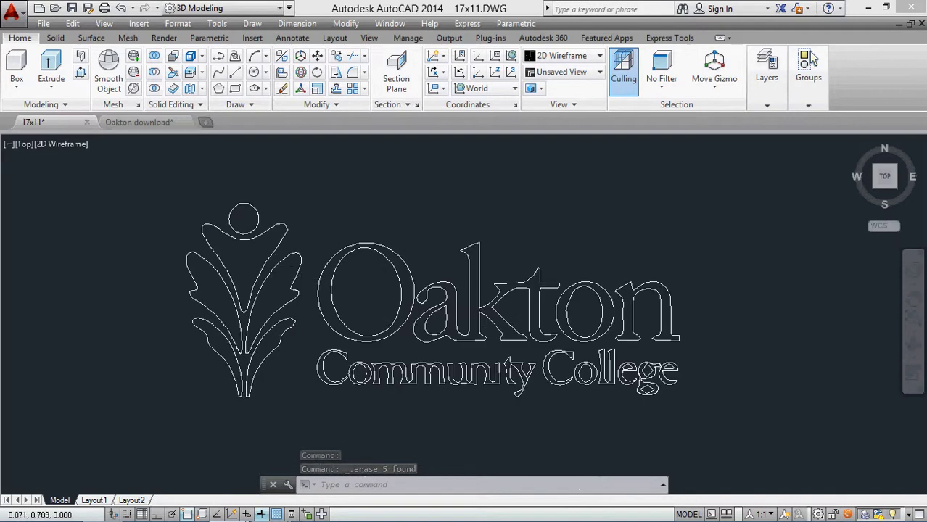
{"action": "scroll", "coordinate": [210, 398], "scroll_direction": "up", "scroll_amount": 3}
{"action": "scroll", "coordinate": [362, 352], "scroll_direction": "down", "scroll_amount": 4}
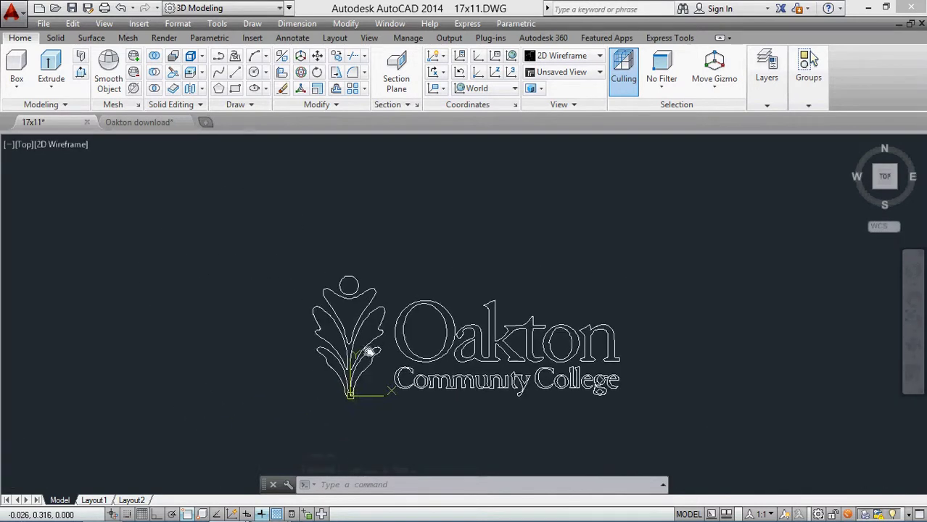
{"action": "scroll", "coordinate": [370, 350], "scroll_direction": "up", "scroll_amount": 2}
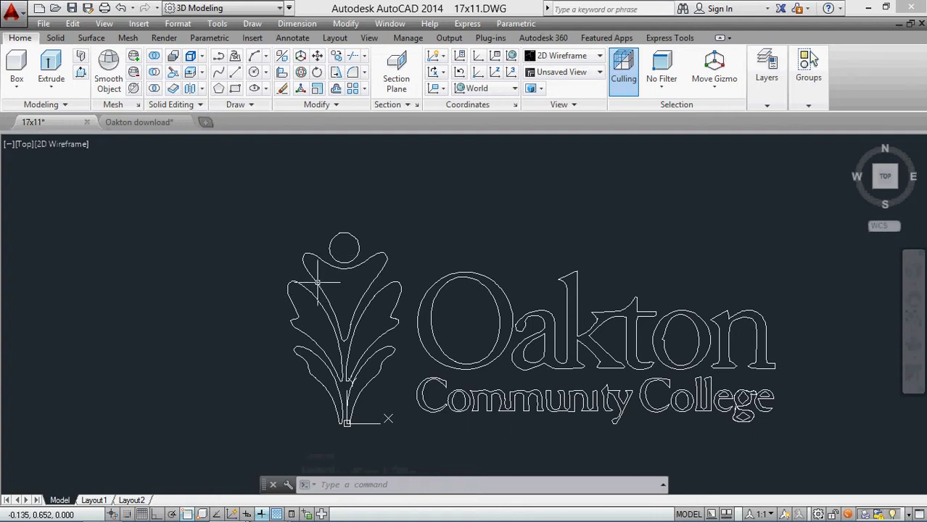
{"action": "mouse_move", "coordinate": [317, 283]}
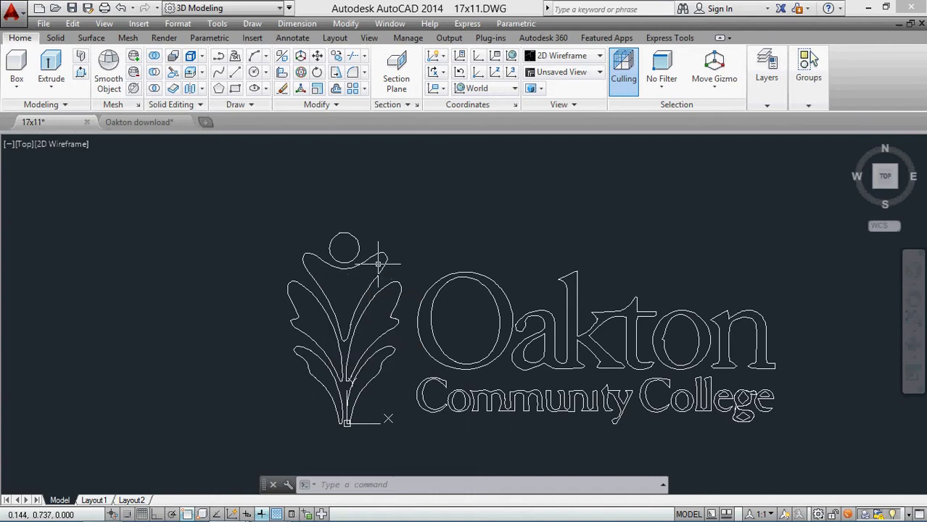
{"action": "mouse_move", "coordinate": [863, 201]}
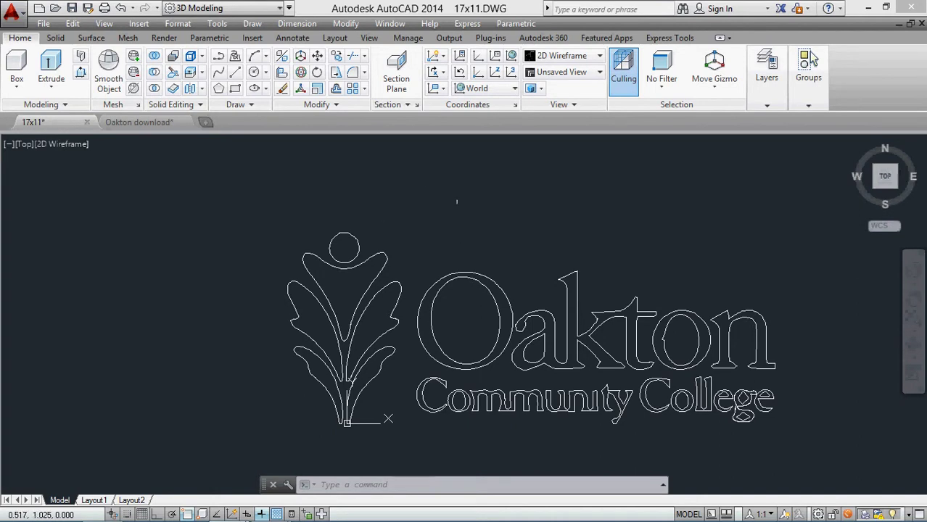
Step: In a tilted 3D view, extrude the emblem's circle, top leaf and four side leaves to a height of 2
{"action": "scroll", "coordinate": [511, 299], "scroll_direction": "up", "scroll_amount": 2}
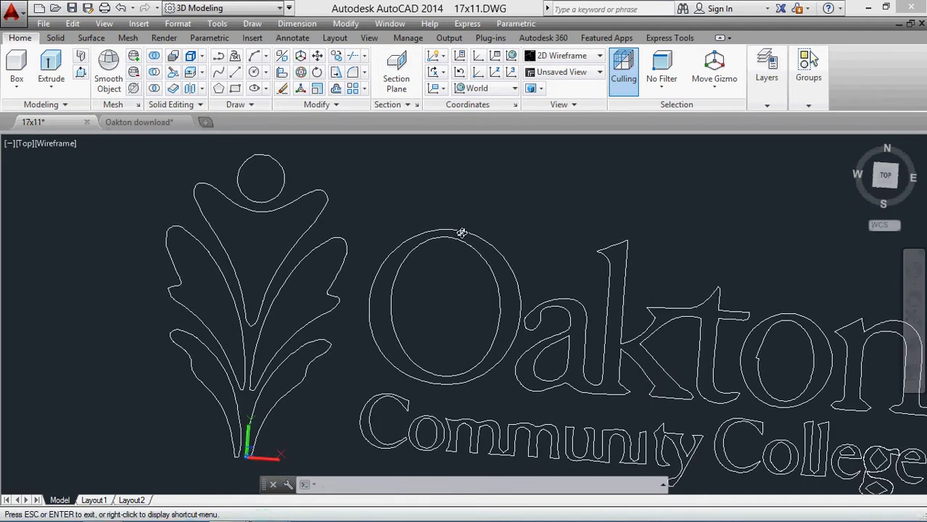
{"action": "middle_click_drag", "start_coordinate": [462, 233], "coordinate": [534, 218], "text": "shift"}
{"action": "scroll", "coordinate": [533, 222], "scroll_direction": "down", "scroll_amount": 6}
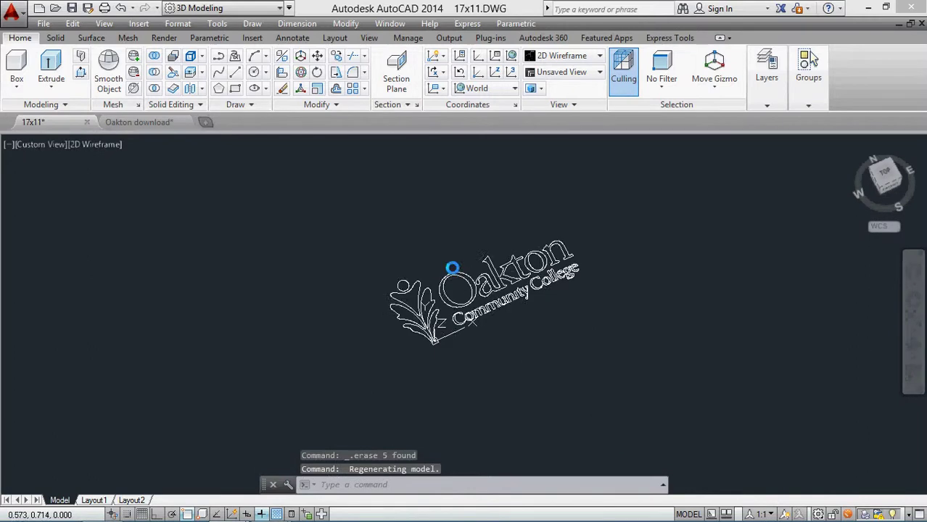
{"action": "middle_click_drag", "start_coordinate": [453, 267], "coordinate": [461, 215], "text": "shift"}
{"action": "scroll", "coordinate": [442, 282], "scroll_direction": "up", "scroll_amount": 2}
{"action": "scroll", "coordinate": [408, 337], "scroll_direction": "up", "scroll_amount": 4}
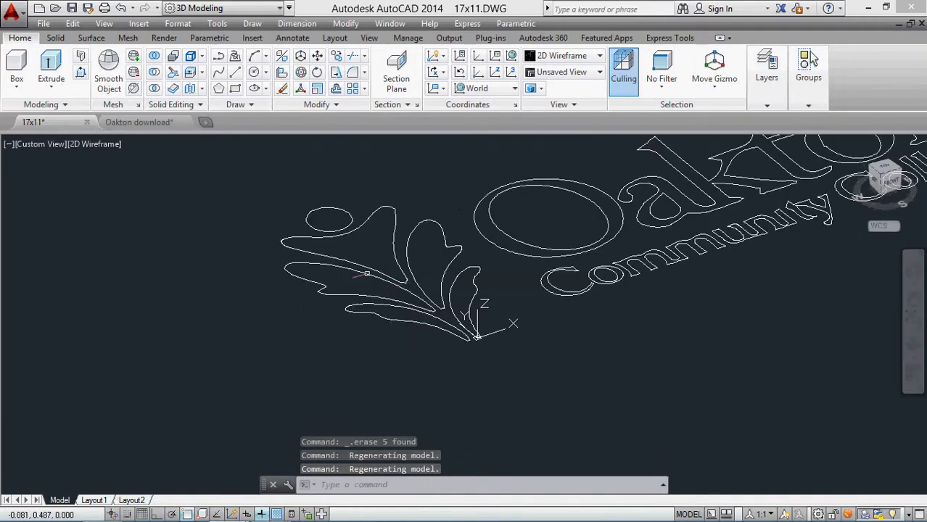
{"action": "left_click", "coordinate": [50, 65]}
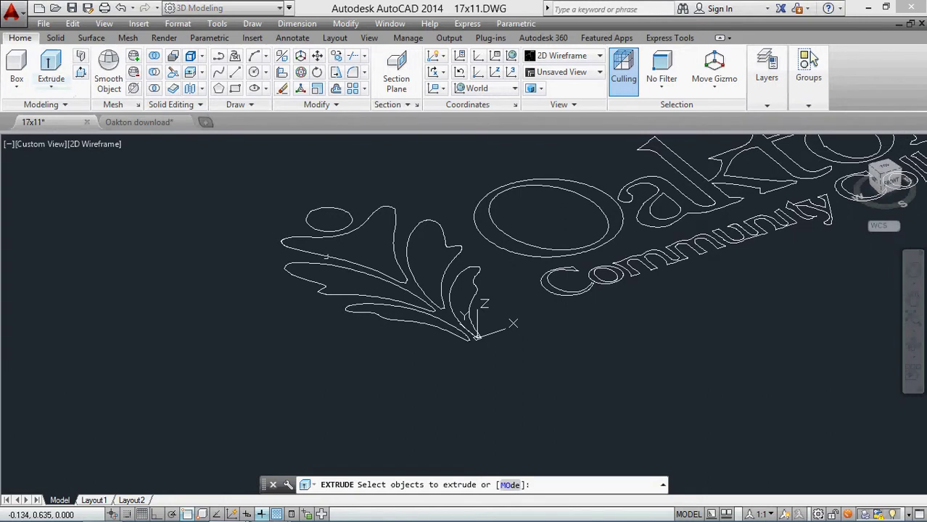
{"action": "left_click", "coordinate": [327, 256]}
{"action": "left_click", "coordinate": [329, 230]}
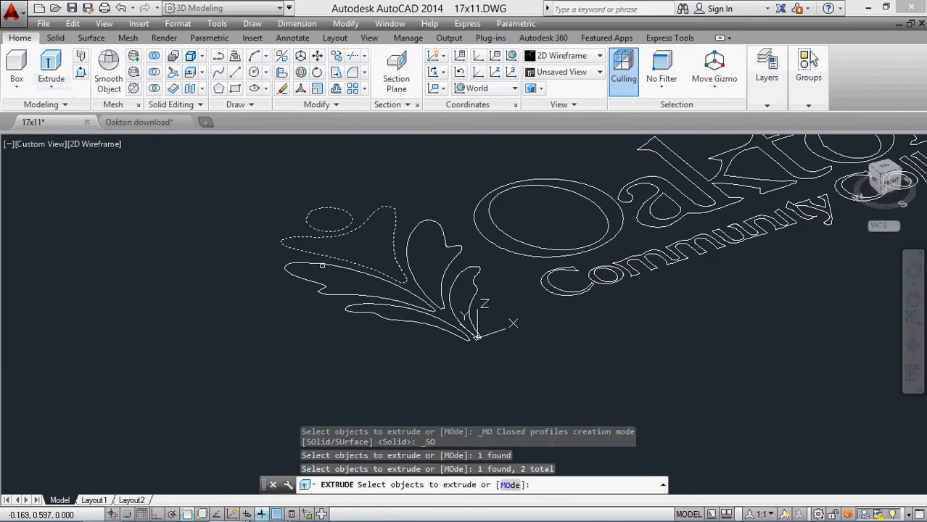
{"action": "left_click", "coordinate": [317, 284]}
{"action": "left_click", "coordinate": [381, 319]}
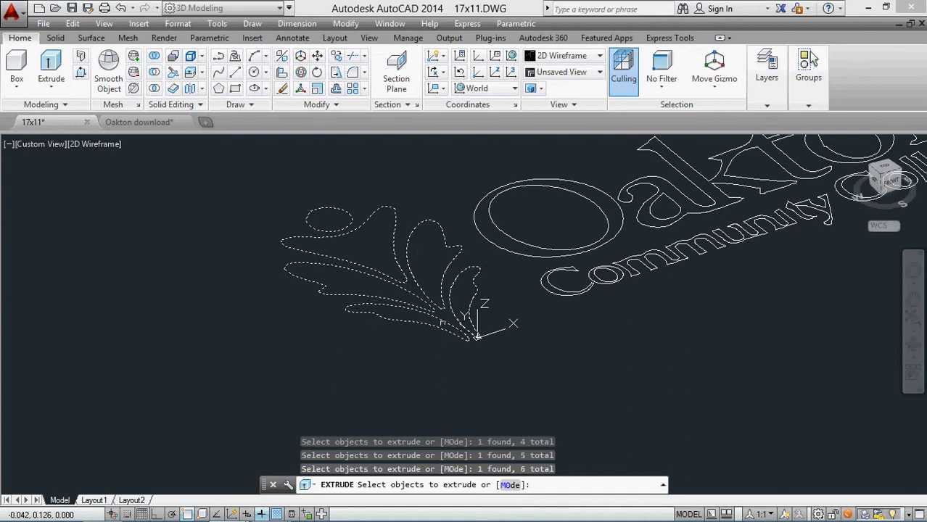
{"action": "key", "text": "Return"}
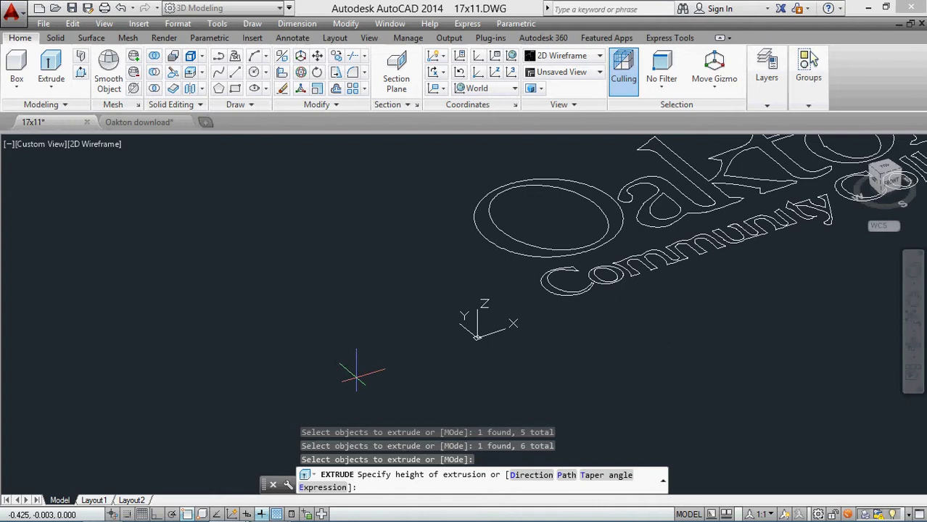
{"action": "type", "text": "2"}
{"action": "key", "text": "Return"}
Step: Examine the extruded emblem from its base to its top against the flat lettering
{"action": "scroll", "coordinate": [373, 267], "scroll_direction": "down", "scroll_amount": 3}
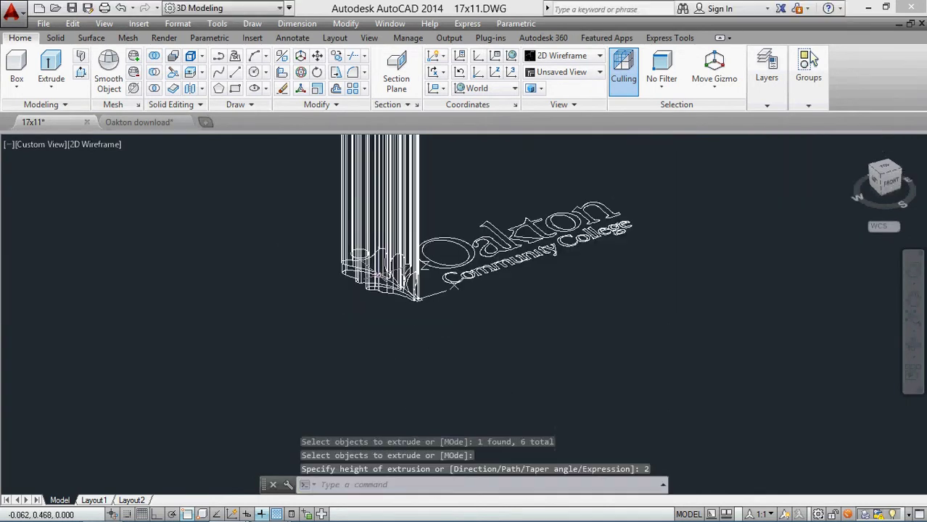
{"action": "scroll", "coordinate": [373, 270], "scroll_direction": "up", "scroll_amount": 1}
{"action": "middle_click_drag", "start_coordinate": [375, 275], "coordinate": [376, 359]}
{"action": "scroll", "coordinate": [378, 313], "scroll_direction": "down", "scroll_amount": 3}
{"action": "scroll", "coordinate": [377, 297], "scroll_direction": "up", "scroll_amount": 1}
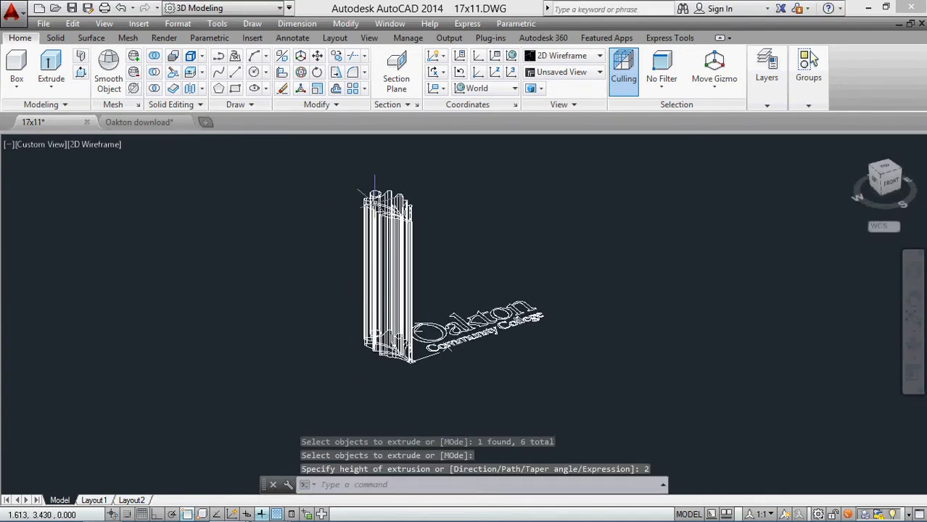
{"action": "scroll", "coordinate": [368, 239], "scroll_direction": "up", "scroll_amount": 2}
{"action": "middle_click_drag", "start_coordinate": [368, 240], "coordinate": [370, 253], "text": "shift"}
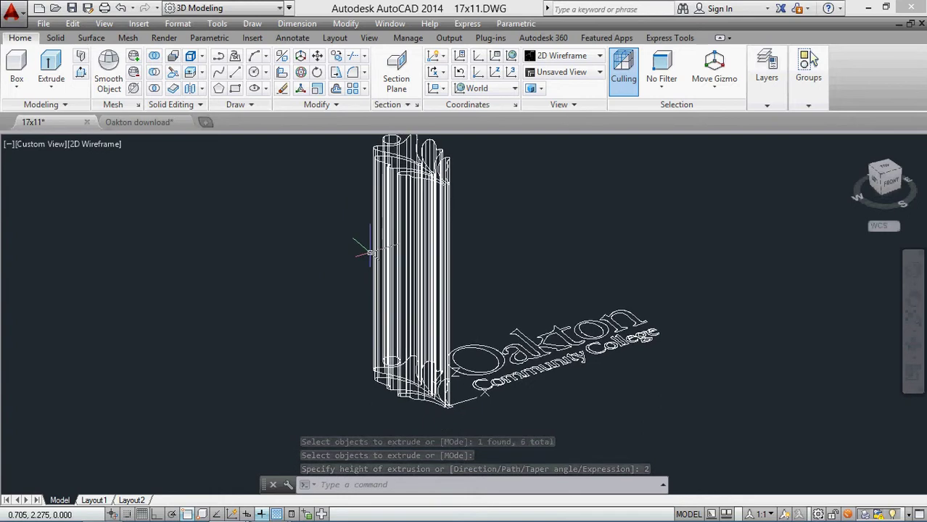
Step: Undo the extrusion of the emblem's circle and leaves so only the flat outlines remain
{"action": "key", "text": "ctrl+z"}
{"action": "key", "text": "ctrl+z"}
{"action": "key", "text": "ctrl+z"}
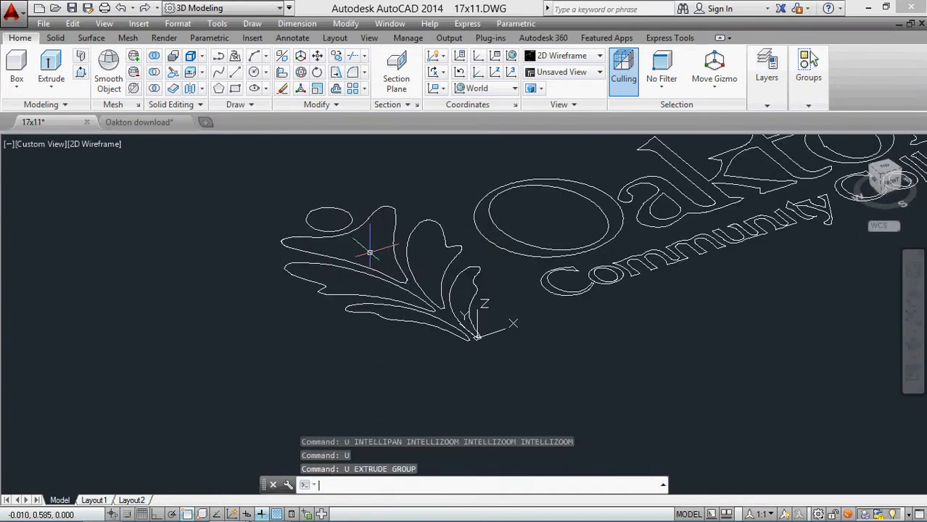
{"action": "scroll", "coordinate": [362, 268], "scroll_direction": "up", "scroll_amount": 2}
{"action": "middle_click_drag", "start_coordinate": [363, 268], "coordinate": [383, 285]}
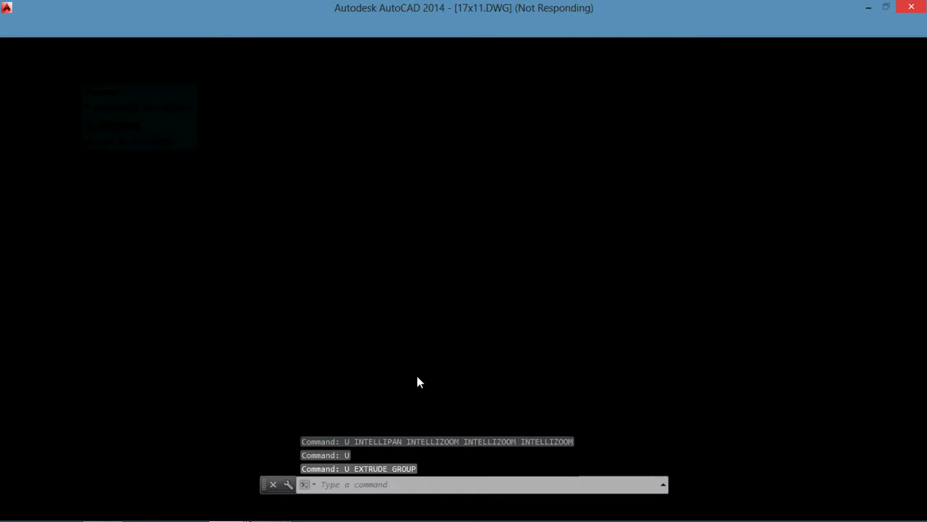
{"action": "mouse_move", "coordinate": [417, 521]}
{"action": "mouse_move", "coordinate": [279, 512]}
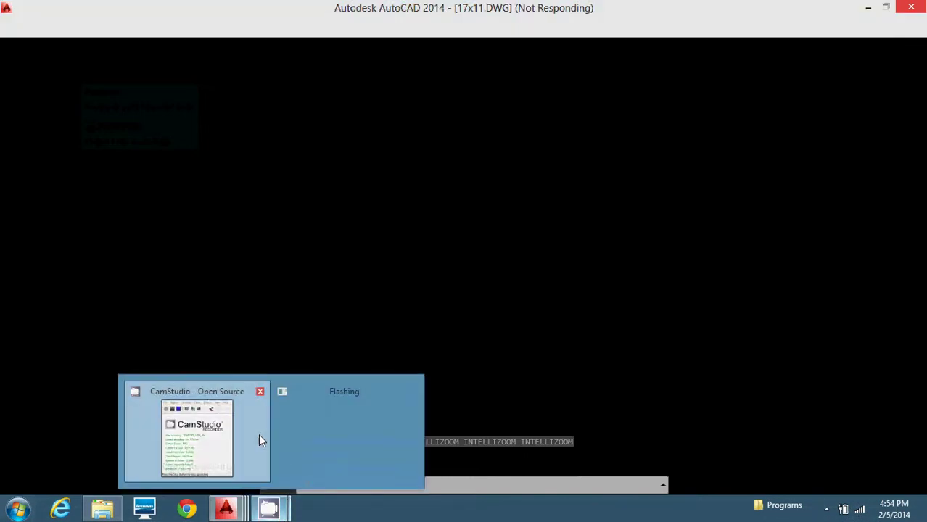
{"action": "left_click", "coordinate": [259, 435]}
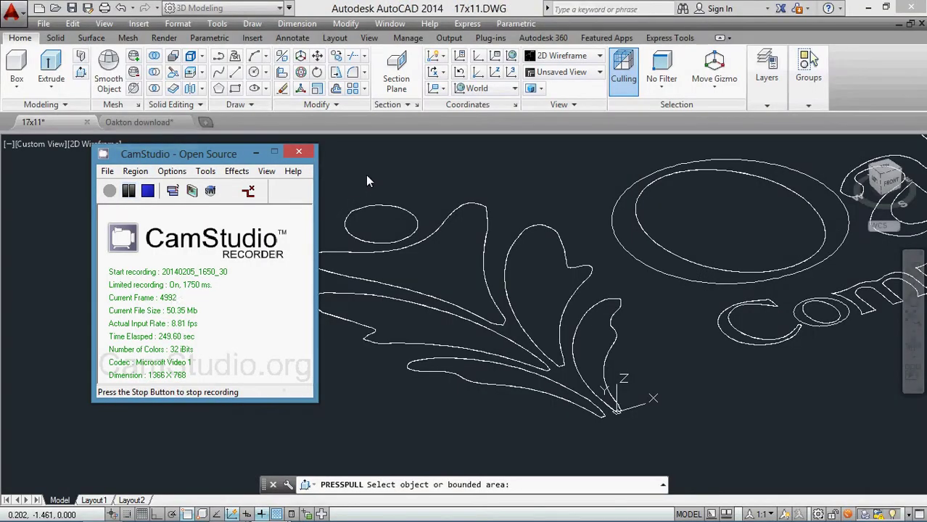
{"action": "left_click", "coordinate": [383, 174]}
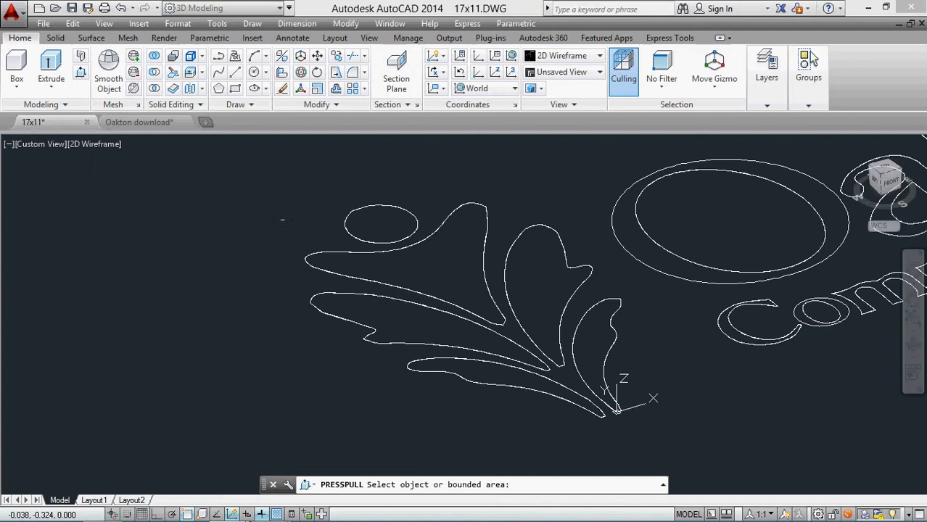
{"action": "key", "text": "Escape"}
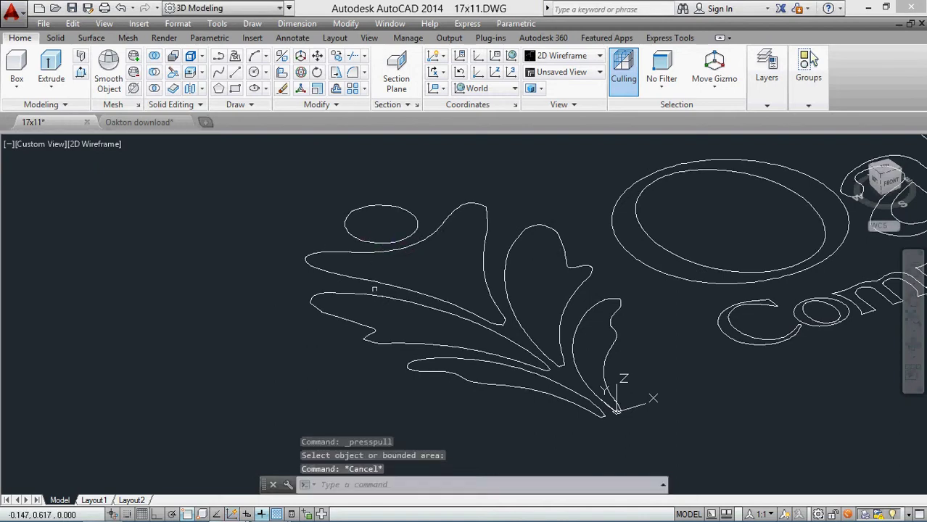
Step: Extrude the emblem's circle and all five leaf outlines to a height of 2
{"action": "middle_click_drag", "start_coordinate": [391, 302], "coordinate": [383, 315], "text": "shift"}
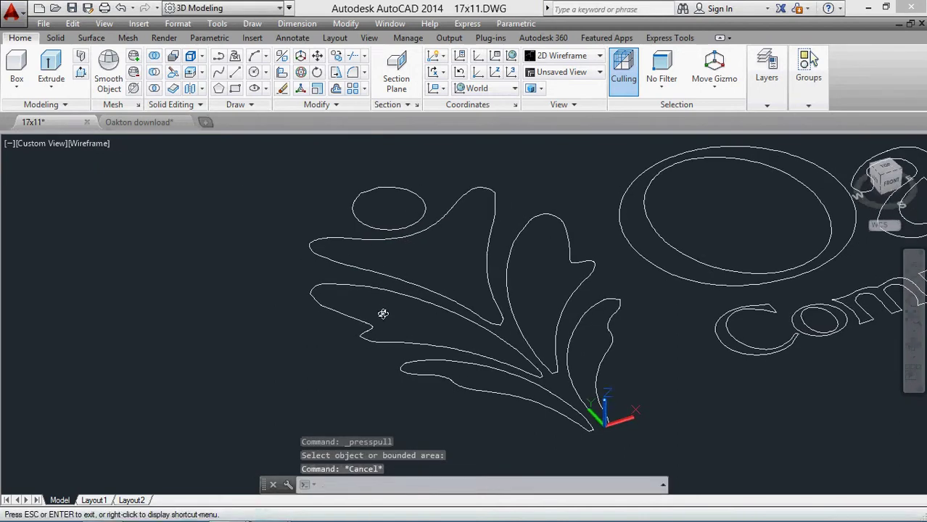
{"action": "left_click", "coordinate": [50, 69]}
{"action": "scroll", "coordinate": [537, 174], "scroll_direction": "down", "scroll_amount": 2}
{"action": "left_click", "coordinate": [537, 174]}
{"action": "left_click", "coordinate": [410, 332]}
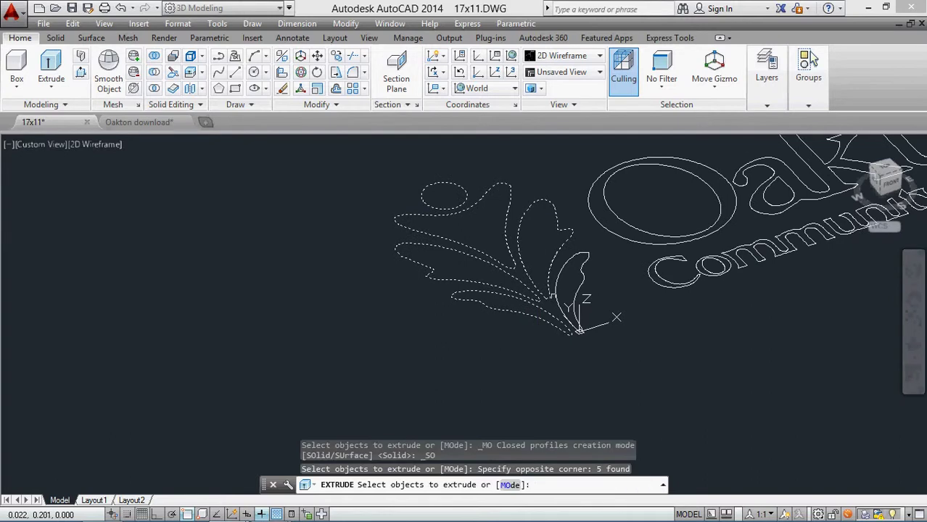
{"action": "left_click", "coordinate": [554, 294]}
{"action": "middle_click_drag", "start_coordinate": [506, 240], "coordinate": [422, 280]}
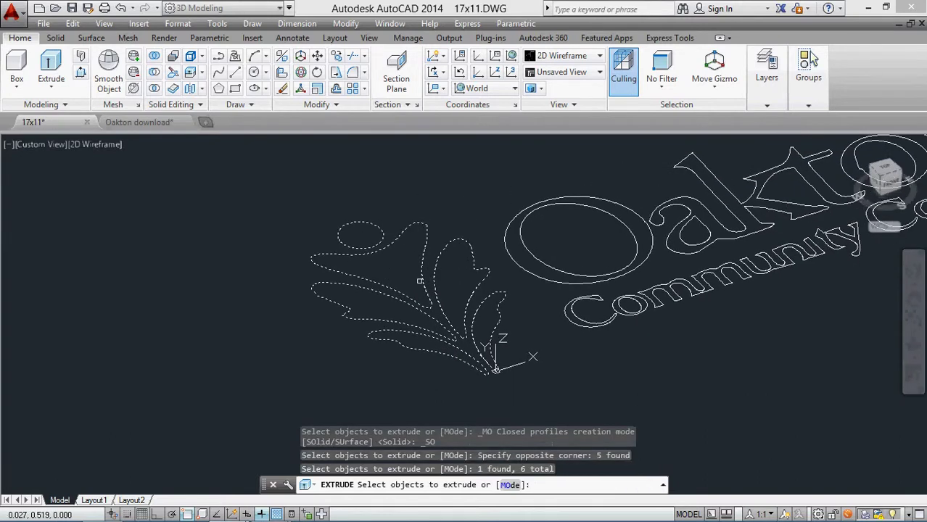
{"action": "key", "text": "Return"}
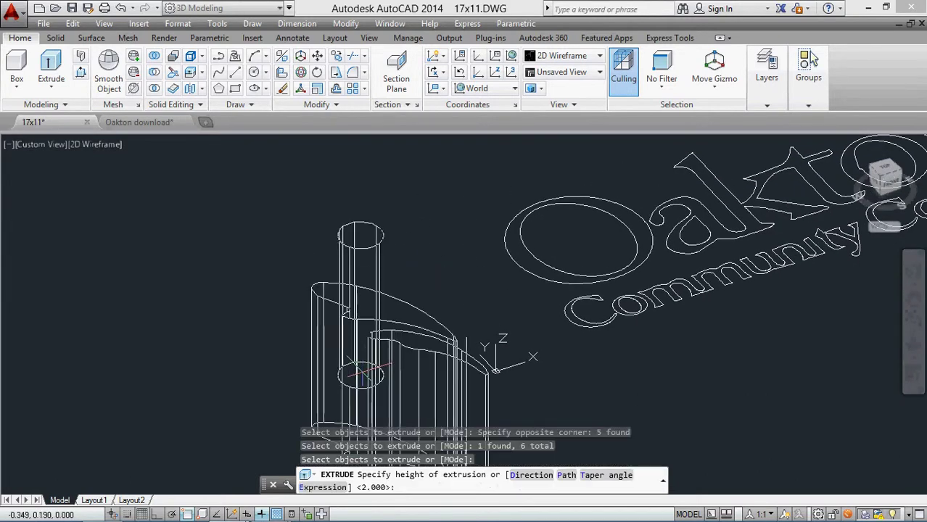
{"action": "type", "text": "2"}
{"action": "key", "text": "Return"}
Step: Undo the latest extrusion of the six emblem outlines
{"action": "scroll", "coordinate": [404, 303], "scroll_direction": "up", "scroll_amount": 4}
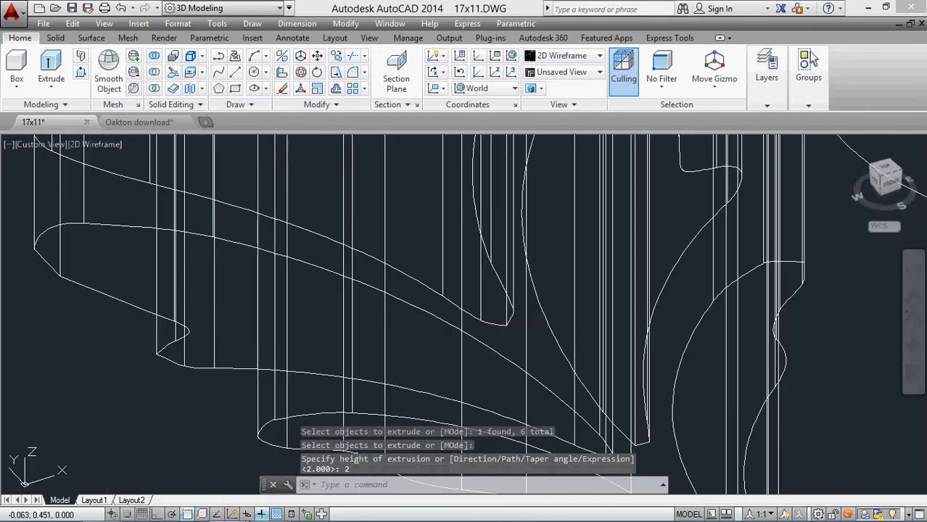
{"action": "scroll", "coordinate": [411, 305], "scroll_direction": "down", "scroll_amount": 8}
{"action": "scroll", "coordinate": [429, 252], "scroll_direction": "up", "scroll_amount": 1}
{"action": "middle_click_drag", "start_coordinate": [428, 252], "coordinate": [412, 316]}
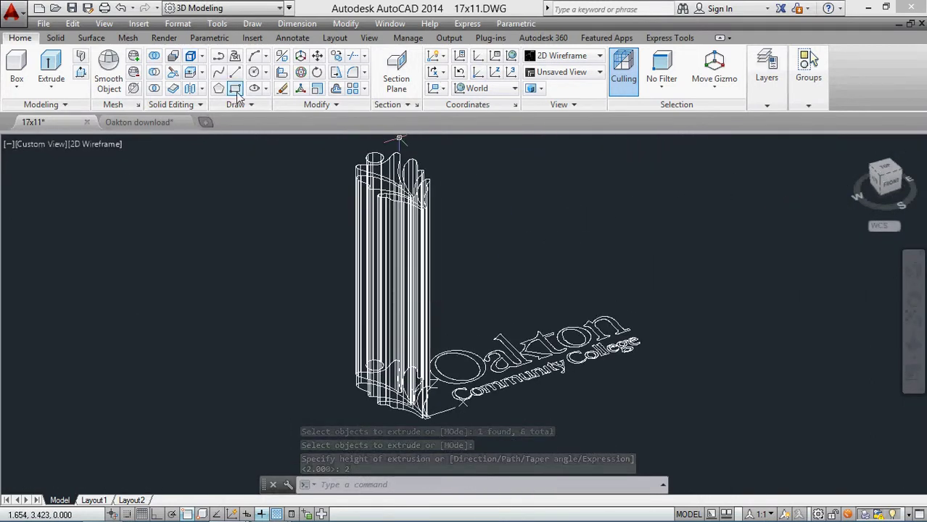
{"action": "type", "text": "u"}
{"action": "key", "text": "Return"}
{"action": "type", "text": "u"}
{"action": "key", "text": "Return"}
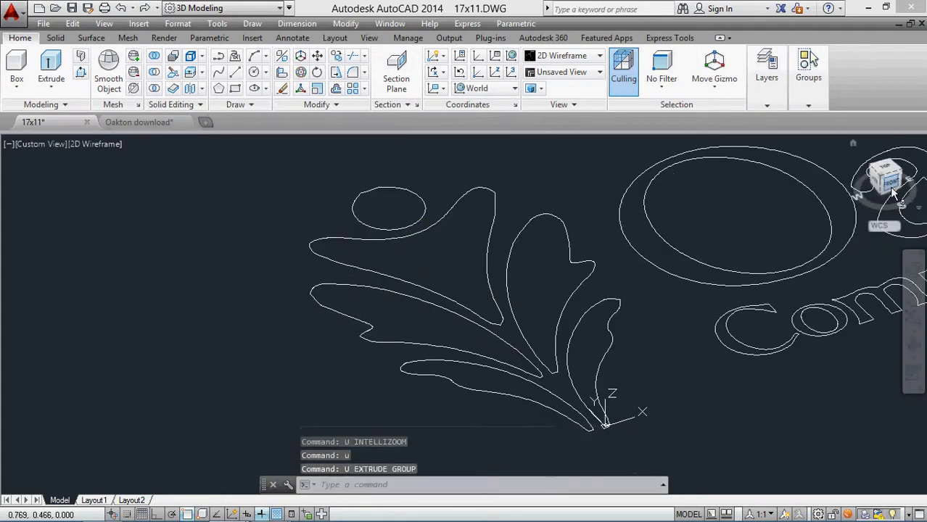
Step: In the top view, measure the gap between the top leaf and the upper right leaf with an aligned dimension, without placing it
{"action": "left_click", "coordinate": [890, 171]}
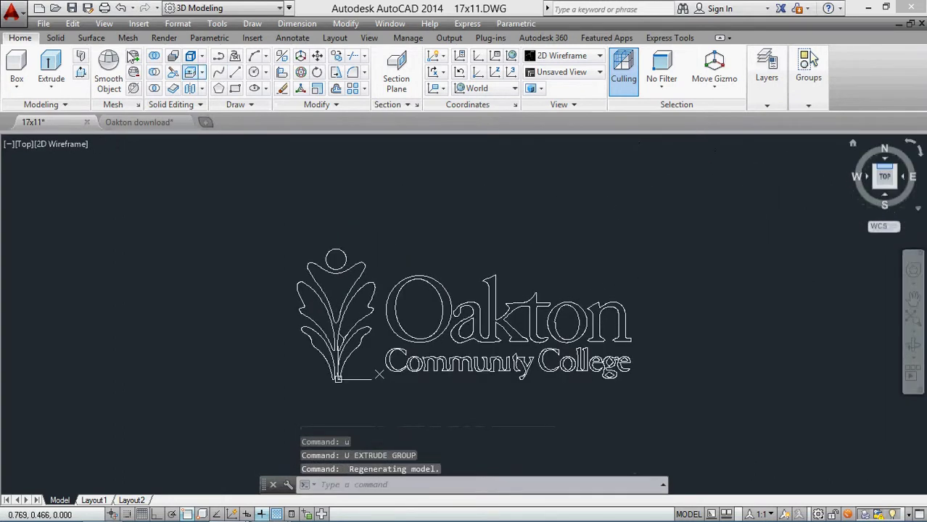
{"action": "left_click", "coordinate": [293, 38]}
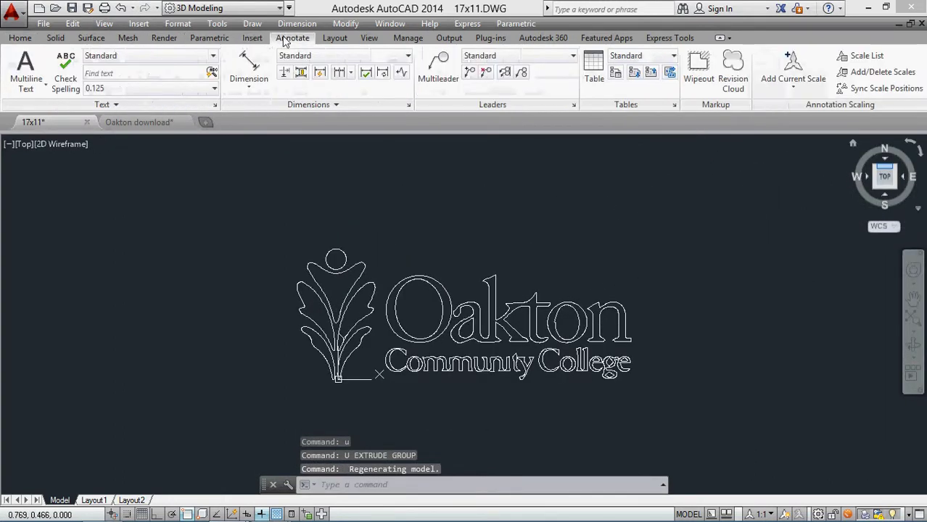
{"action": "left_click", "coordinate": [253, 72]}
{"action": "scroll", "coordinate": [342, 280], "scroll_direction": "up", "scroll_amount": 4}
{"action": "left_click", "coordinate": [457, 263]}
{"action": "left_click", "coordinate": [510, 300]}
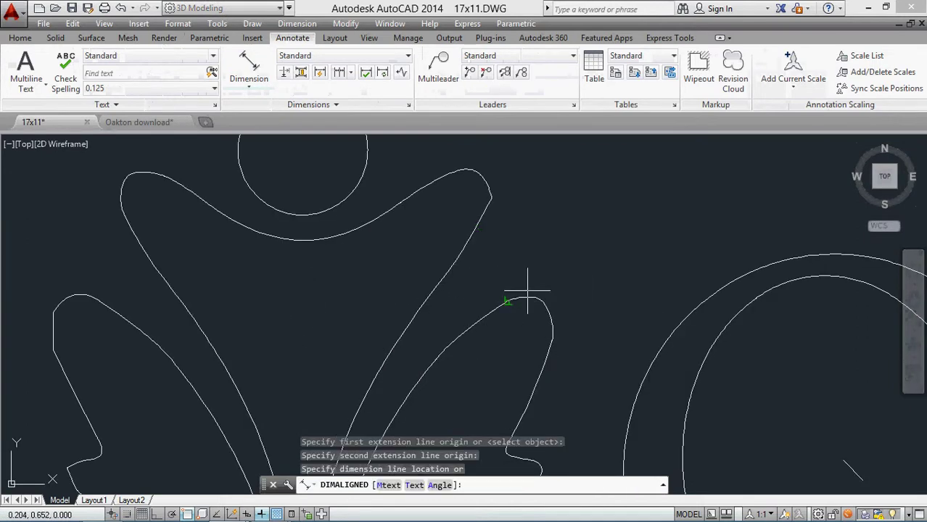
{"action": "scroll", "coordinate": [528, 293], "scroll_direction": "down", "scroll_amount": 5}
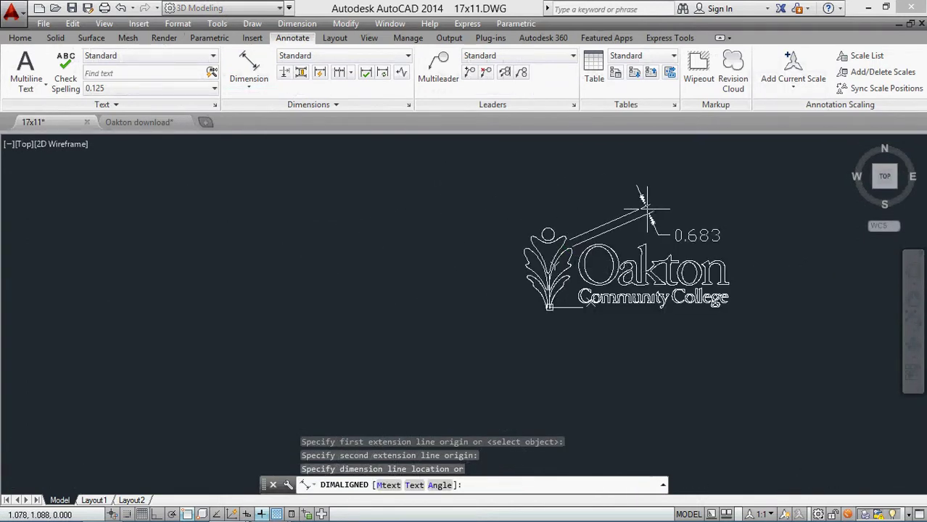
{"action": "scroll", "coordinate": [596, 224], "scroll_direction": "down", "scroll_amount": 2}
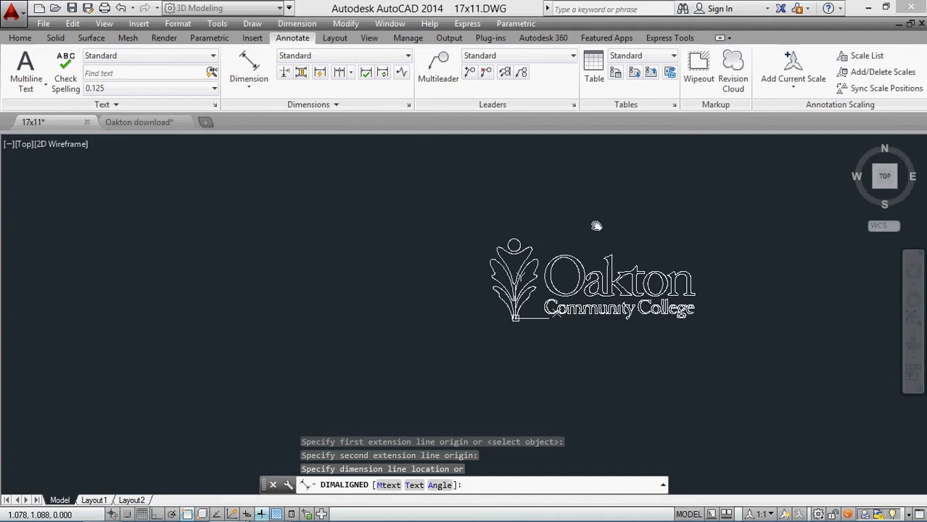
{"action": "scroll", "coordinate": [441, 248], "scroll_direction": "up", "scroll_amount": 4}
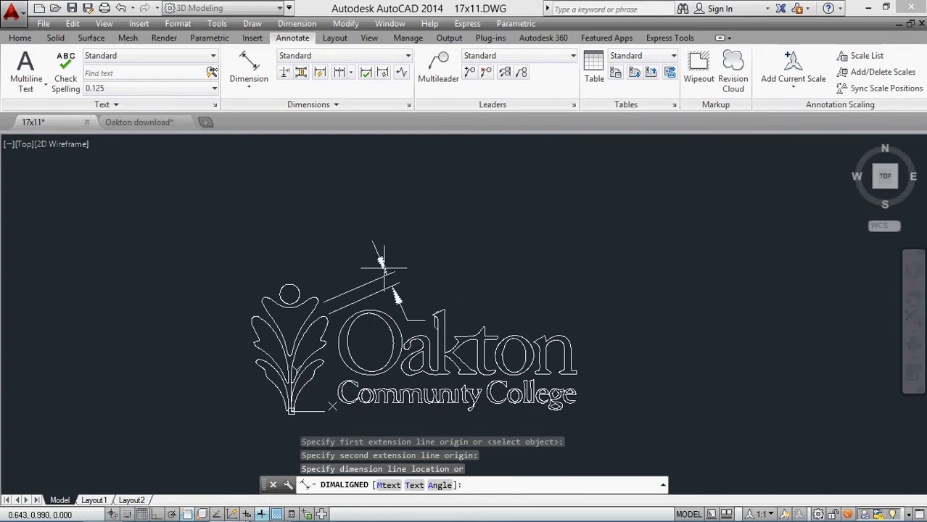
{"action": "key", "text": "Escape"}
Step: Measure the same gap again, picking the second point farther down the upper right leaf's edge, without placing the dimension
{"action": "key", "text": "Return"}
{"action": "scroll", "coordinate": [312, 312], "scroll_direction": "up", "scroll_amount": 6}
{"action": "left_click", "coordinate": [307, 346]}
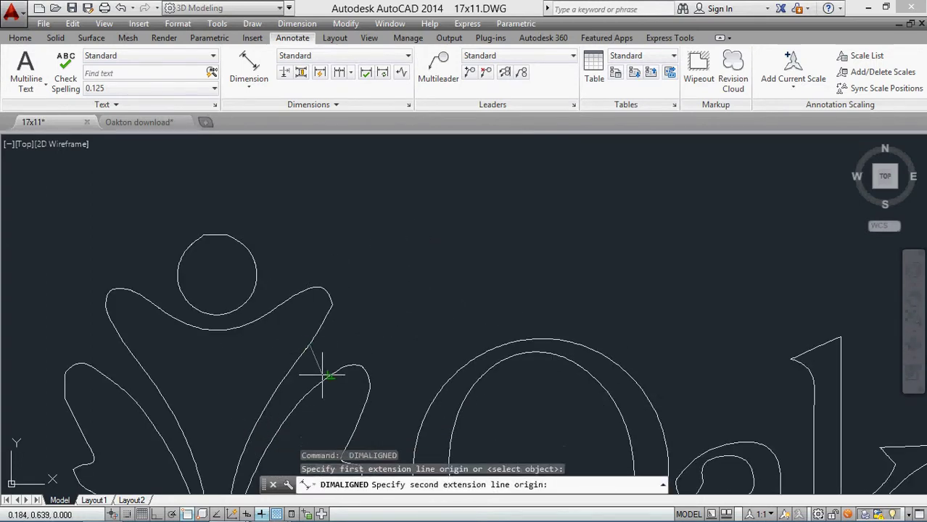
{"action": "left_click", "coordinate": [321, 373]}
{"action": "scroll", "coordinate": [416, 302], "scroll_direction": "down", "scroll_amount": 4}
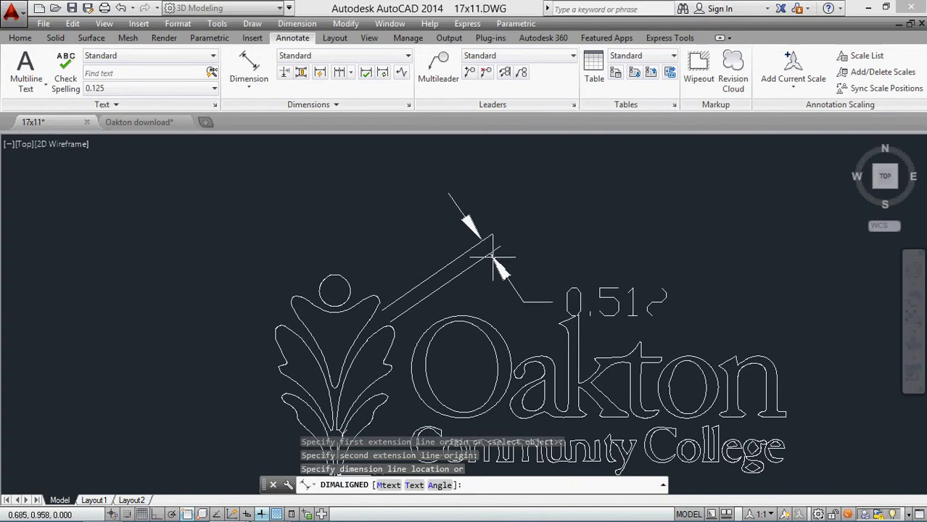
{"action": "key", "text": "Escape"}
Step: Return to a tilted 3D view and extrude the emblem's circle, top leaf and four side leaves to a height of 2
{"action": "scroll", "coordinate": [487, 272], "scroll_direction": "down", "scroll_amount": 3}
{"action": "middle_click_drag", "start_coordinate": [418, 339], "coordinate": [464, 253], "text": "shift"}
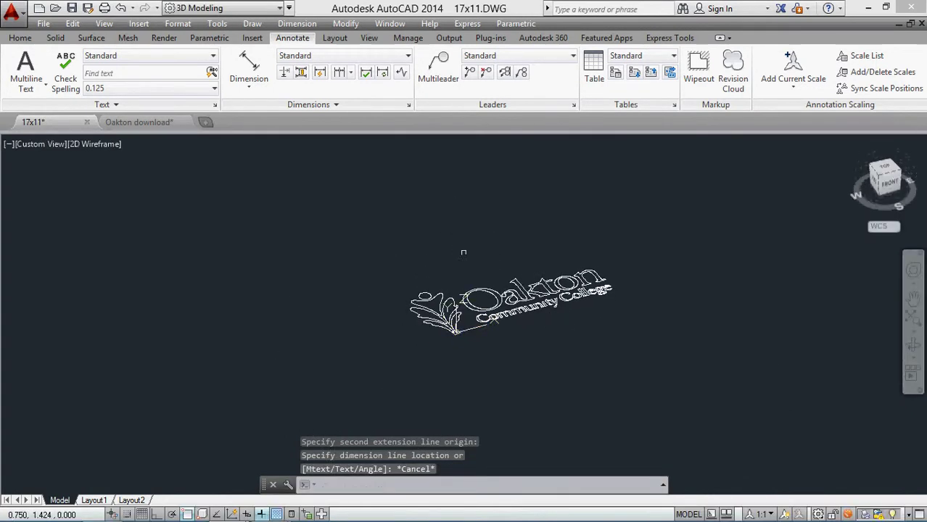
{"action": "scroll", "coordinate": [434, 317], "scroll_direction": "up", "scroll_amount": 4}
{"action": "type", "text": "ext"}
{"action": "key", "text": "Return"}
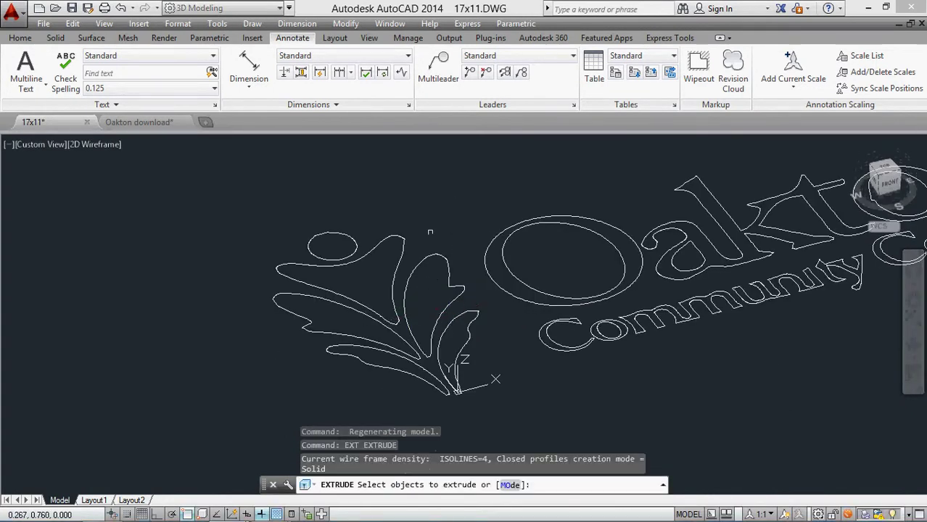
{"action": "left_click", "coordinate": [429, 217]}
{"action": "left_click", "coordinate": [315, 341]}
{"action": "left_click", "coordinate": [475, 326]}
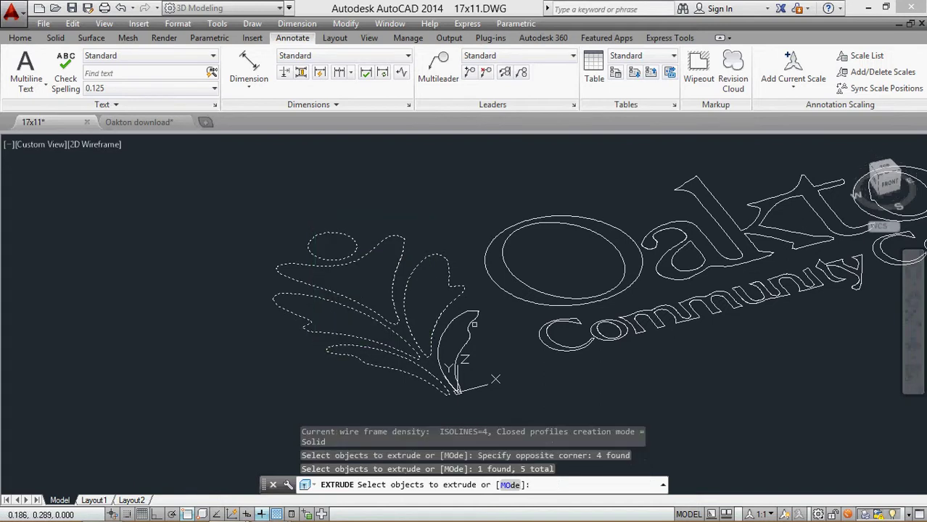
{"action": "left_click", "coordinate": [451, 325]}
{"action": "key", "text": "Return"}
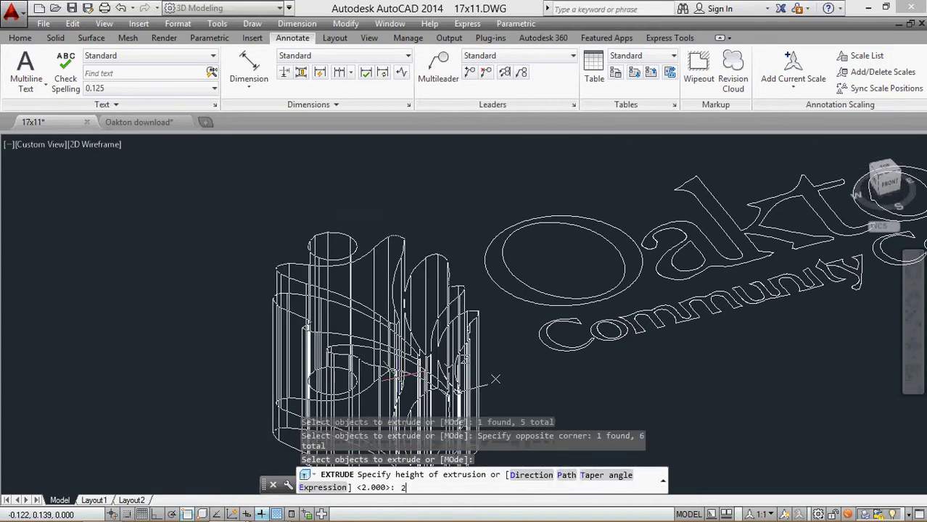
{"action": "key", "text": "Return"}
Step: Examine the extruded wireframe emblem from several angles, including its top faces and the gaps between the leaves
{"action": "scroll", "coordinate": [396, 359], "scroll_direction": "down", "scroll_amount": 5}
{"action": "scroll", "coordinate": [395, 310], "scroll_direction": "up", "scroll_amount": 3}
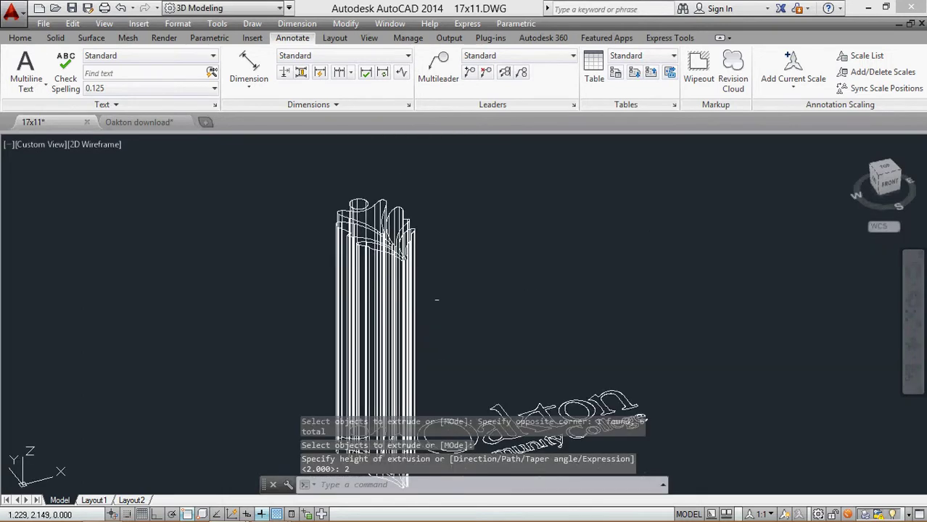
{"action": "scroll", "coordinate": [437, 304], "scroll_direction": "up", "scroll_amount": 2}
{"action": "scroll", "coordinate": [437, 309], "scroll_direction": "down", "scroll_amount": 3}
{"action": "middle_click_drag", "start_coordinate": [437, 313], "coordinate": [223, 456]}
{"action": "scroll", "coordinate": [366, 364], "scroll_direction": "up", "scroll_amount": 3}
{"action": "scroll", "coordinate": [366, 364], "scroll_direction": "down", "scroll_amount": 5}
{"action": "middle_click_drag", "start_coordinate": [408, 305], "coordinate": [383, 378], "text": "shift"}
{"action": "middle_click_drag", "start_coordinate": [406, 332], "coordinate": [358, 341], "text": "shift"}
{"action": "scroll", "coordinate": [313, 330], "scroll_direction": "down", "scroll_amount": 4}
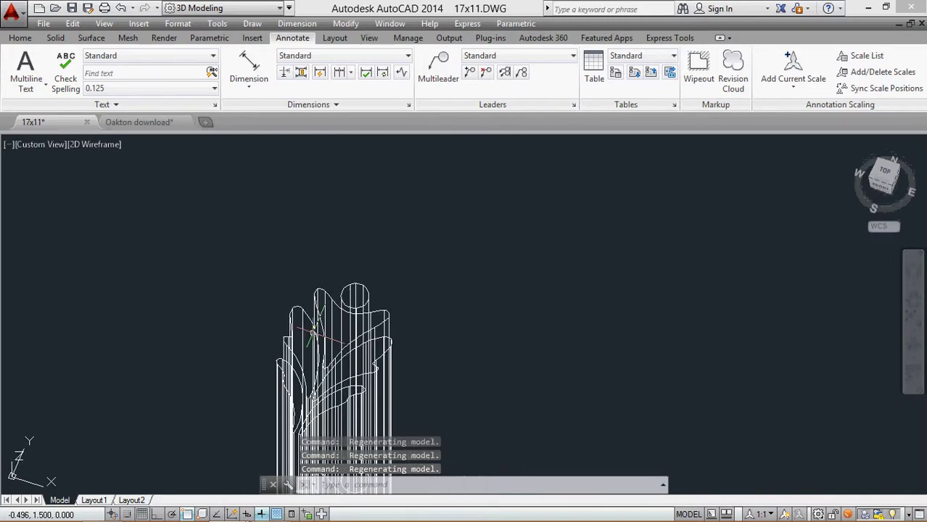
{"action": "scroll", "coordinate": [313, 335], "scroll_direction": "up", "scroll_amount": 3}
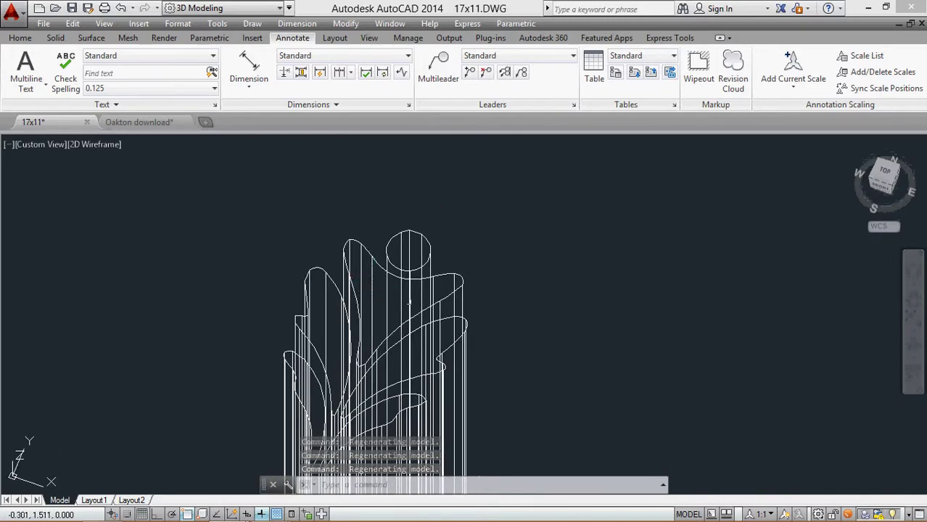
Step: Switch the visual style to Conceptual and examine the shaded emblem beside the flat lettering
{"action": "left_click", "coordinate": [370, 38]}
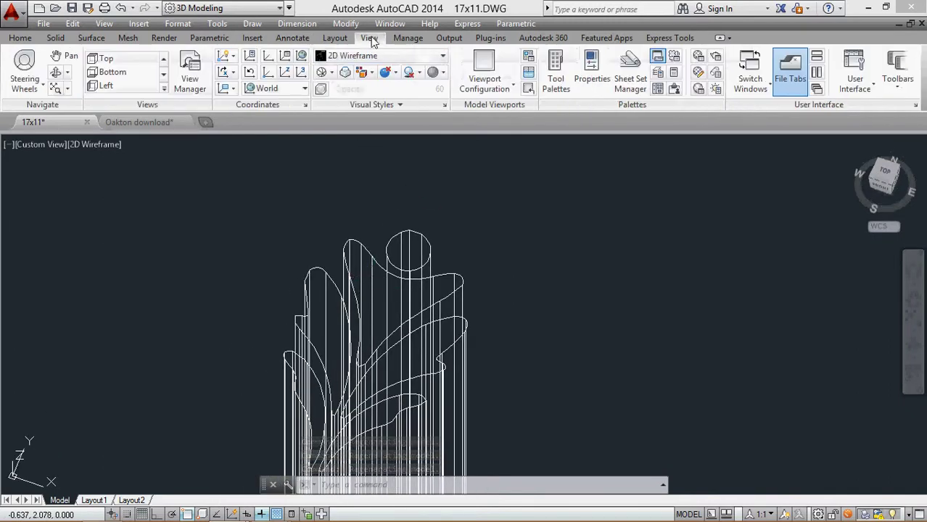
{"action": "left_click", "coordinate": [444, 56]}
{"action": "left_click", "coordinate": [346, 83]}
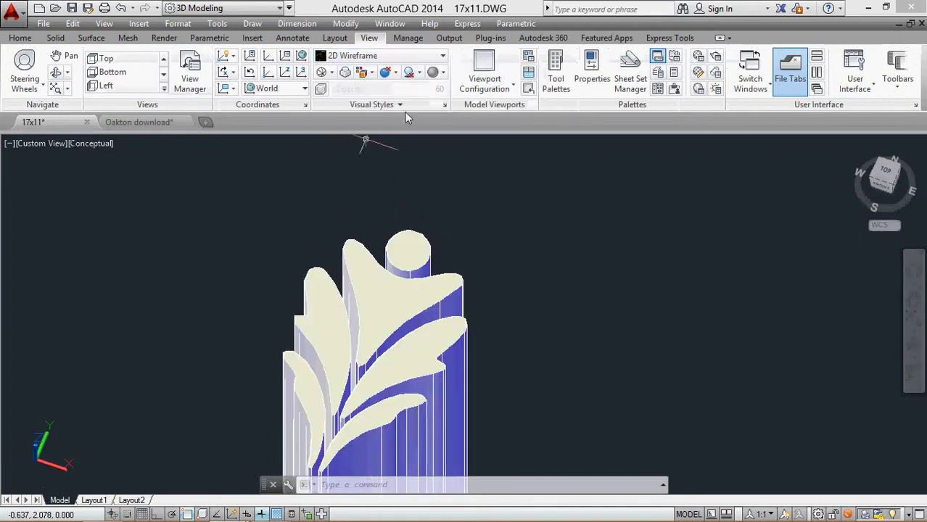
{"action": "scroll", "coordinate": [405, 208], "scroll_direction": "down", "scroll_amount": 5}
{"action": "scroll", "coordinate": [456, 211], "scroll_direction": "up", "scroll_amount": 2}
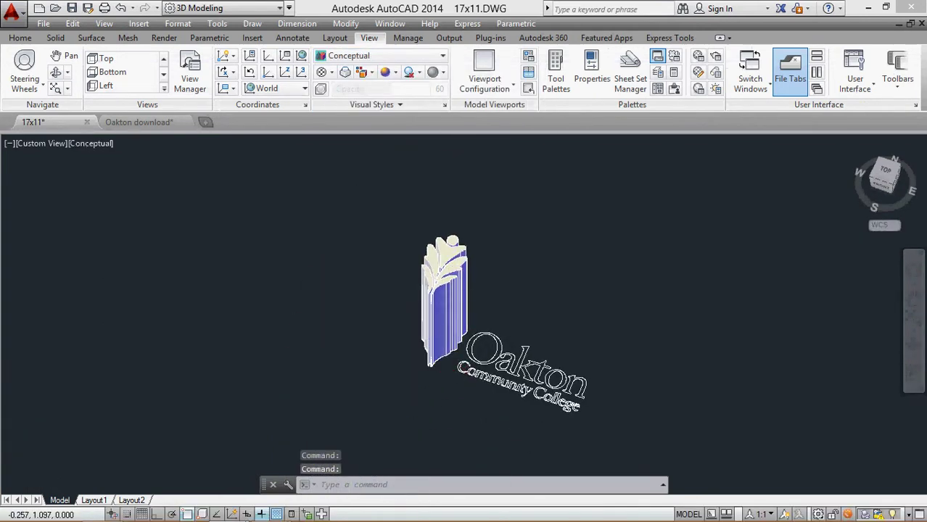
{"action": "scroll", "coordinate": [457, 211], "scroll_direction": "up", "scroll_amount": 3}
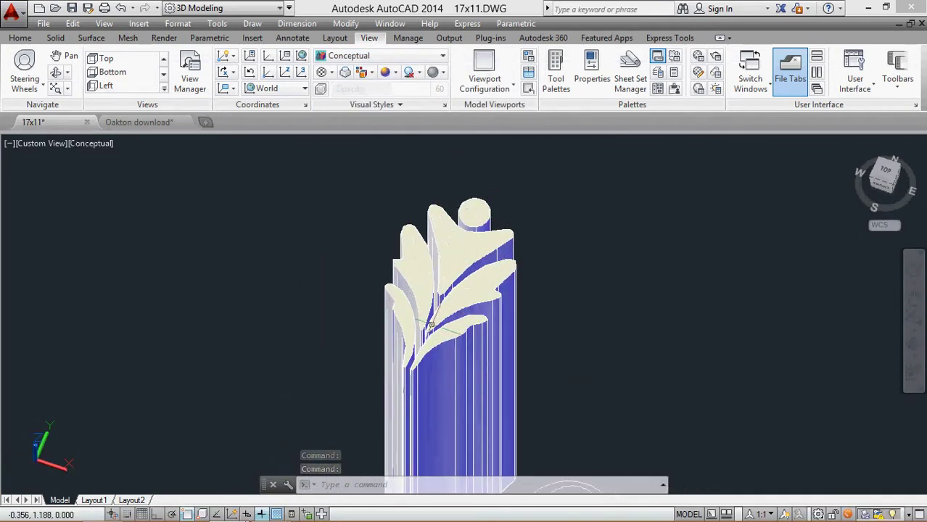
{"action": "scroll", "coordinate": [477, 328], "scroll_direction": "down", "scroll_amount": 5}
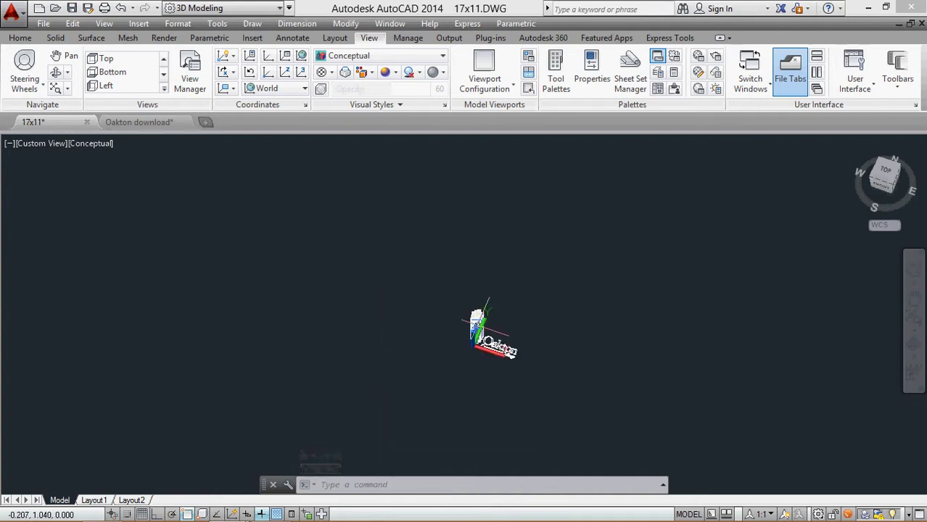
{"action": "scroll", "coordinate": [477, 327], "scroll_direction": "up", "scroll_amount": 2}
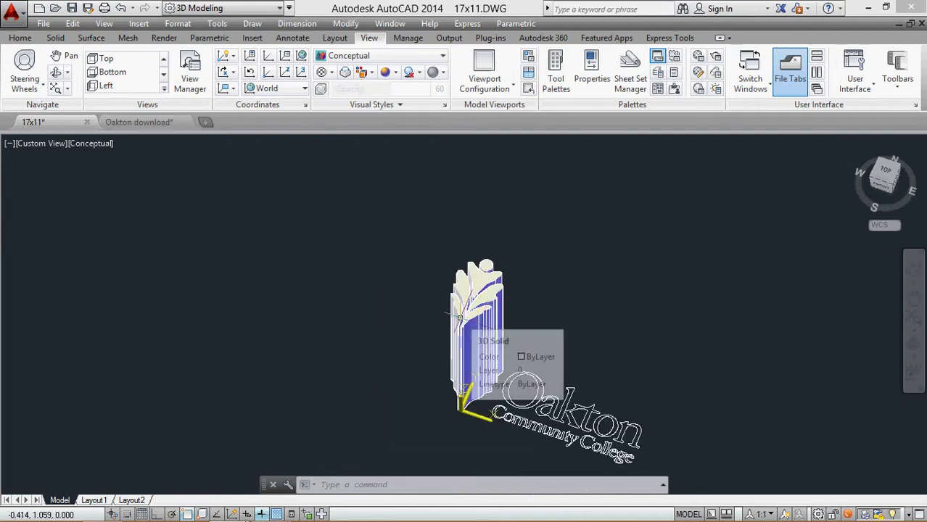
{"action": "mouse_move", "coordinate": [461, 317]}
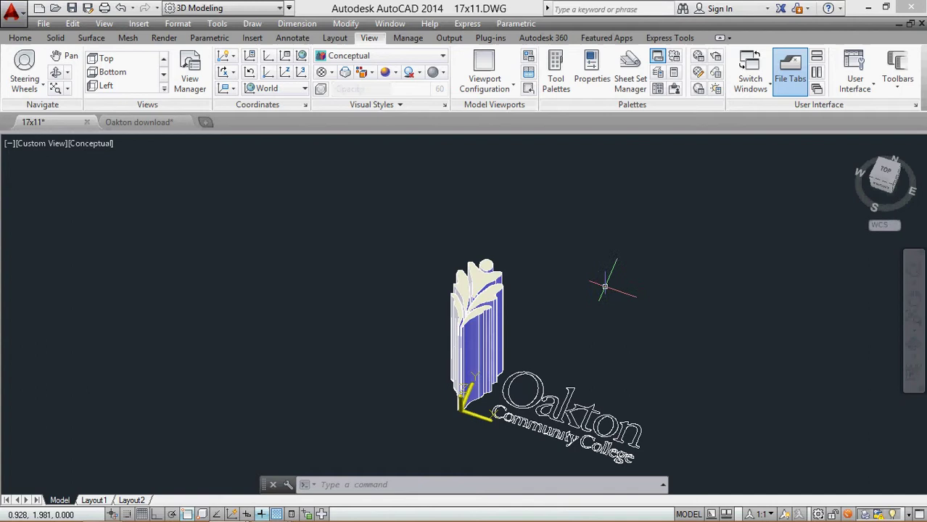
Step: Examine the shaded emblem and the coordinate origin at the lower leaf tips, up close and from farther away
{"action": "middle_click_drag", "start_coordinate": [600, 275], "coordinate": [360, 274]}
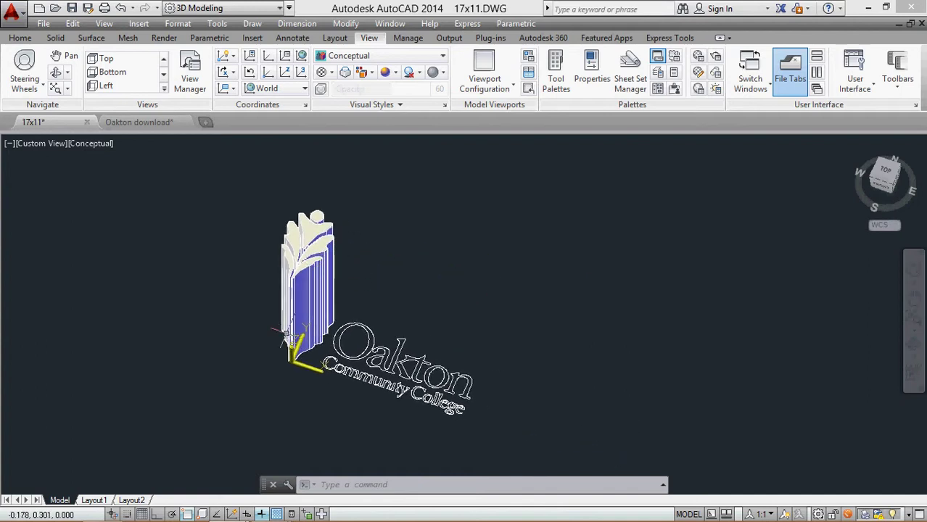
{"action": "scroll", "coordinate": [435, 270], "scroll_direction": "up", "scroll_amount": 2}
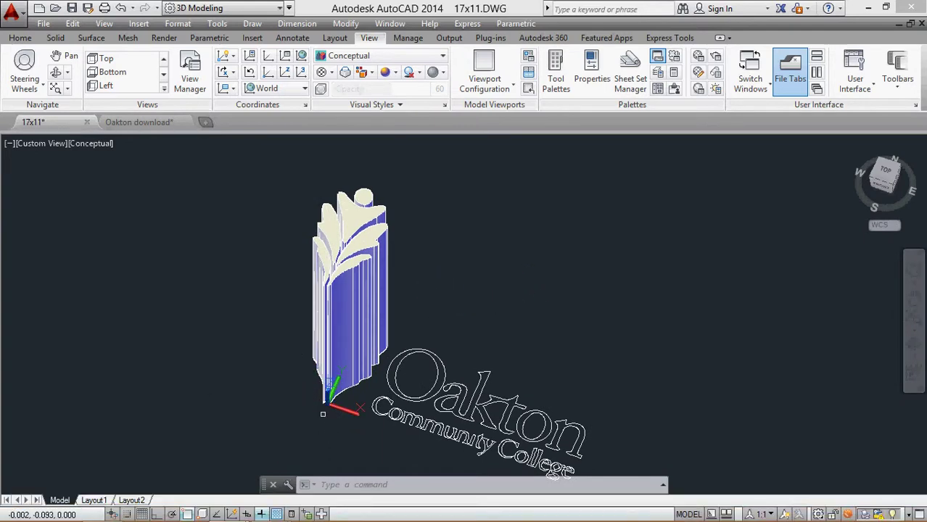
{"action": "left_click", "coordinate": [327, 395]}
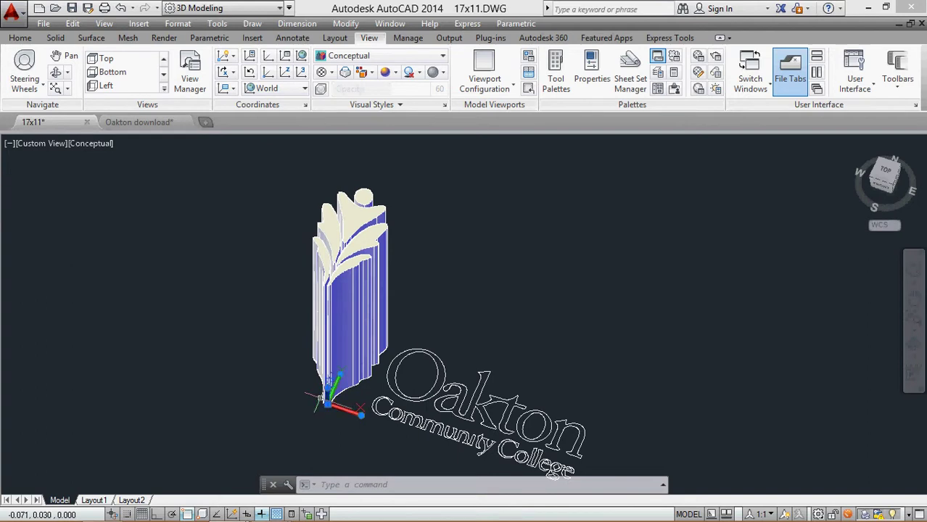
{"action": "scroll", "coordinate": [328, 403], "scroll_direction": "up", "scroll_amount": 2}
{"action": "middle_click_drag", "start_coordinate": [328, 403], "coordinate": [397, 370], "text": "shift"}
{"action": "scroll", "coordinate": [335, 434], "scroll_direction": "down", "scroll_amount": 2}
{"action": "scroll", "coordinate": [351, 428], "scroll_direction": "up", "scroll_amount": 2}
{"action": "scroll", "coordinate": [397, 371], "scroll_direction": "up", "scroll_amount": 4}
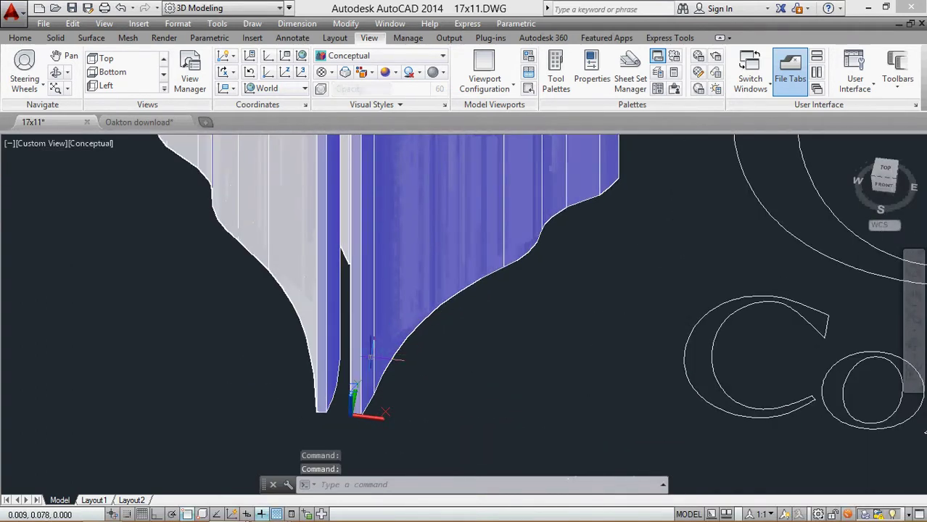
{"action": "scroll", "coordinate": [375, 387], "scroll_direction": "down", "scroll_amount": 6}
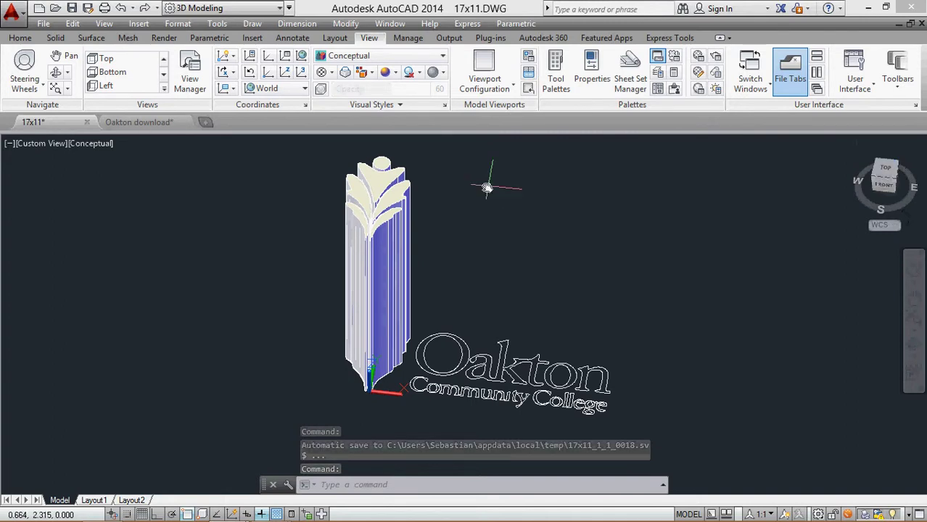
Step: Reorient the coordinate system with Ortho on so its Y axis points straight up along the extruded emblem's height
{"action": "middle_click_drag", "start_coordinate": [482, 187], "coordinate": [191, 178], "text": "shift"}
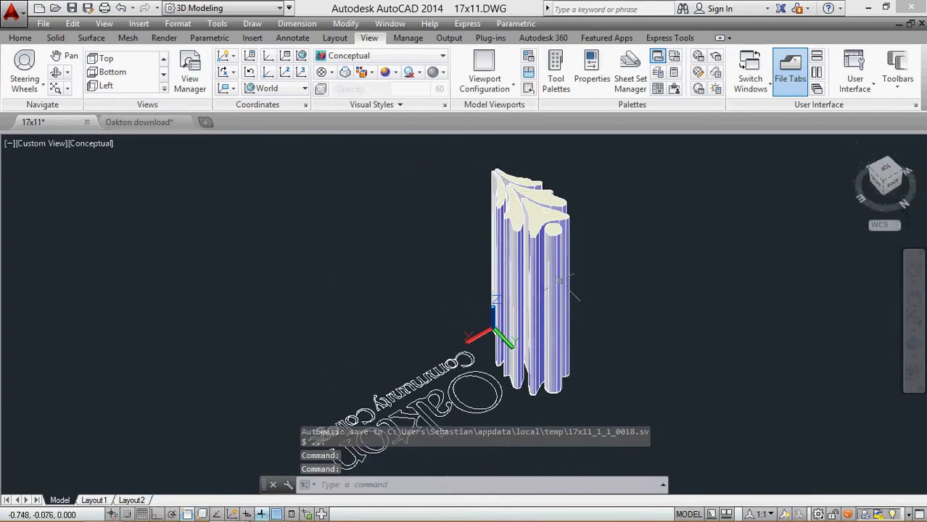
{"action": "scroll", "coordinate": [492, 356], "scroll_direction": "up", "scroll_amount": 4}
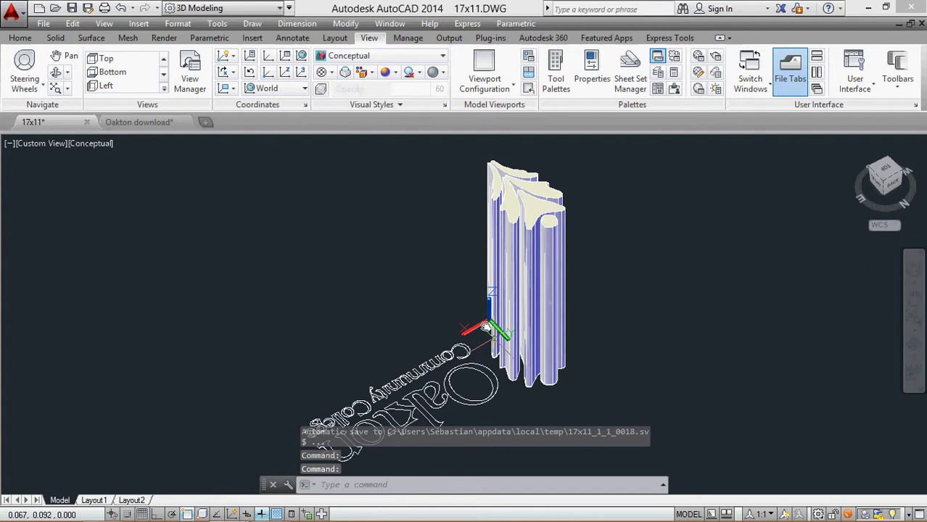
{"action": "left_click", "coordinate": [475, 339]}
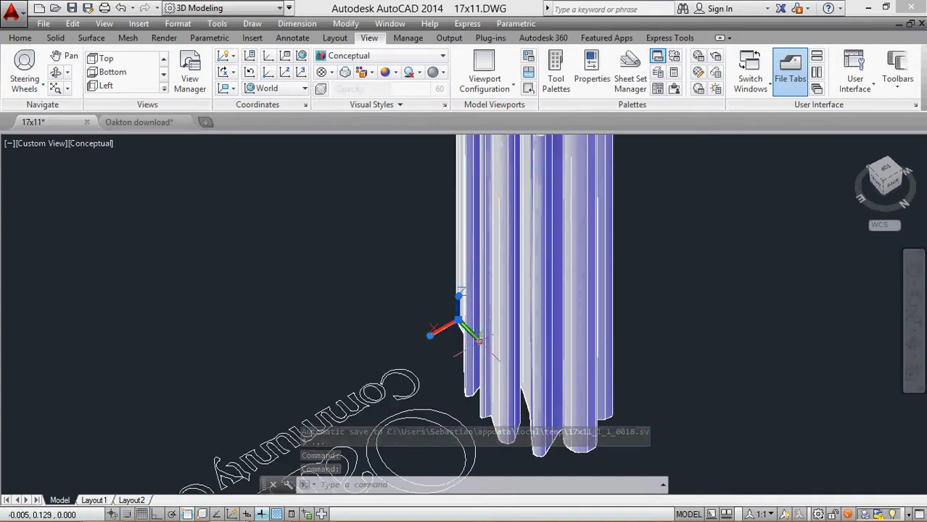
{"action": "left_click", "coordinate": [476, 338]}
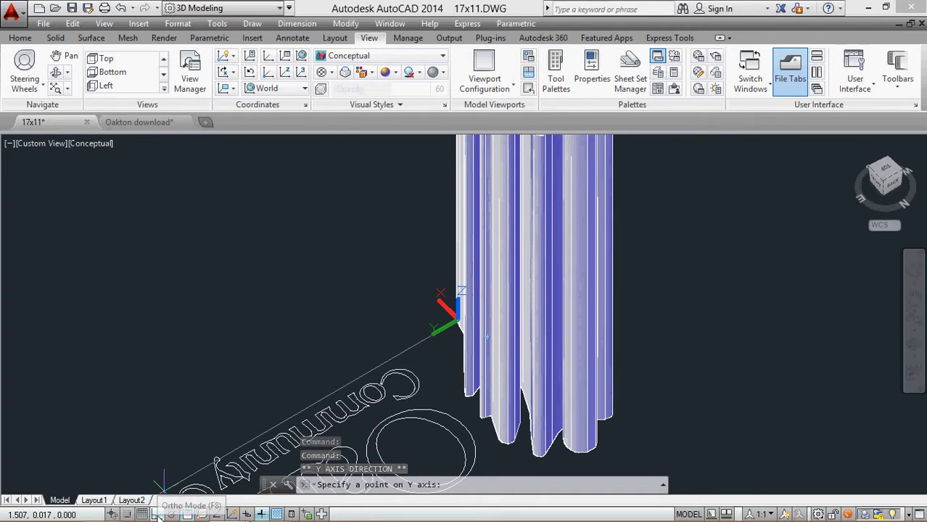
{"action": "left_click", "coordinate": [157, 514]}
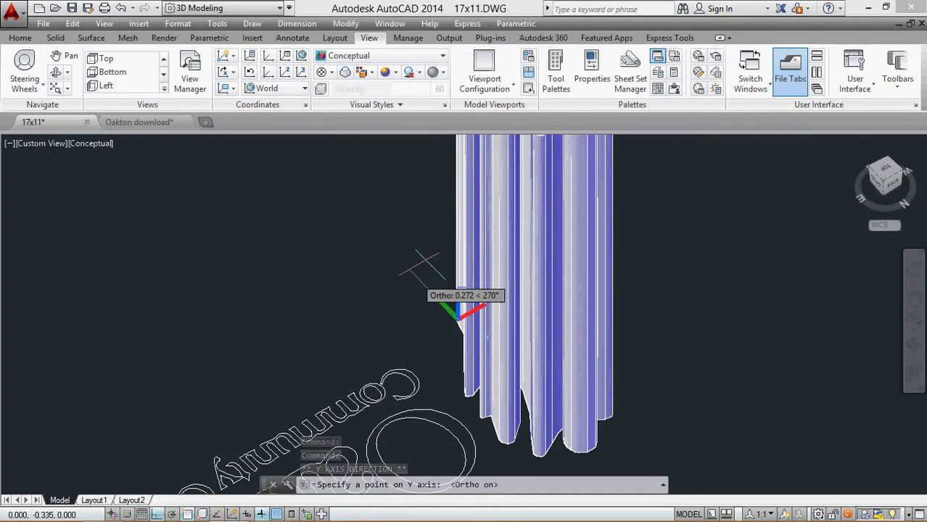
{"action": "left_click", "coordinate": [438, 215]}
{"action": "key", "text": "Escape"}
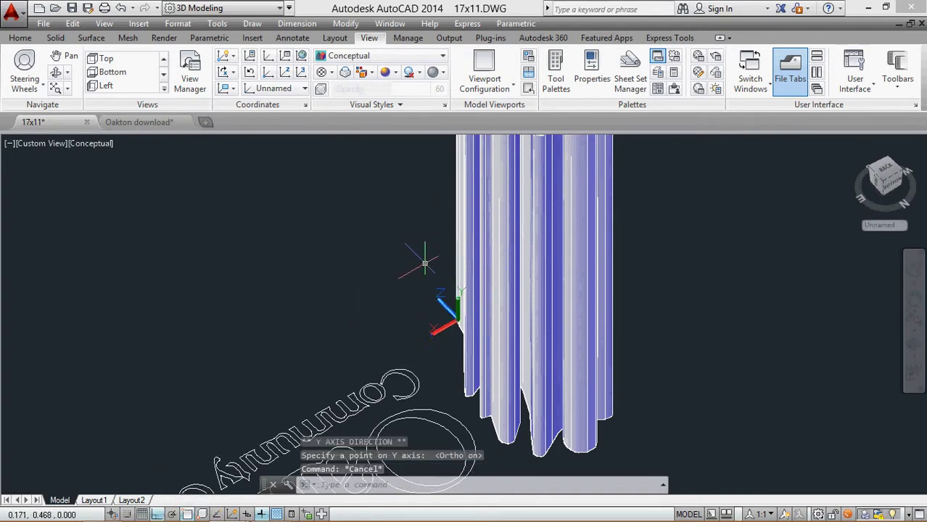
Step: Face the Back view and draw a circle of diameter .25 beside the extruded emblem, above the lettering
{"action": "scroll", "coordinate": [427, 265], "scroll_direction": "up", "scroll_amount": 6}
{"action": "scroll", "coordinate": [428, 268], "scroll_direction": "down", "scroll_amount": 9}
{"action": "scroll", "coordinate": [430, 313], "scroll_direction": "up", "scroll_amount": 3}
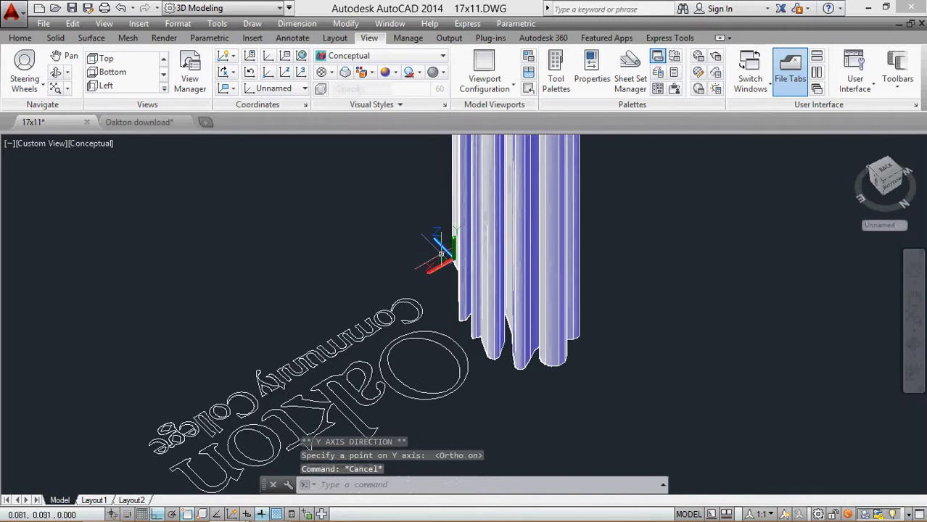
{"action": "middle_click_drag", "start_coordinate": [434, 279], "coordinate": [380, 216], "text": "shift"}
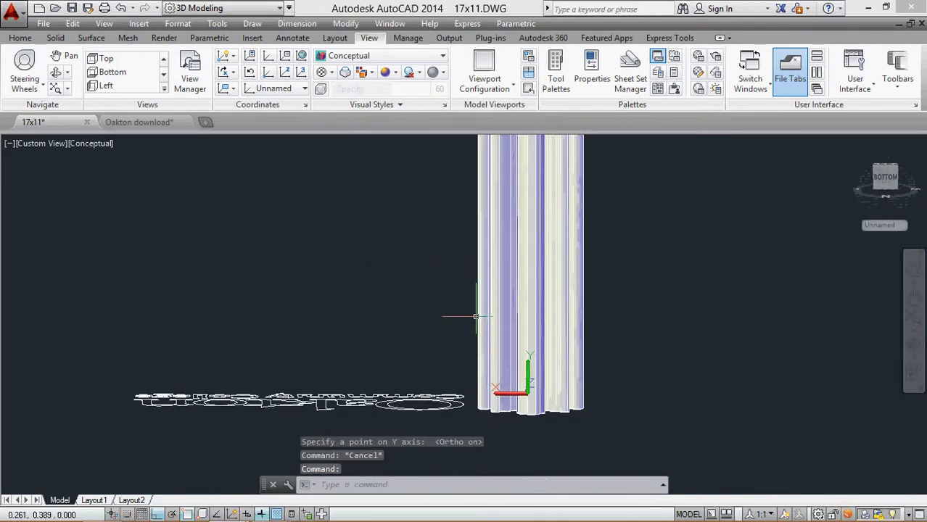
{"action": "left_click", "coordinate": [887, 181]}
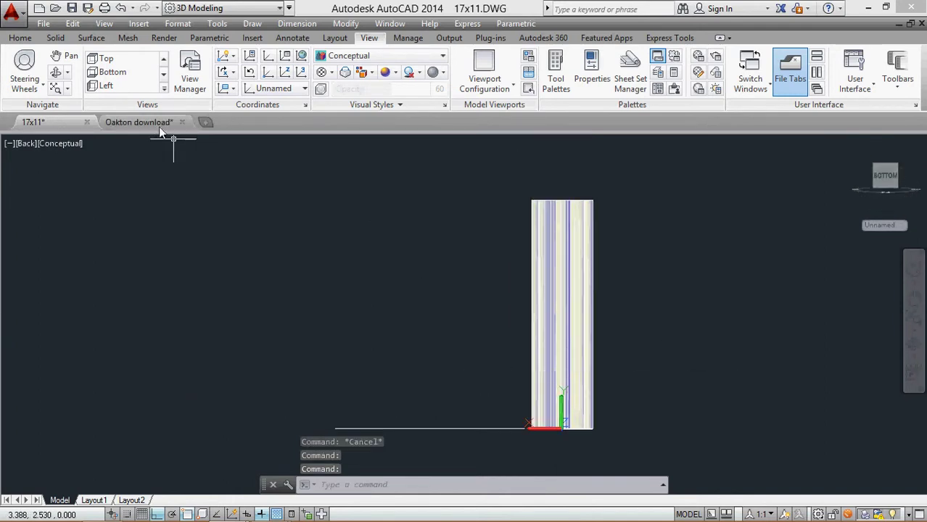
{"action": "left_click", "coordinate": [21, 39]}
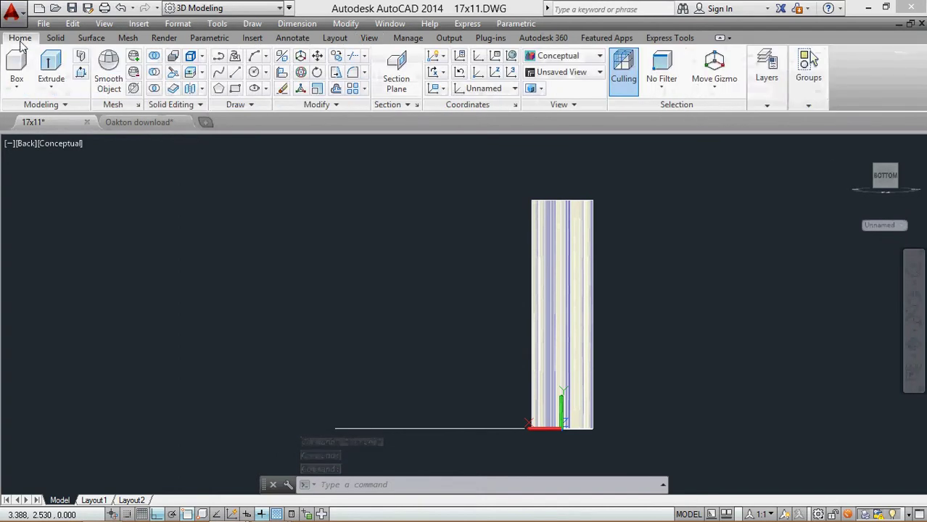
{"action": "left_click", "coordinate": [256, 73]}
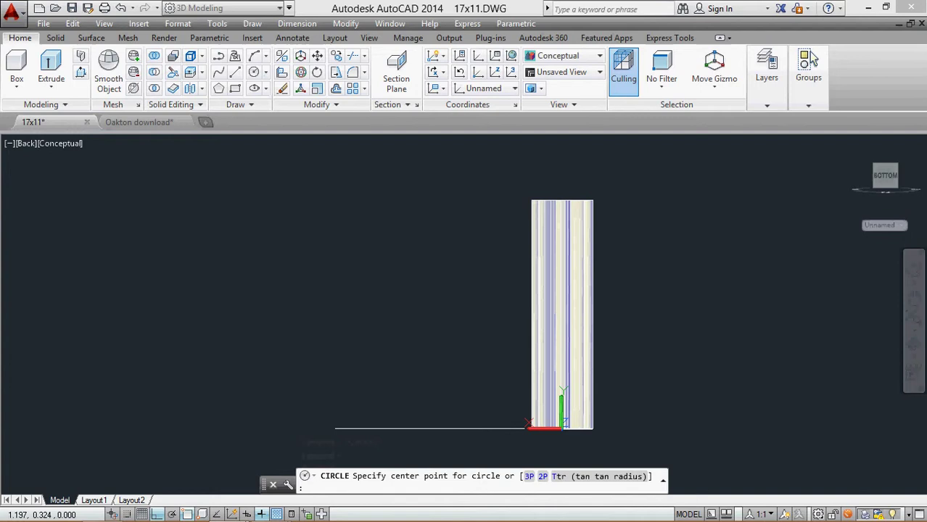
{"action": "left_click", "coordinate": [464, 336]}
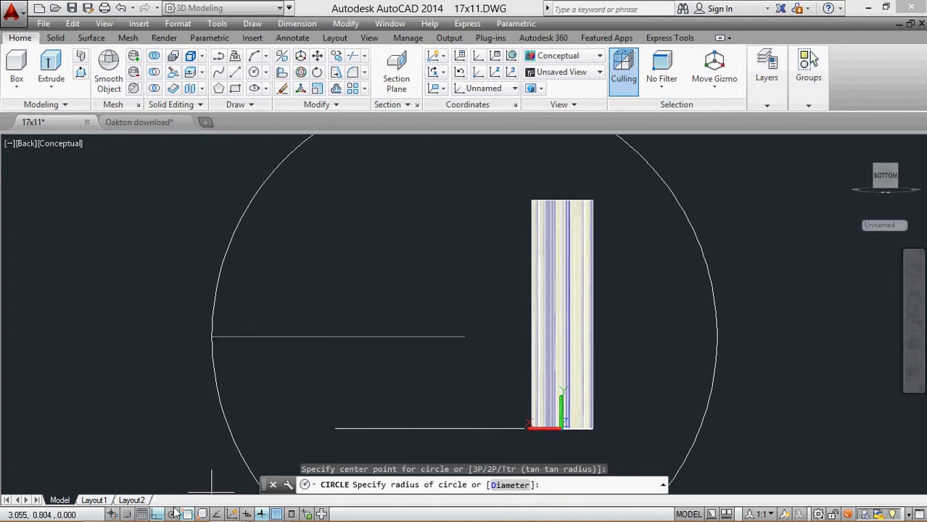
{"action": "left_click", "coordinate": [510, 486]}
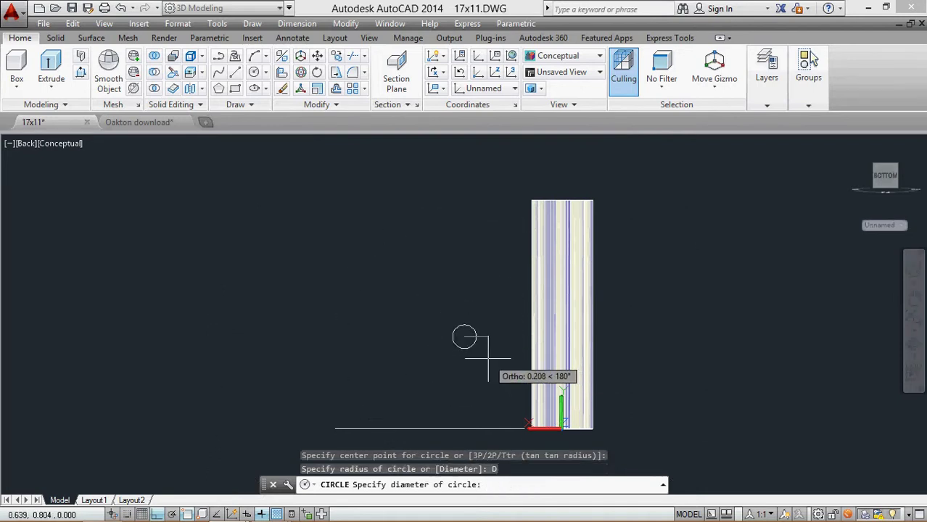
{"action": "type", "text": ".25"}
{"action": "key", "text": "Return"}
{"action": "middle_click_drag", "start_coordinate": [479, 337], "coordinate": [410, 334]}
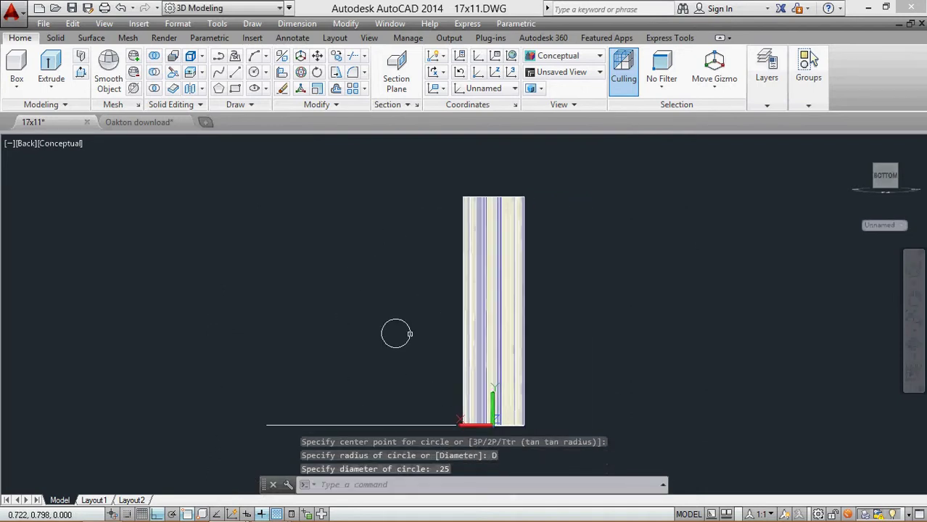
Step: Examine the circle's size and position relative to the extruded emblem, including the emblem's top faces, from several angles
{"action": "scroll", "coordinate": [410, 334], "scroll_direction": "up", "scroll_amount": 3}
{"action": "scroll", "coordinate": [446, 278], "scroll_direction": "down", "scroll_amount": 2}
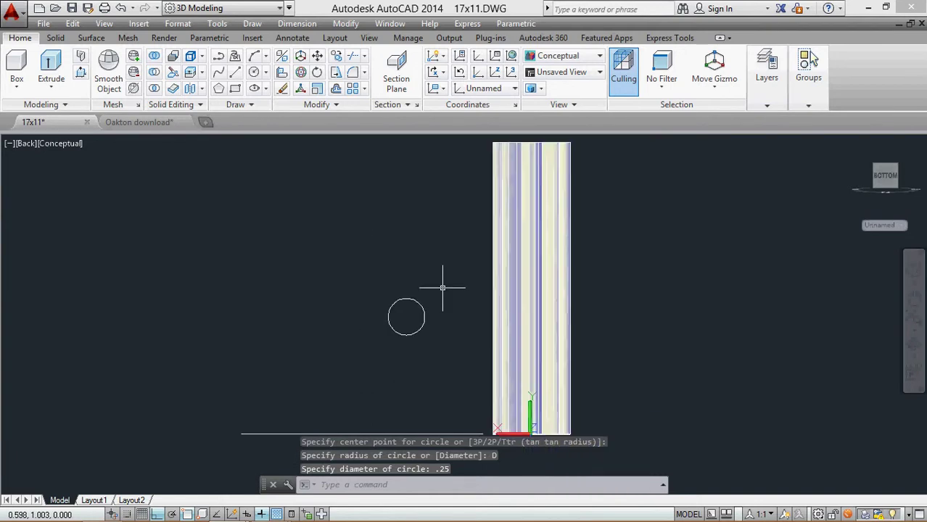
{"action": "middle_click_drag", "start_coordinate": [433, 232], "coordinate": [331, 253]}
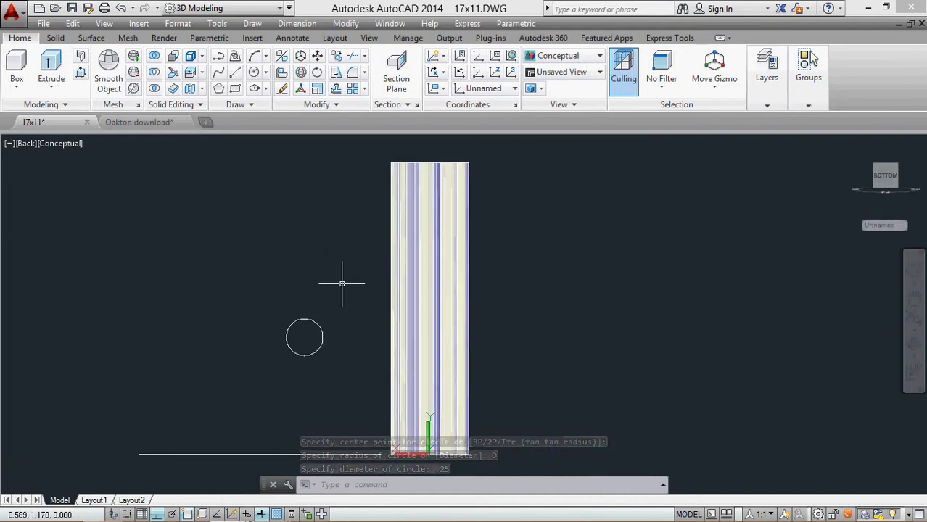
{"action": "middle_click_drag", "start_coordinate": [333, 330], "coordinate": [415, 355], "text": "shift"}
{"action": "scroll", "coordinate": [402, 281], "scroll_direction": "up", "scroll_amount": 5}
{"action": "scroll", "coordinate": [402, 282], "scroll_direction": "down", "scroll_amount": 3}
{"action": "middle_click_drag", "start_coordinate": [403, 282], "coordinate": [362, 468]}
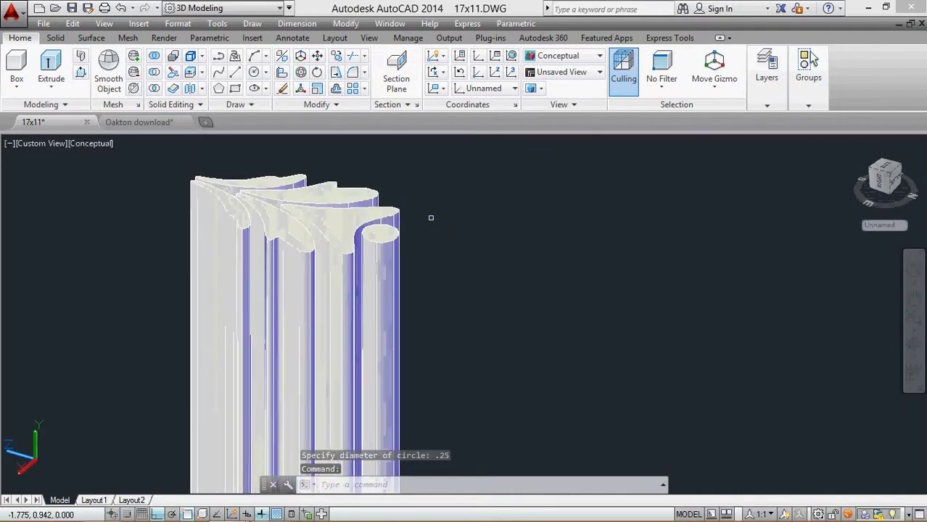
{"action": "scroll", "coordinate": [388, 249], "scroll_direction": "down", "scroll_amount": 4}
{"action": "middle_click_drag", "start_coordinate": [388, 249], "coordinate": [440, 213]}
{"action": "middle_click_drag", "start_coordinate": [290, 302], "coordinate": [320, 196], "text": "shift"}
{"action": "scroll", "coordinate": [310, 308], "scroll_direction": "down", "scroll_amount": 2}
{"action": "scroll", "coordinate": [307, 176], "scroll_direction": "up", "scroll_amount": 2}
{"action": "scroll", "coordinate": [312, 248], "scroll_direction": "up", "scroll_amount": 2}
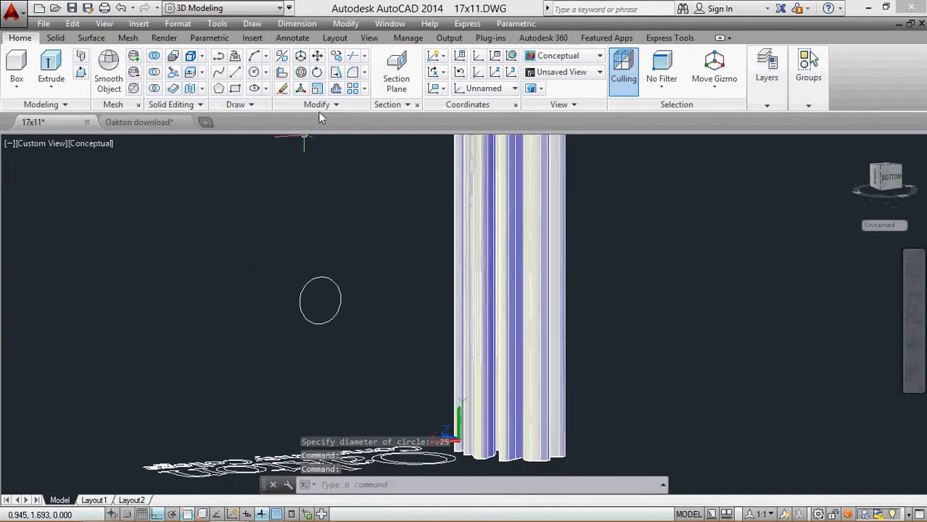
Step: Scale the circle beside the emblem by a factor of .5 about its center
{"action": "left_click", "coordinate": [317, 89]}
{"action": "left_click", "coordinate": [339, 211]}
{"action": "left_click", "coordinate": [286, 301]}
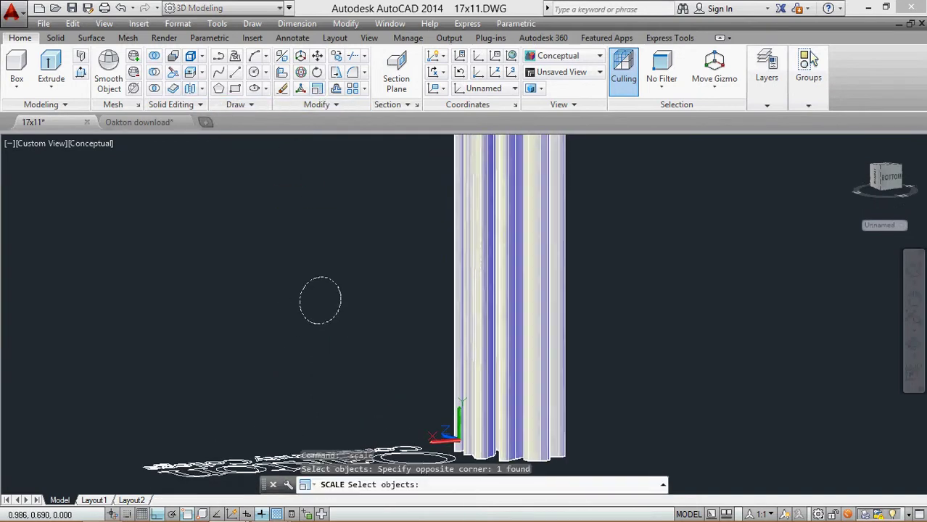
{"action": "key", "text": "Return"}
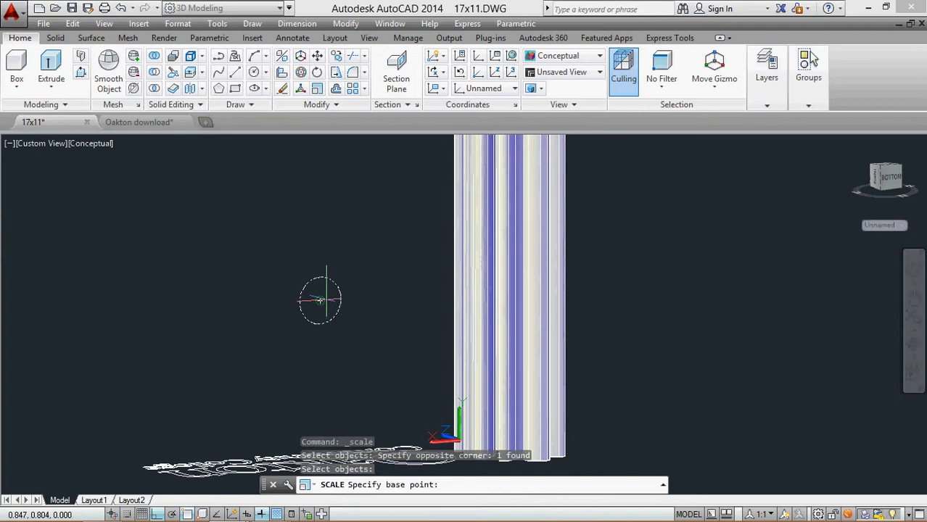
{"action": "left_click", "coordinate": [320, 302]}
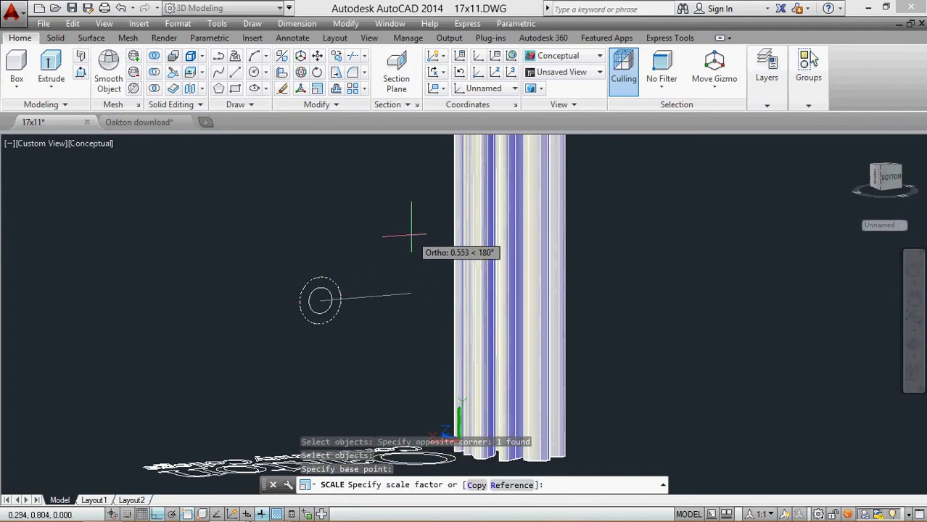
{"action": "type", "text": ".5"}
{"action": "key", "text": "Return"}
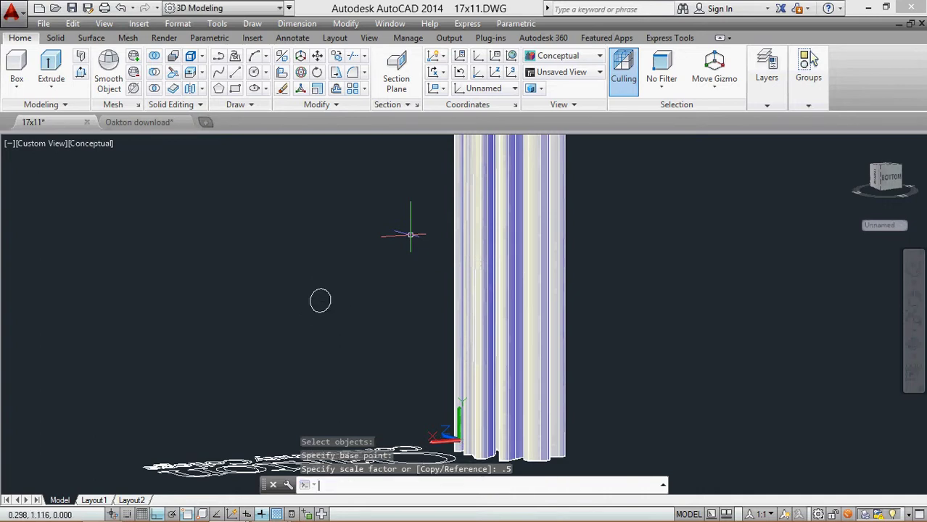
Step: Extrude the small circle beside the emblem into a solid cylinder with a height of .25
{"action": "scroll", "coordinate": [277, 289], "scroll_direction": "up", "scroll_amount": 4}
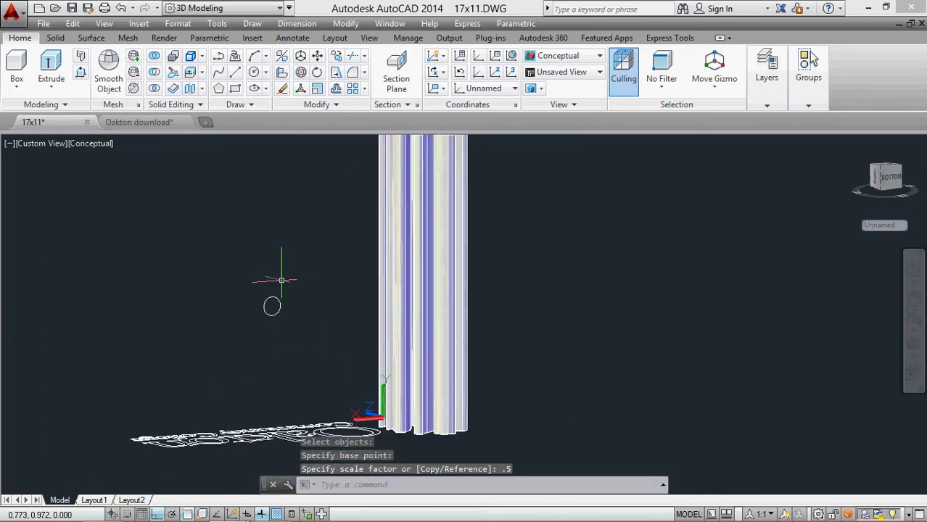
{"action": "scroll", "coordinate": [330, 293], "scroll_direction": "down", "scroll_amount": 2}
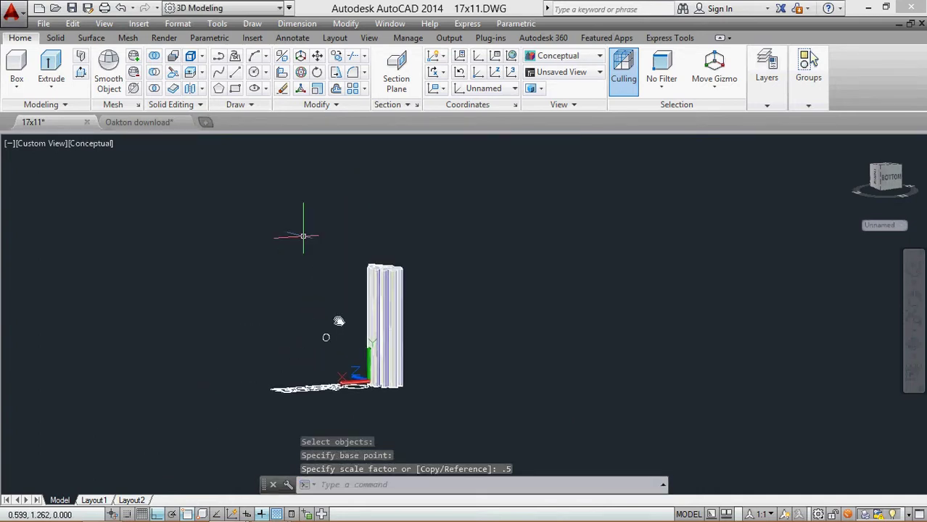
{"action": "scroll", "coordinate": [371, 267], "scroll_direction": "up", "scroll_amount": 3}
{"action": "scroll", "coordinate": [268, 282], "scroll_direction": "down", "scroll_amount": 1}
{"action": "middle_click_drag", "start_coordinate": [208, 478], "coordinate": [393, 327], "text": "shift"}
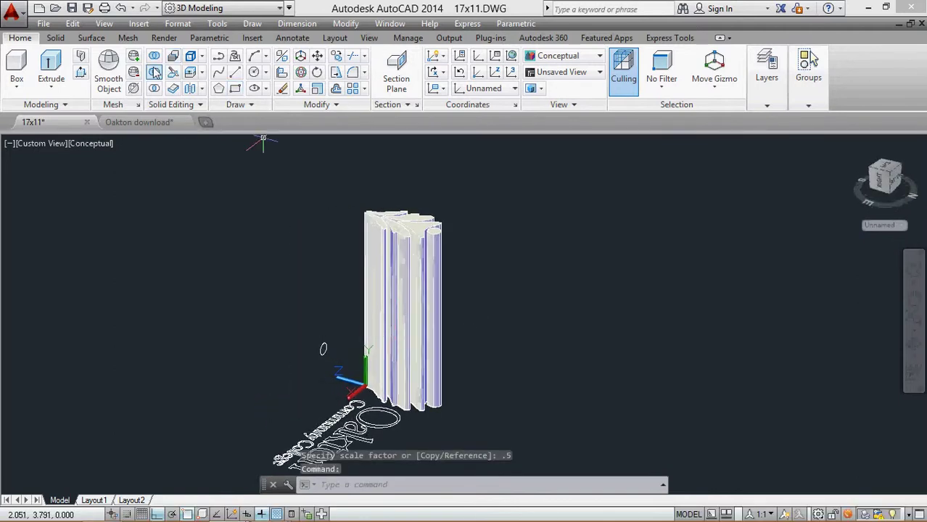
{"action": "left_click", "coordinate": [50, 69]}
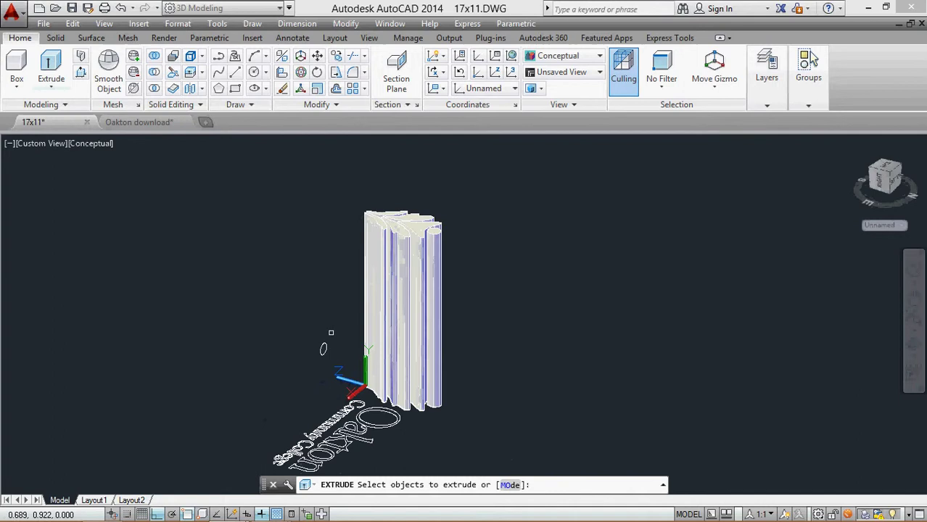
{"action": "left_click", "coordinate": [325, 345]}
{"action": "key", "text": "Return"}
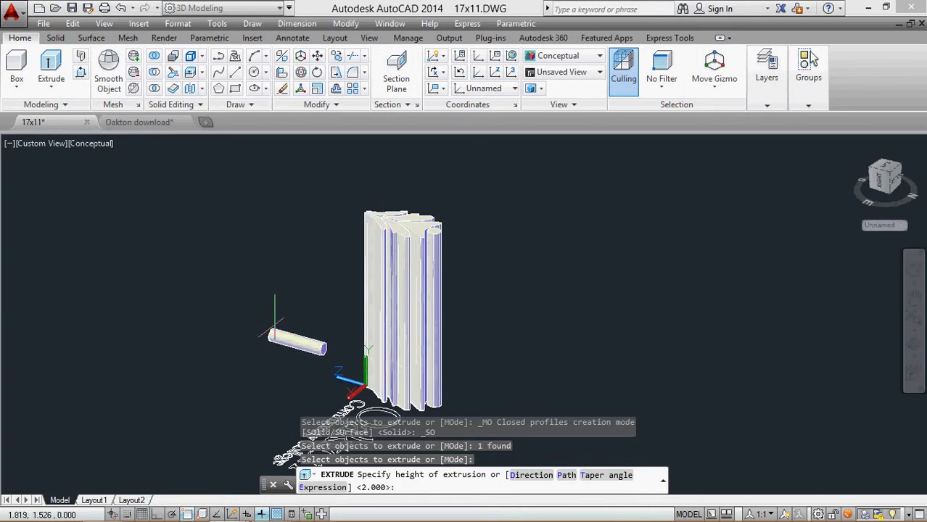
{"action": "type", "text": ".25"}
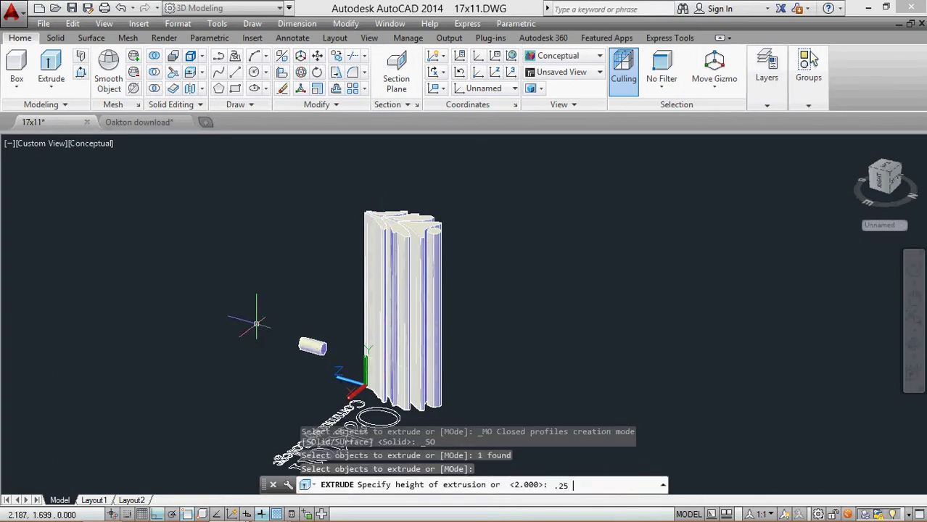
{"action": "key", "text": "Return"}
{"action": "scroll", "coordinate": [324, 347], "scroll_direction": "up", "scroll_amount": 5}
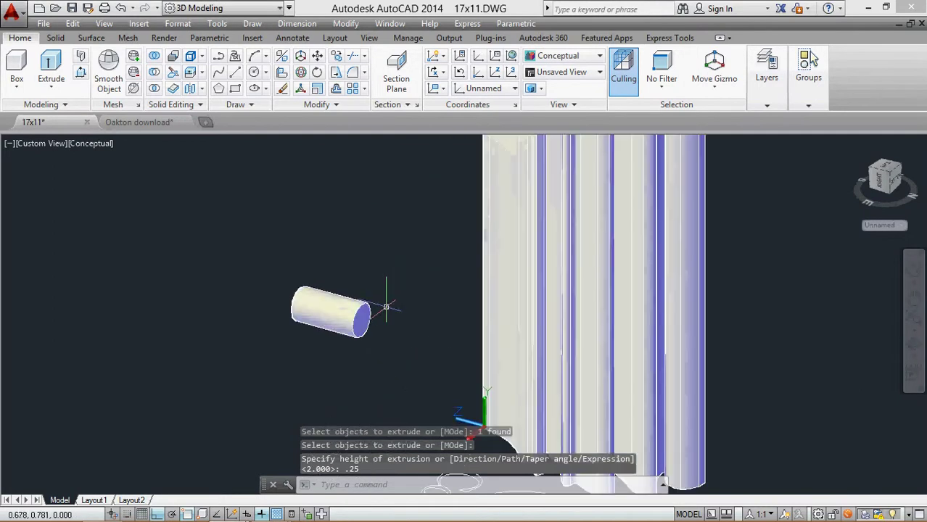
{"action": "scroll", "coordinate": [315, 342], "scroll_direction": "down", "scroll_amount": 5}
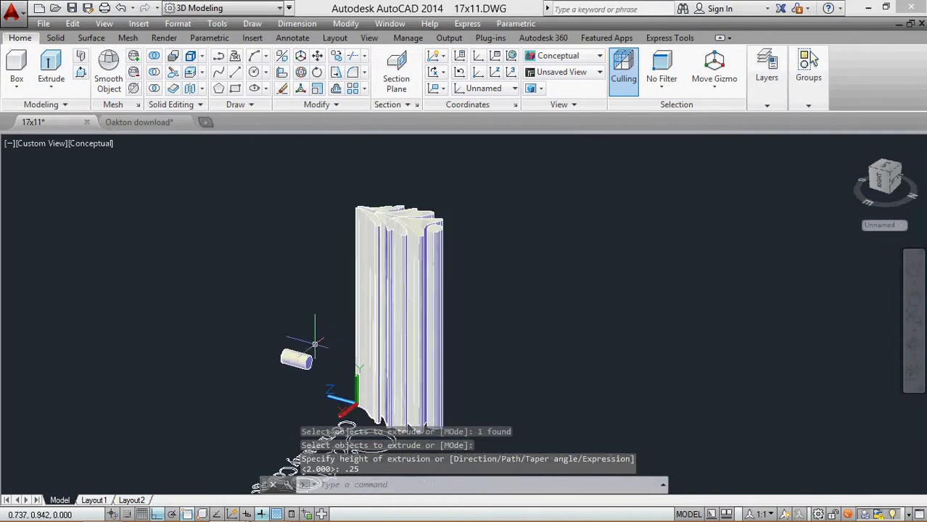
Step: Move the small cylinder by its end face onto the top edge of the emblem's oval column
{"action": "left_click", "coordinate": [310, 380]}
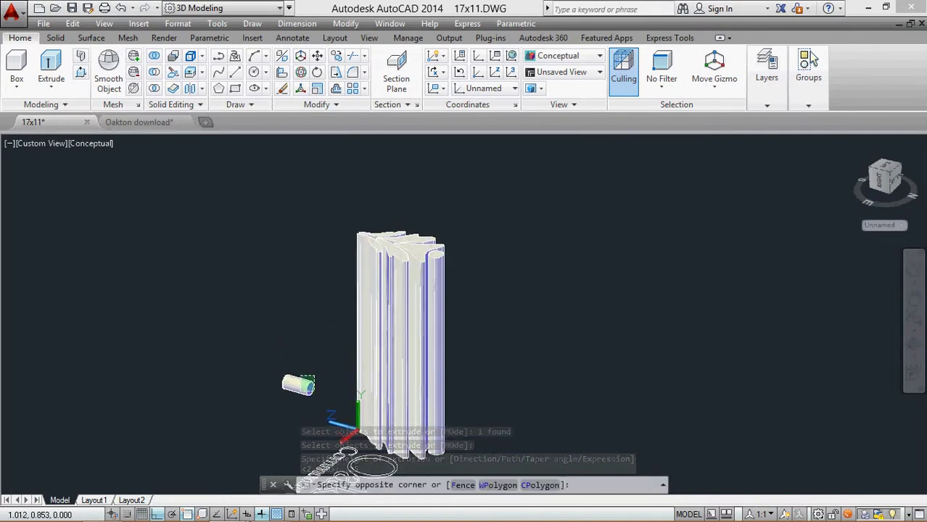
{"action": "left_click", "coordinate": [307, 393]}
{"action": "scroll", "coordinate": [310, 394], "scroll_direction": "up", "scroll_amount": 6}
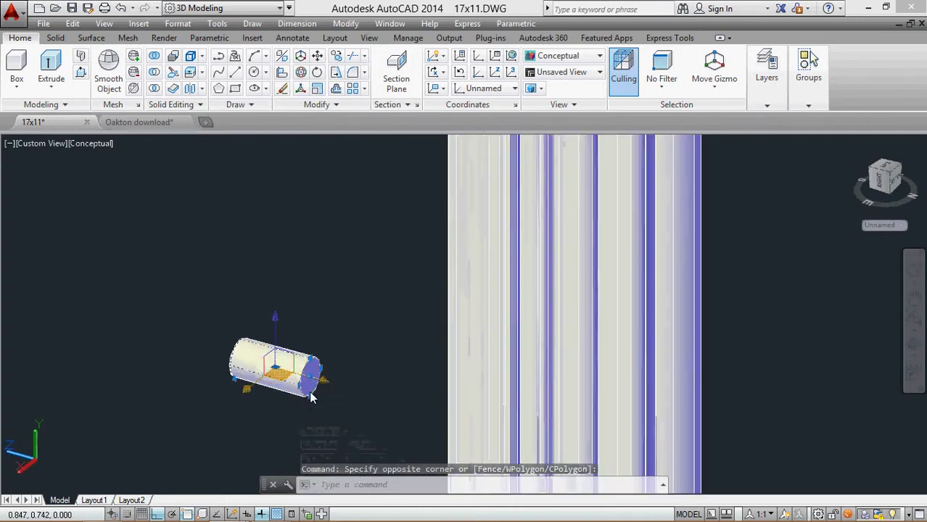
{"action": "scroll", "coordinate": [323, 383], "scroll_direction": "up", "scroll_amount": 2}
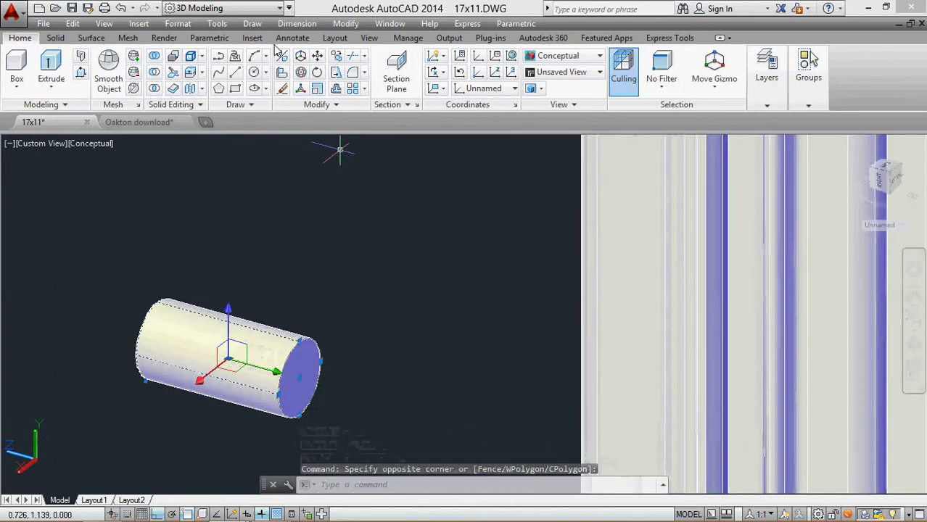
{"action": "left_click", "coordinate": [317, 57]}
{"action": "left_click", "coordinate": [290, 380]}
{"action": "scroll", "coordinate": [297, 374], "scroll_direction": "down", "scroll_amount": 6}
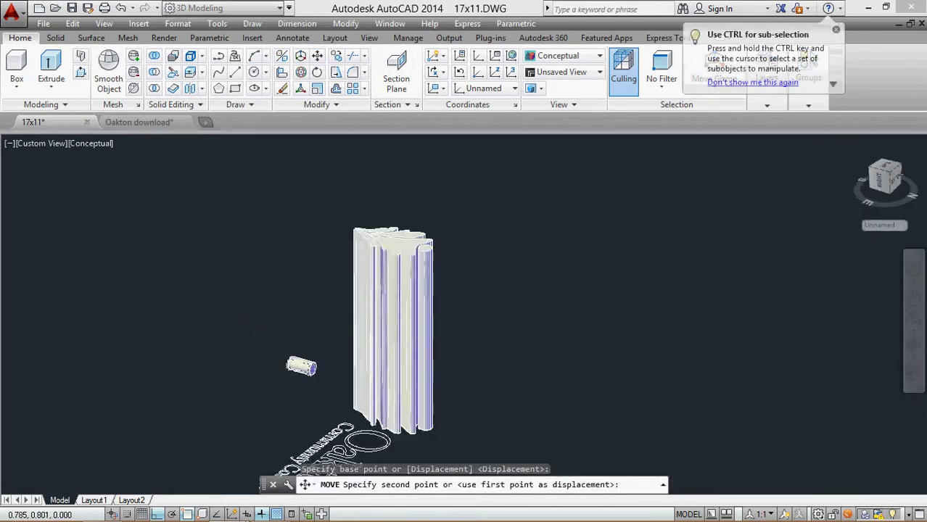
{"action": "scroll", "coordinate": [528, 272], "scroll_direction": "up", "scroll_amount": 6}
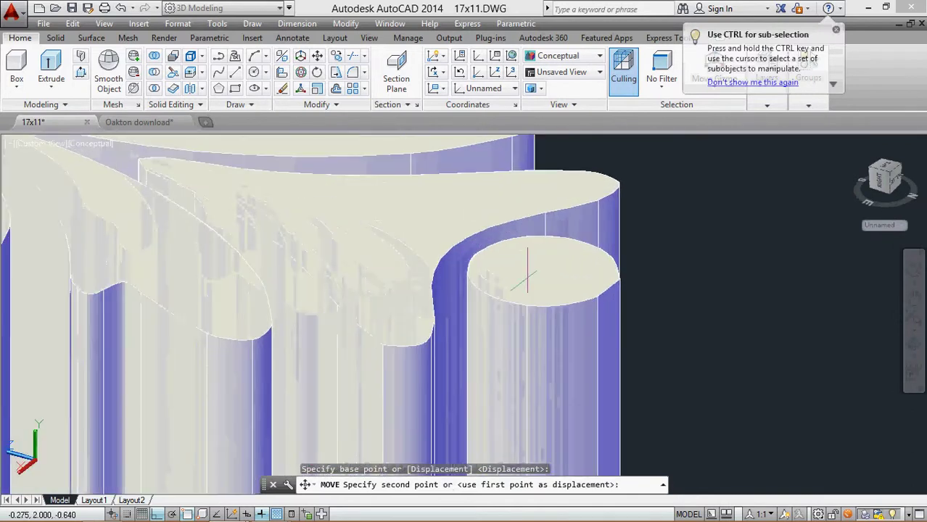
{"action": "left_click", "coordinate": [496, 248]}
{"action": "scroll", "coordinate": [502, 245], "scroll_direction": "down", "scroll_amount": 3}
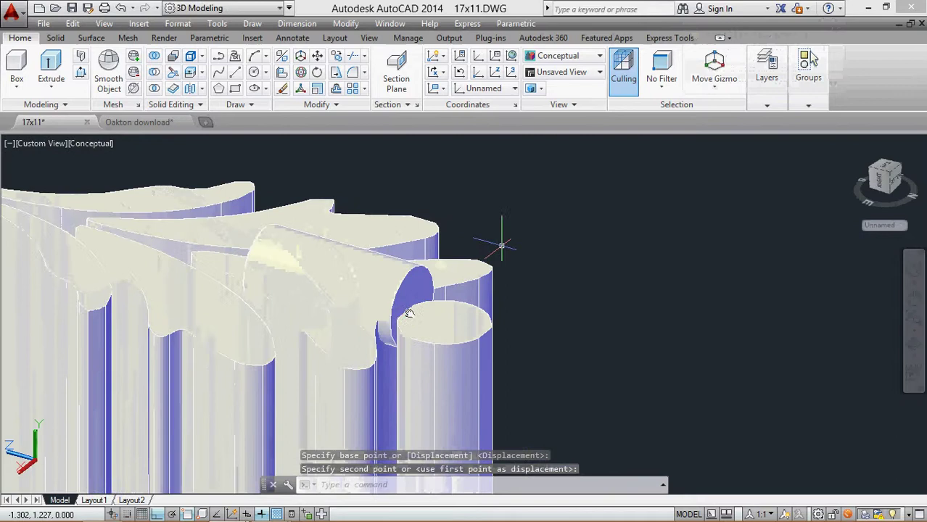
Step: Shift the cylinder along its length and slightly sideways so its end lies over the oval column's top face
{"action": "scroll", "coordinate": [412, 281], "scroll_direction": "up", "scroll_amount": 2}
{"action": "left_click", "coordinate": [384, 290]}
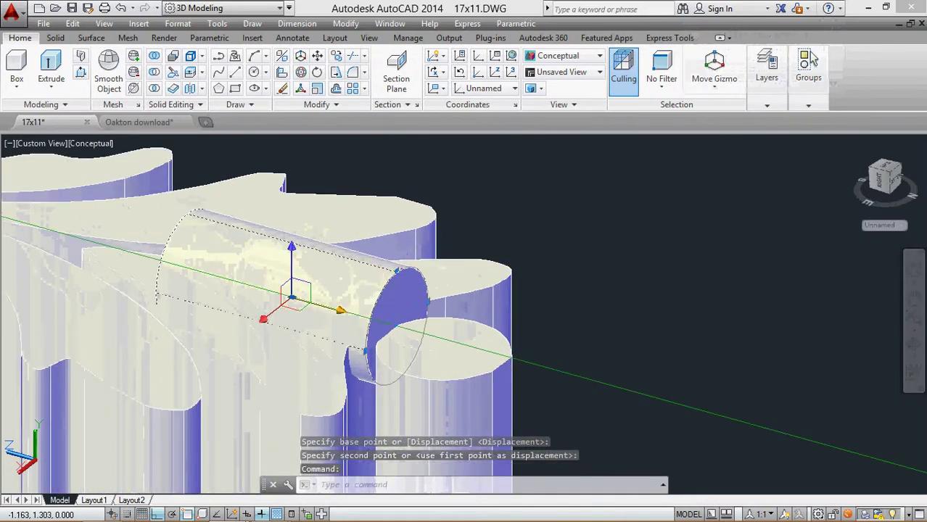
{"action": "left_click", "coordinate": [280, 323]}
{"action": "left_click", "coordinate": [343, 297]}
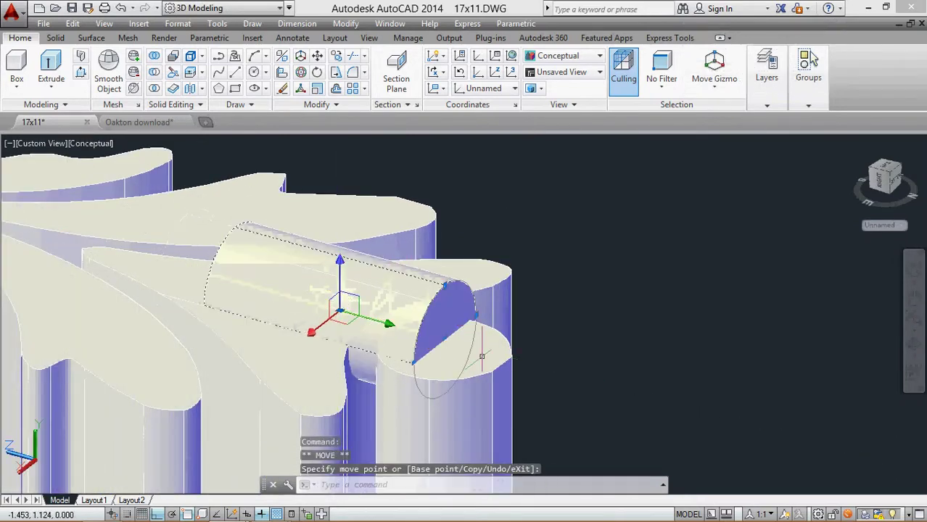
{"action": "middle_click_drag", "start_coordinate": [495, 377], "coordinate": [500, 348]}
{"action": "scroll", "coordinate": [459, 324], "scroll_direction": "down", "scroll_amount": 3}
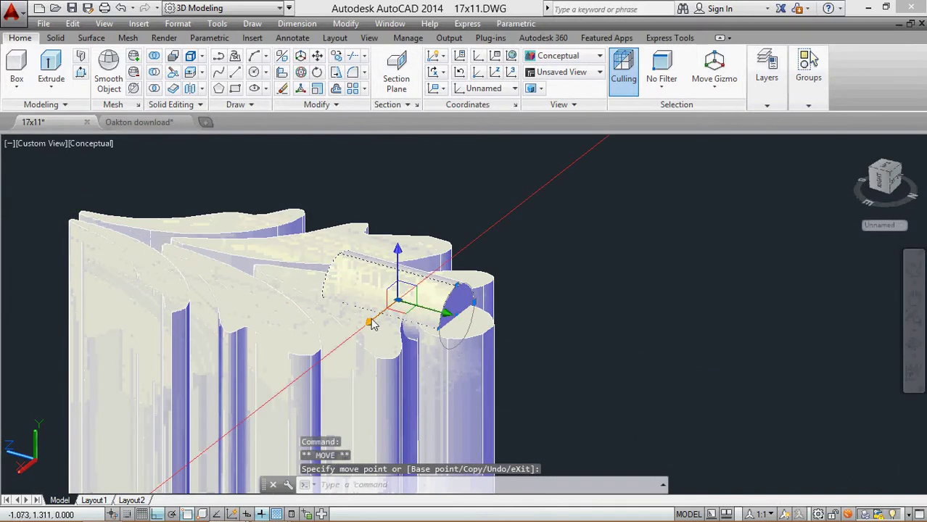
{"action": "left_click", "coordinate": [371, 322]}
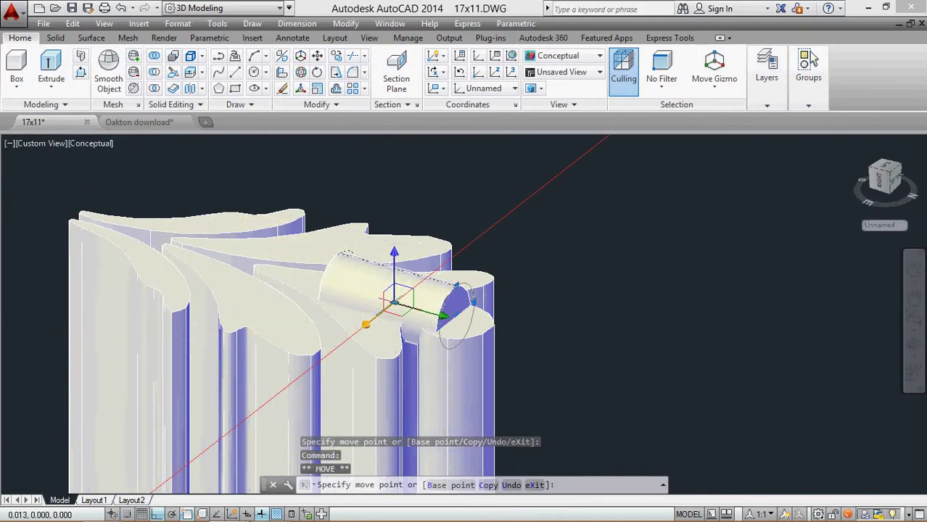
{"action": "left_click", "coordinate": [541, 315]}
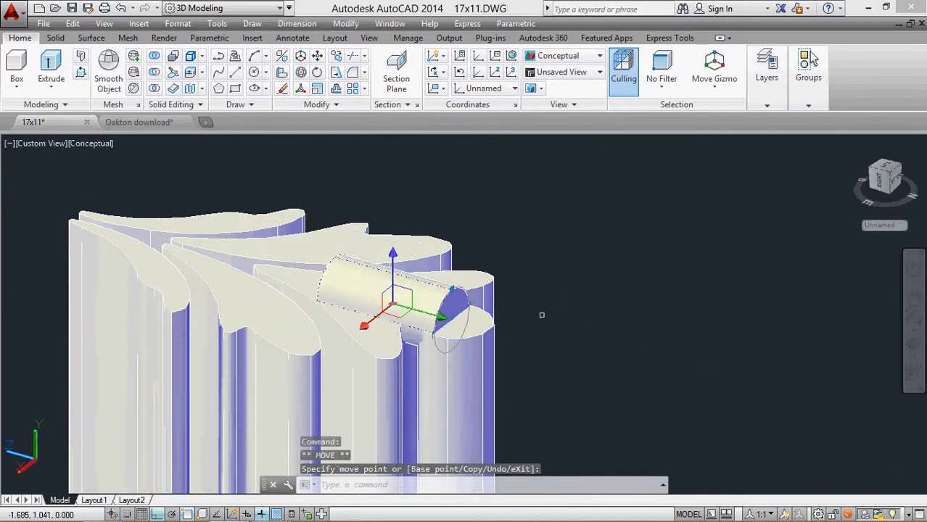
{"action": "key", "text": "Escape"}
{"action": "key", "text": "Escape"}
{"action": "mouse_move", "coordinate": [536, 325]}
{"action": "middle_mouse_down", "text": "shift"}
{"action": "mouse_move", "coordinate": [646, 365]}
{"action": "mouse_move", "coordinate": [636, 408]}
{"action": "mouse_move", "coordinate": [521, 325]}
{"action": "mouse_move", "coordinate": [481, 311]}
{"action": "mouse_move", "coordinate": [523, 319]}
{"action": "middle_mouse_up", "text": "shift"}
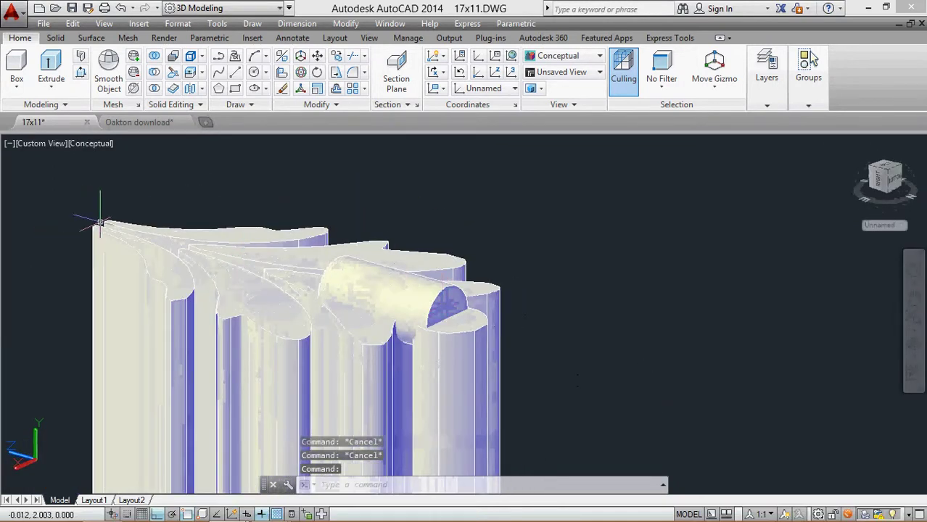
{"action": "middle_click_drag", "start_coordinate": [383, 289], "coordinate": [494, 319]}
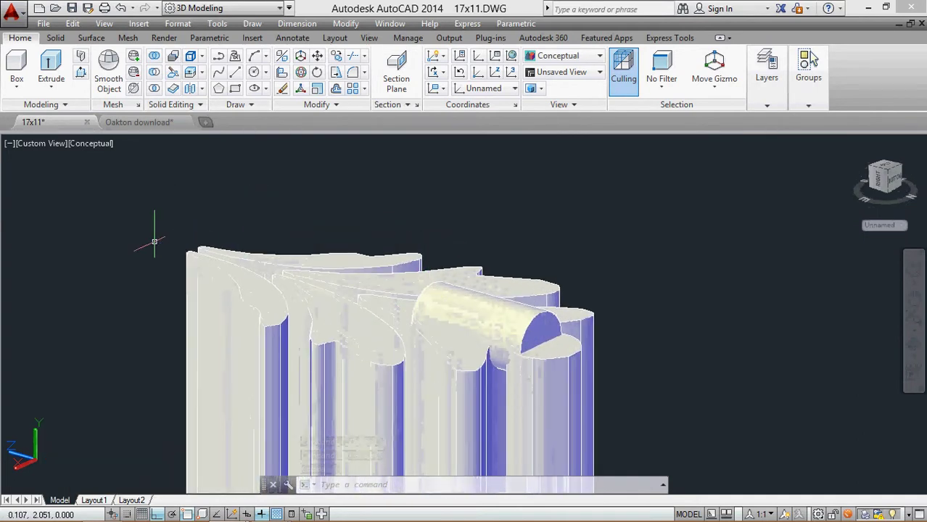
{"action": "middle_click_drag", "start_coordinate": [374, 329], "coordinate": [291, 281], "text": "shift"}
{"action": "scroll", "coordinate": [243, 217], "scroll_direction": "up", "scroll_amount": 3}
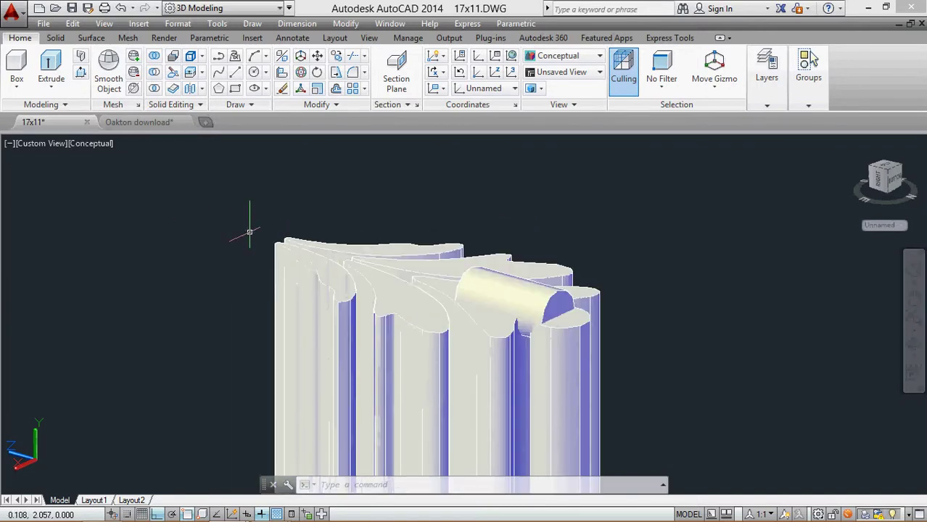
{"action": "middle_click_drag", "start_coordinate": [451, 306], "coordinate": [334, 280]}
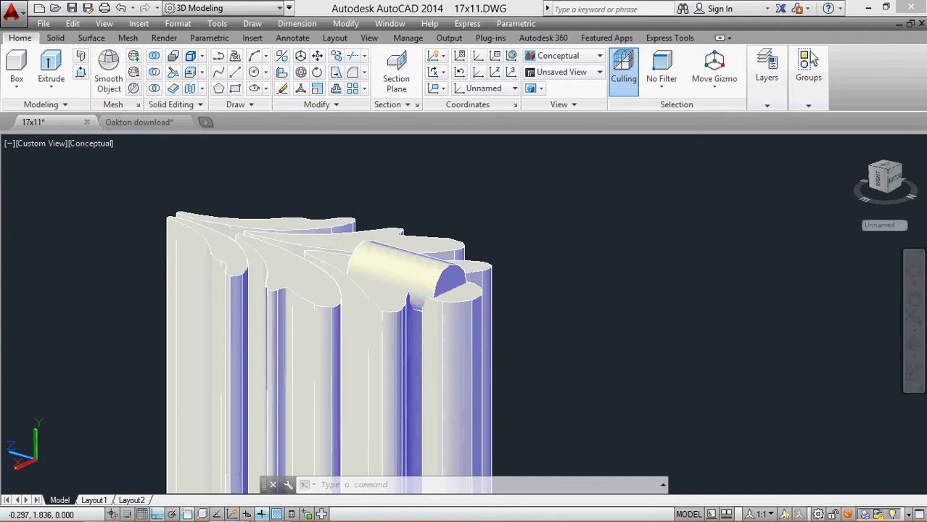
{"action": "middle_click_drag", "start_coordinate": [150, 228], "coordinate": [207, 199]}
{"action": "mouse_move", "coordinate": [239, 511]}
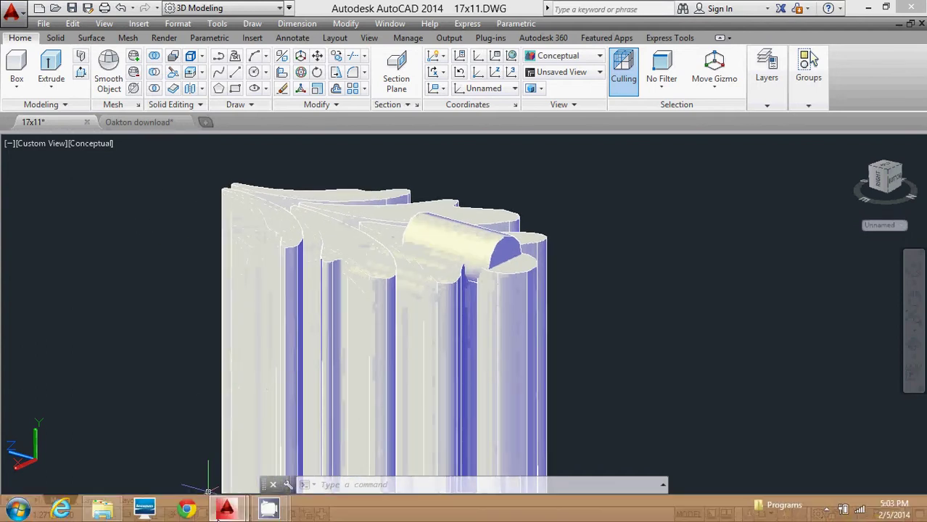
{"action": "left_click", "coordinate": [272, 511]}
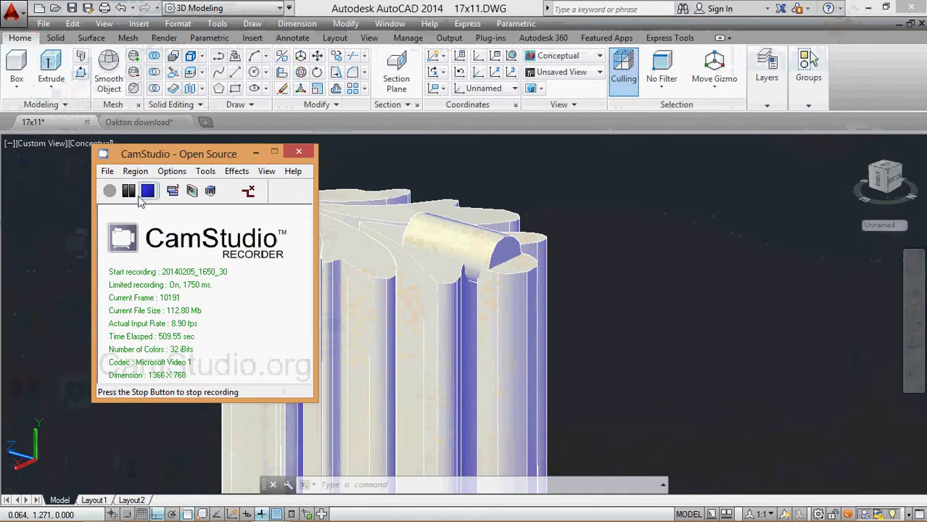
{"action": "left_click", "coordinate": [628, 200]}
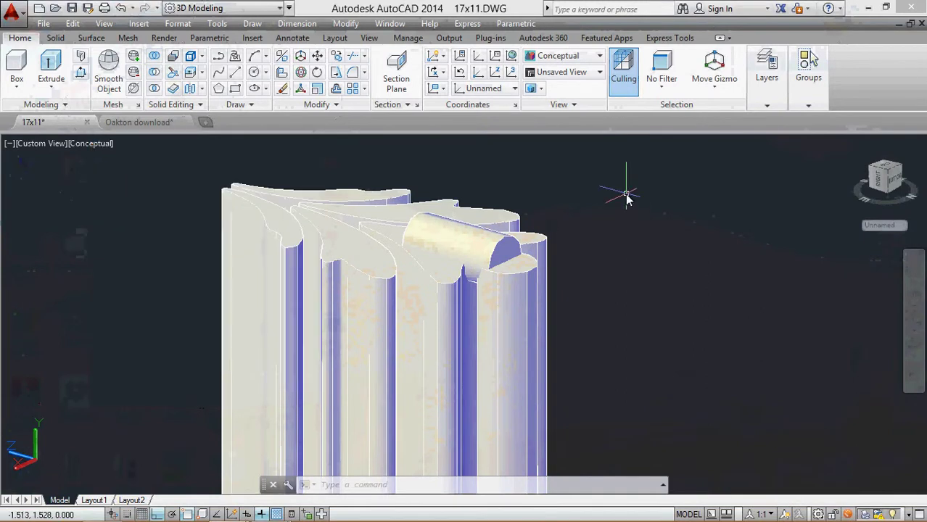
{"action": "middle_click_drag", "start_coordinate": [445, 224], "coordinate": [440, 263]}
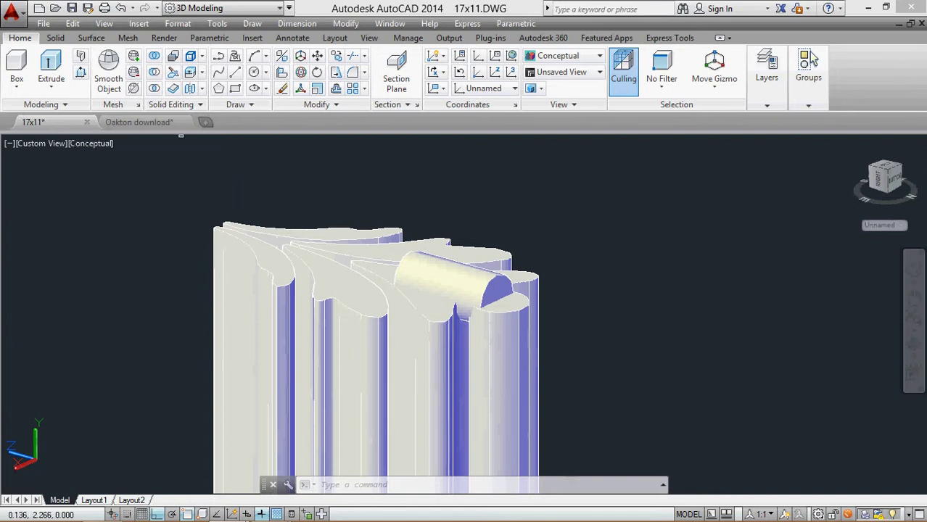
Step: Try to extrude the cylinder's end face past the emblem's pointed edge with Extrude Faces and a taper angle of 0
{"action": "left_click", "coordinate": [191, 75]}
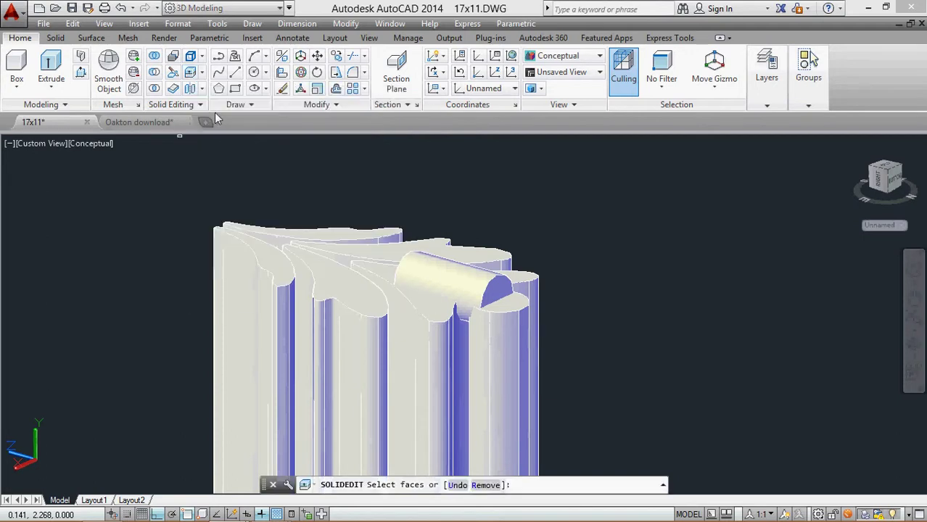
{"action": "middle_click_drag", "start_coordinate": [231, 180], "coordinate": [377, 166], "text": "shift"}
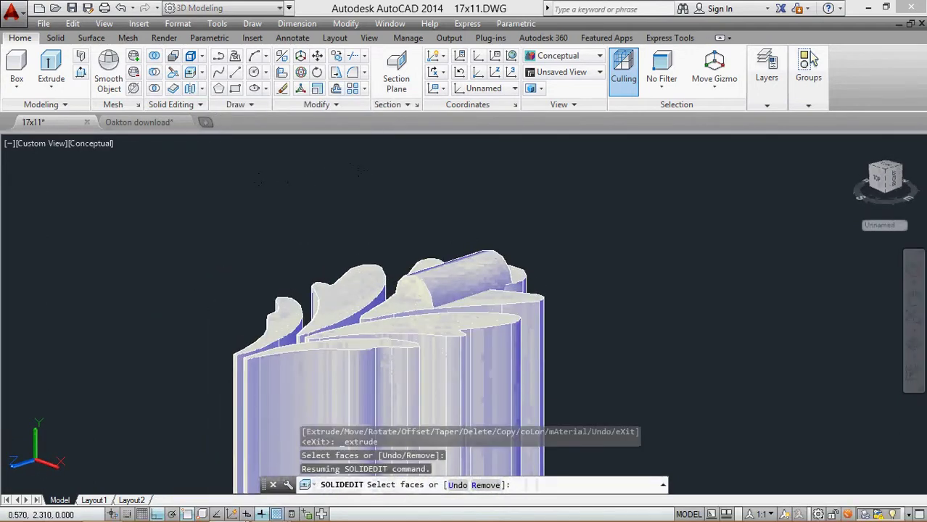
{"action": "left_click", "coordinate": [412, 290]}
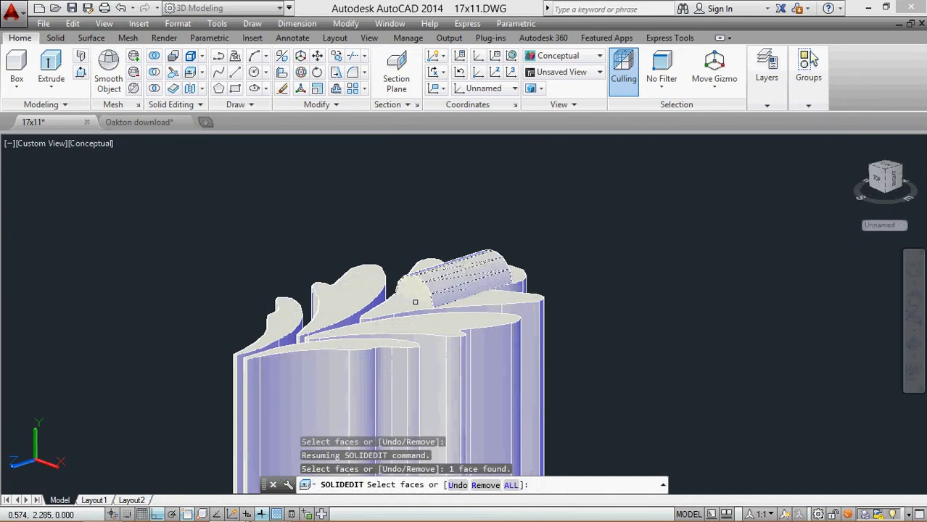
{"action": "key", "text": "Return"}
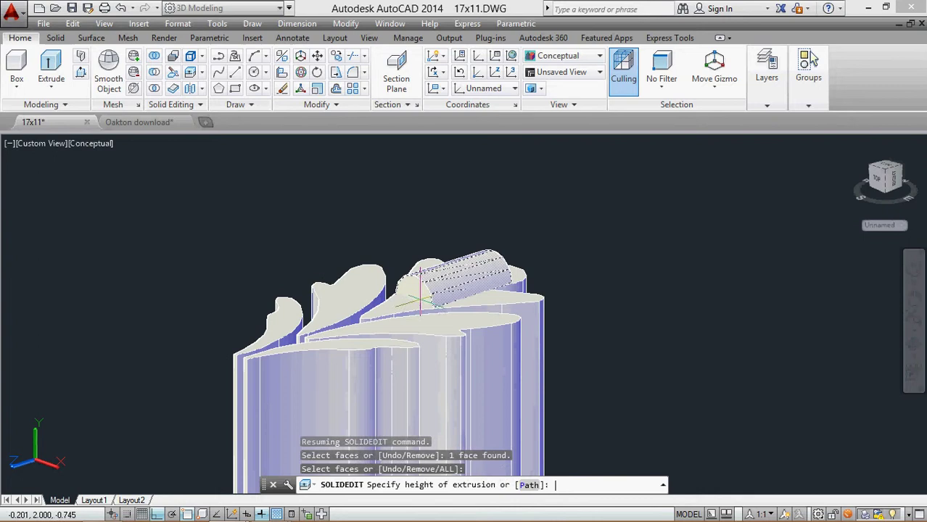
{"action": "left_click", "coordinate": [415, 301]}
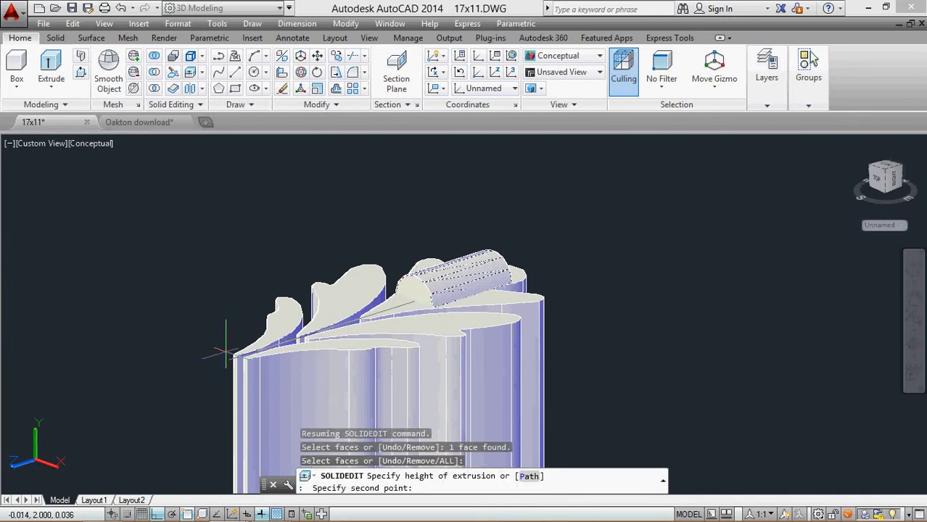
{"action": "left_click", "coordinate": [193, 363]}
{"action": "key", "text": "Return"}
{"action": "key", "text": "Return"}
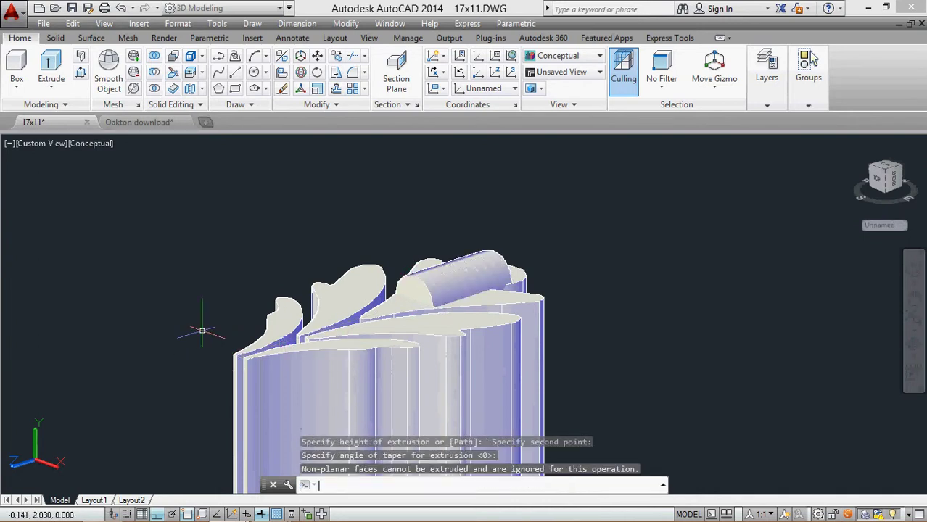
{"action": "key", "text": "Escape"}
{"action": "key", "text": "Escape"}
{"action": "key", "text": "Escape"}
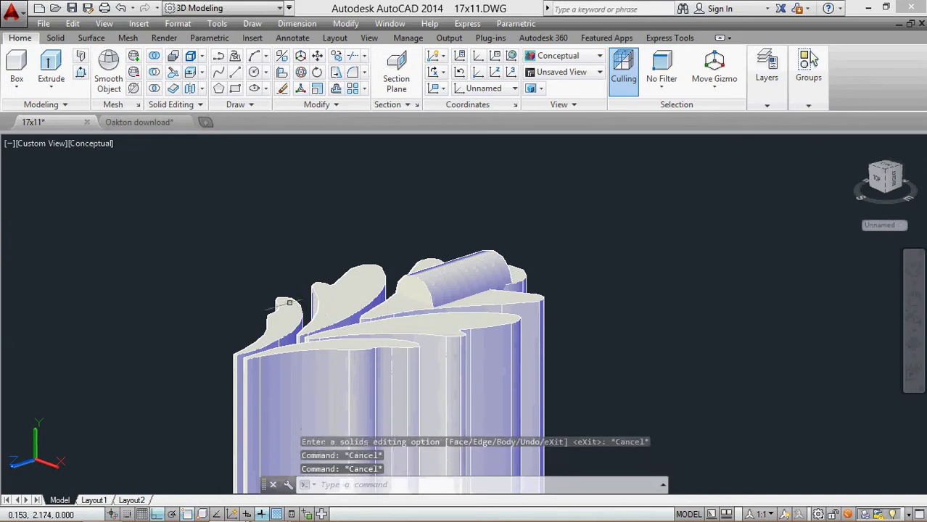
{"action": "middle_click_drag", "start_coordinate": [289, 301], "coordinate": [379, 228]}
{"action": "left_click", "coordinate": [194, 73]}
{"action": "key", "text": "Escape"}
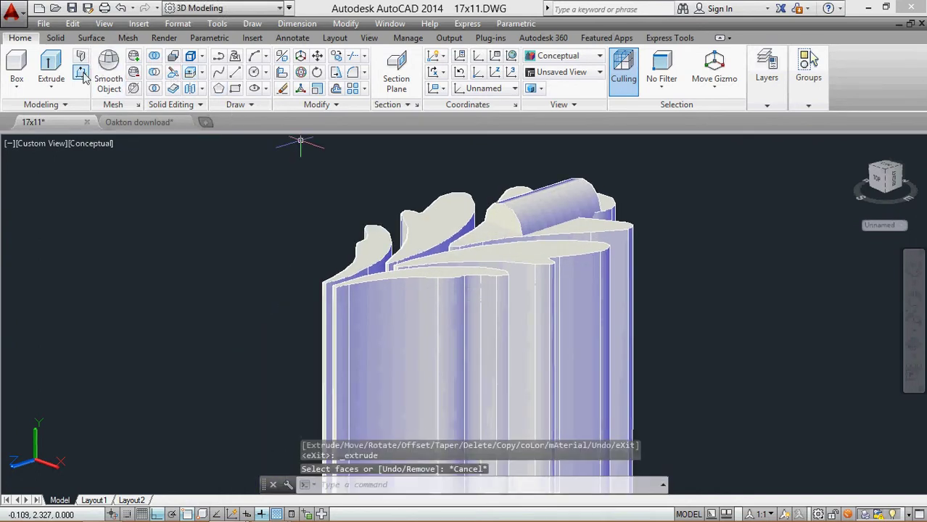
{"action": "left_click", "coordinate": [51, 86]}
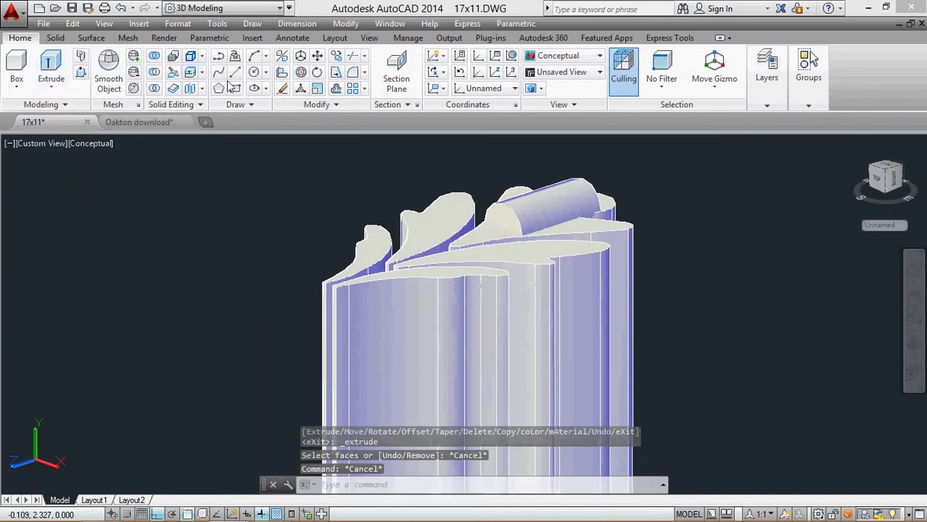
{"action": "left_click", "coordinate": [191, 73]}
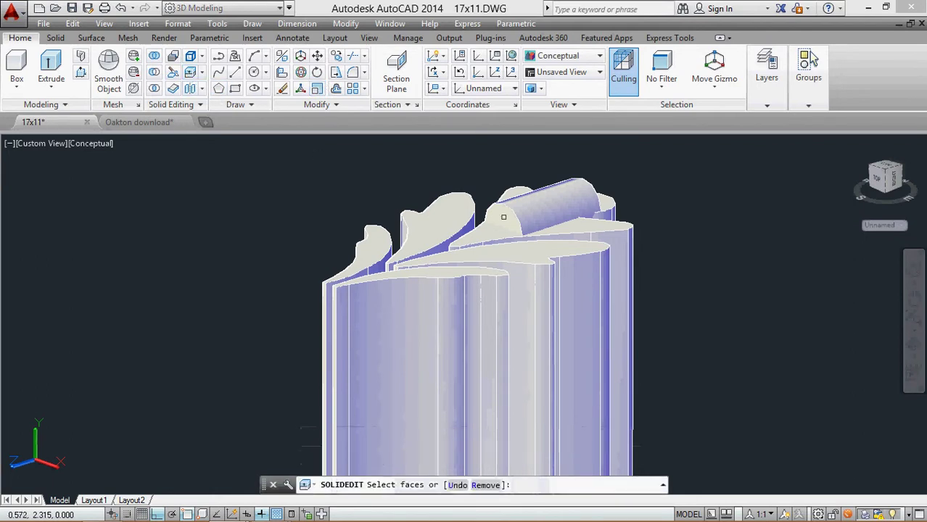
{"action": "key", "text": "Escape"}
{"action": "key", "text": "Escape"}
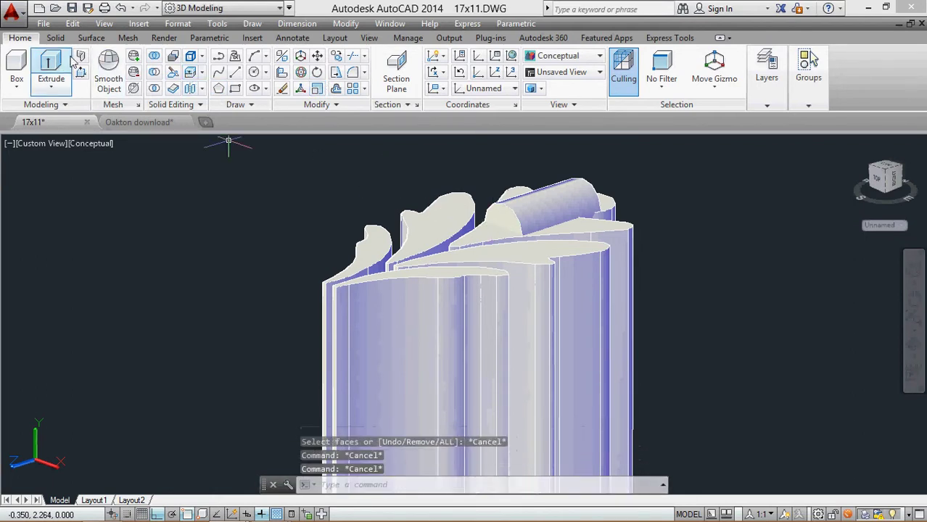
{"action": "left_click", "coordinate": [55, 38]}
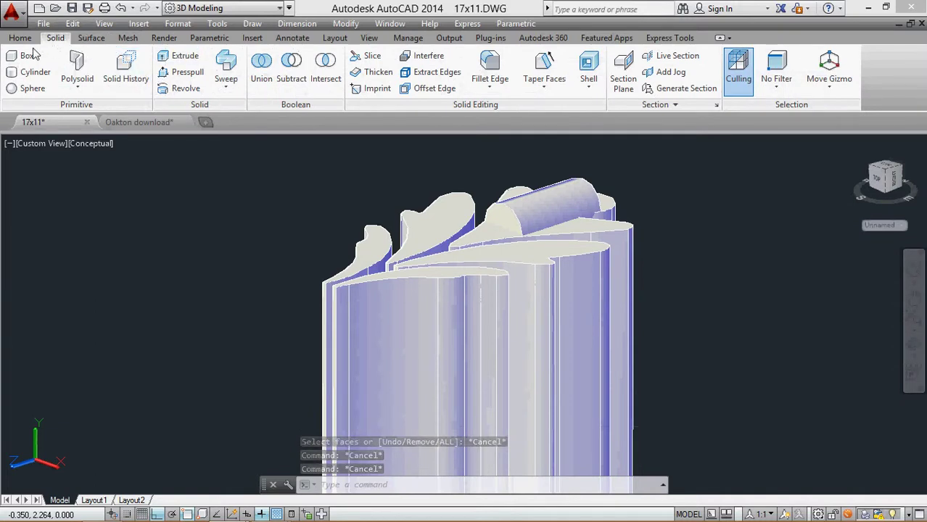
{"action": "left_click", "coordinate": [92, 37]}
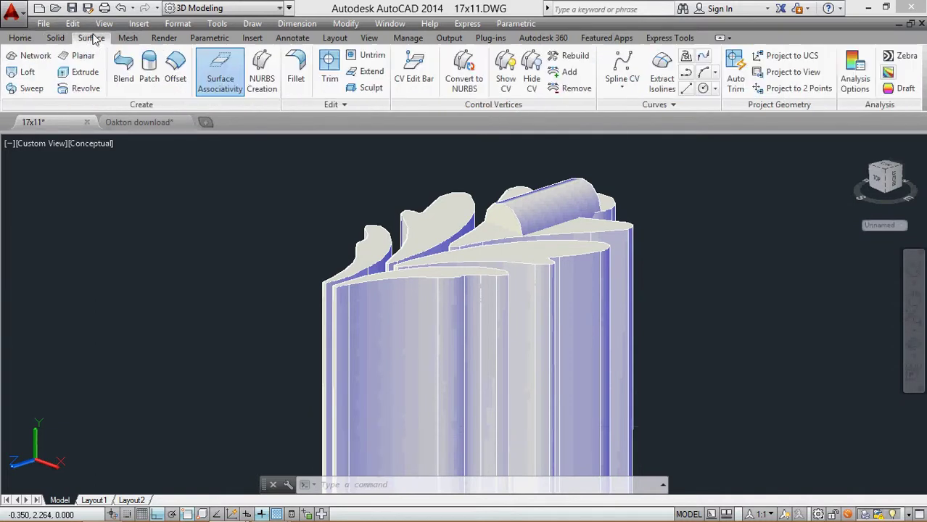
{"action": "left_click", "coordinate": [54, 39]}
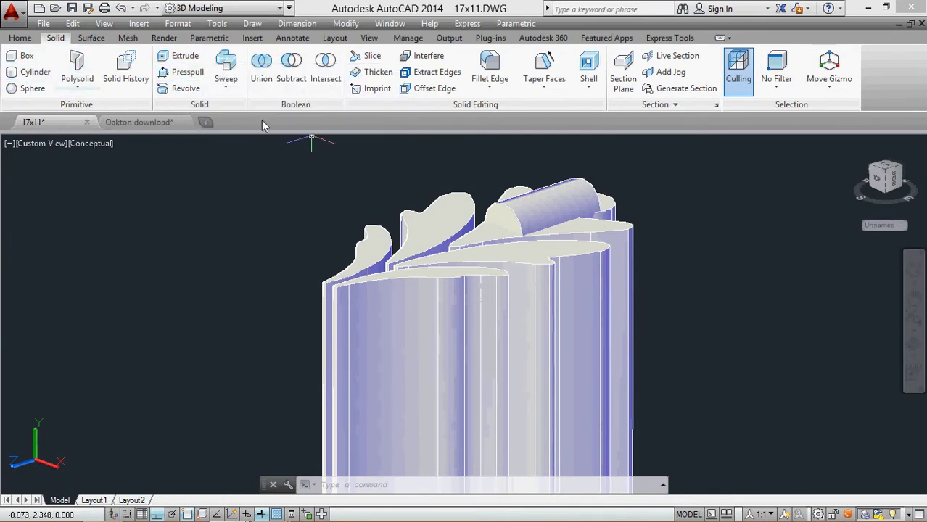
{"action": "left_click", "coordinate": [226, 92]}
{"action": "left_click", "coordinate": [228, 89]}
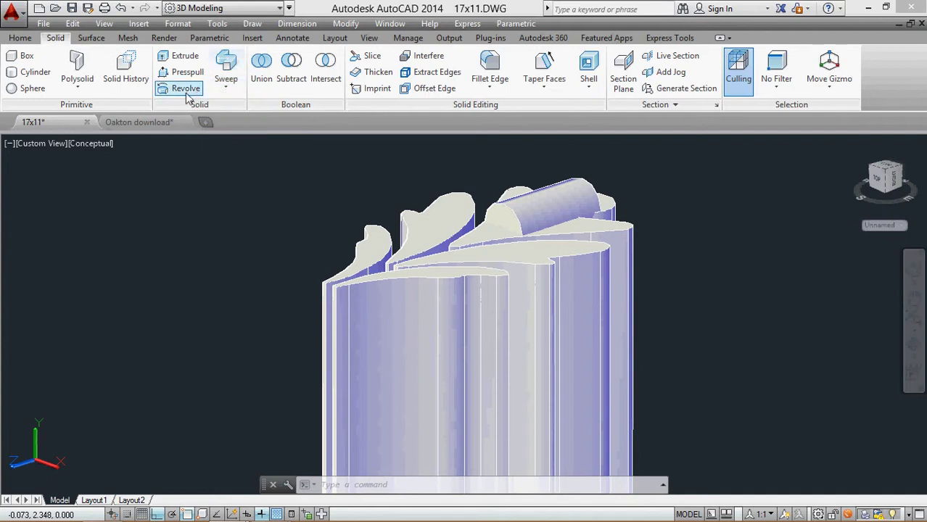
{"action": "left_click", "coordinate": [177, 58]}
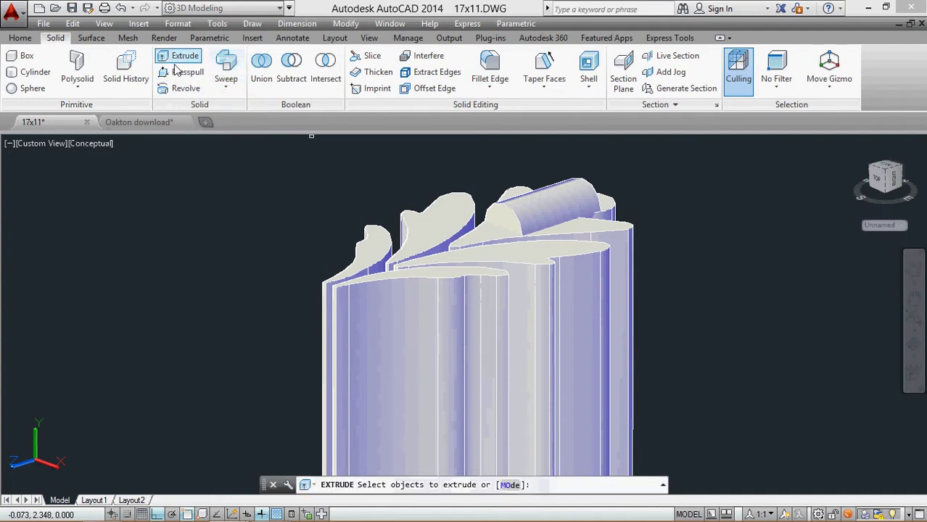
{"action": "left_click", "coordinate": [499, 220]}
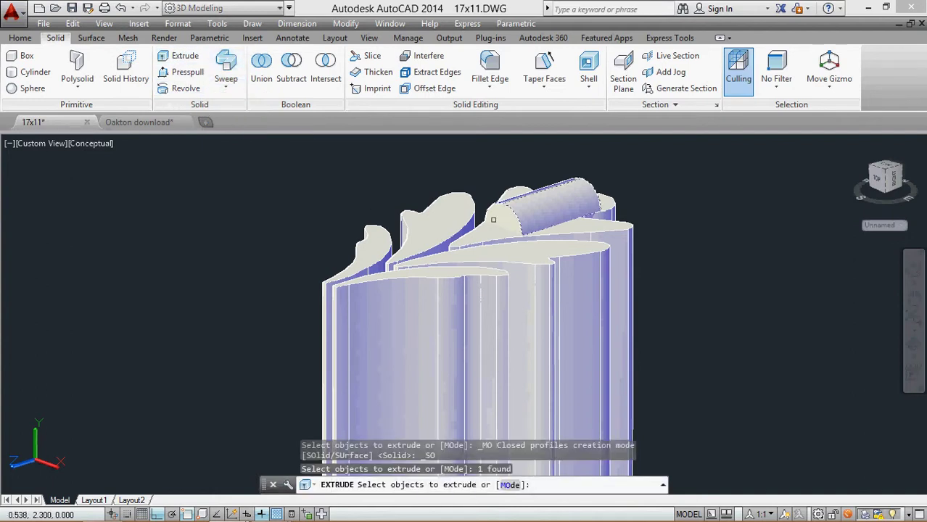
{"action": "middle_click_drag", "start_coordinate": [499, 220], "coordinate": [517, 198], "text": "shift"}
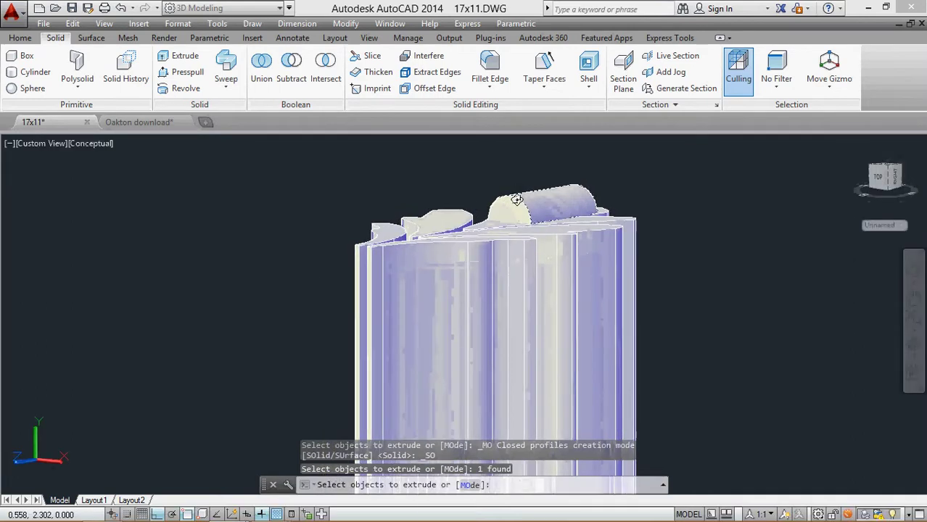
{"action": "scroll", "coordinate": [517, 198], "scroll_direction": "up", "scroll_amount": 3}
{"action": "key", "text": "Escape"}
{"action": "key", "text": "Escape"}
{"action": "key", "text": "Escape"}
{"action": "key", "text": "Escape"}
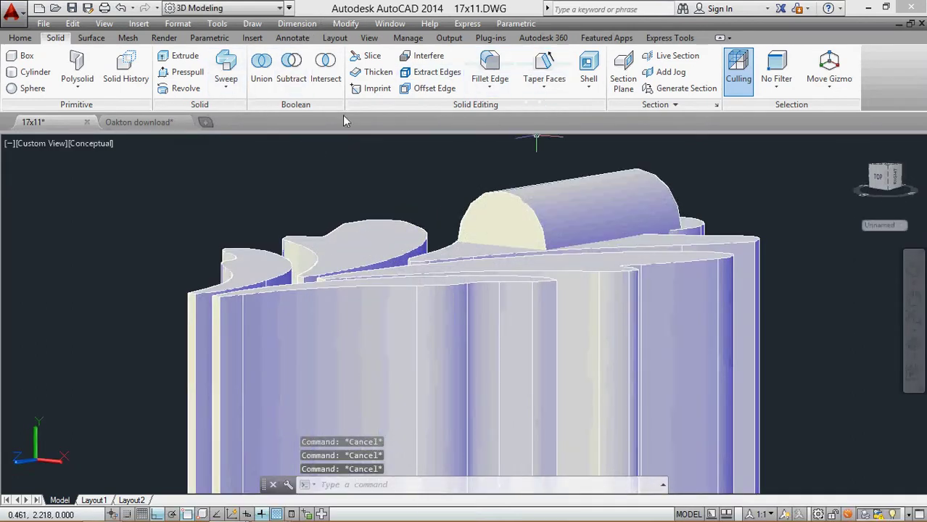
Step: Try to pick the small cylinder's end face for an Extrude Faces operation
{"action": "left_click", "coordinate": [21, 38]}
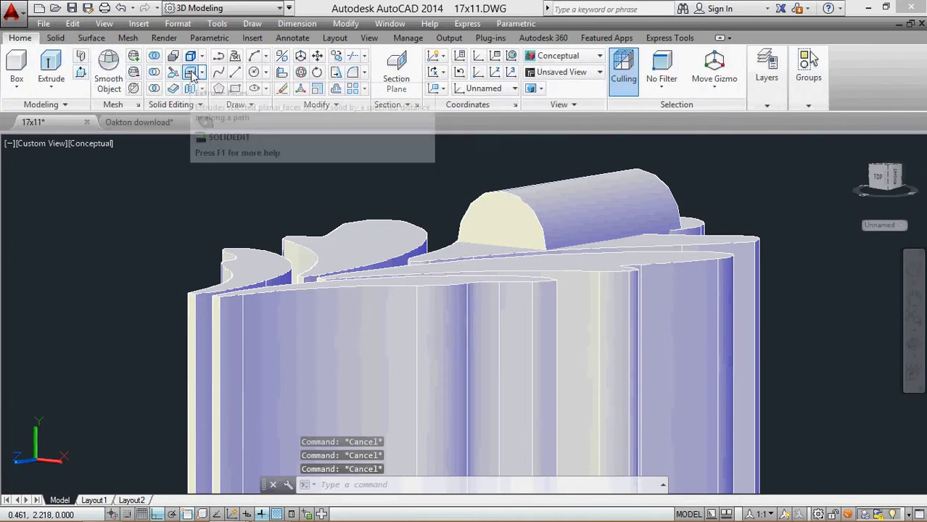
{"action": "left_click", "coordinate": [203, 73]}
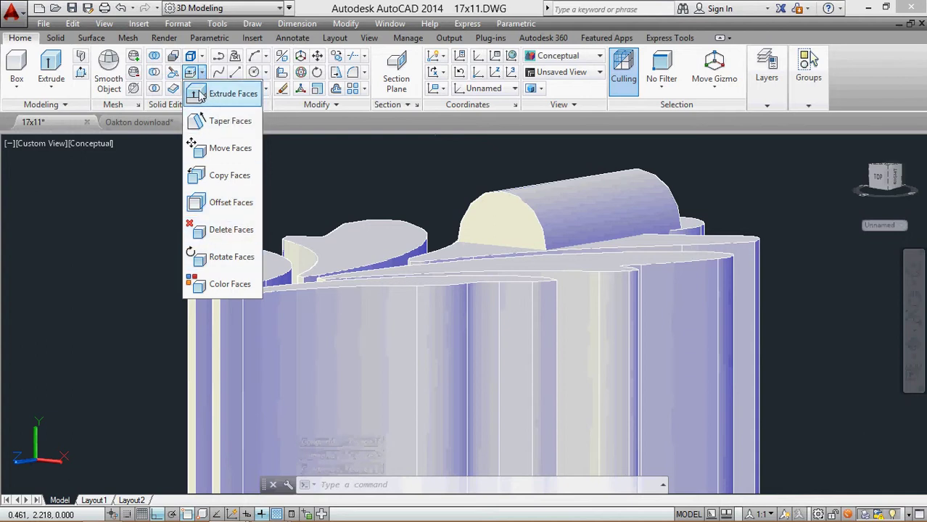
{"action": "left_click", "coordinate": [225, 94]}
{"action": "left_click", "coordinate": [497, 224]}
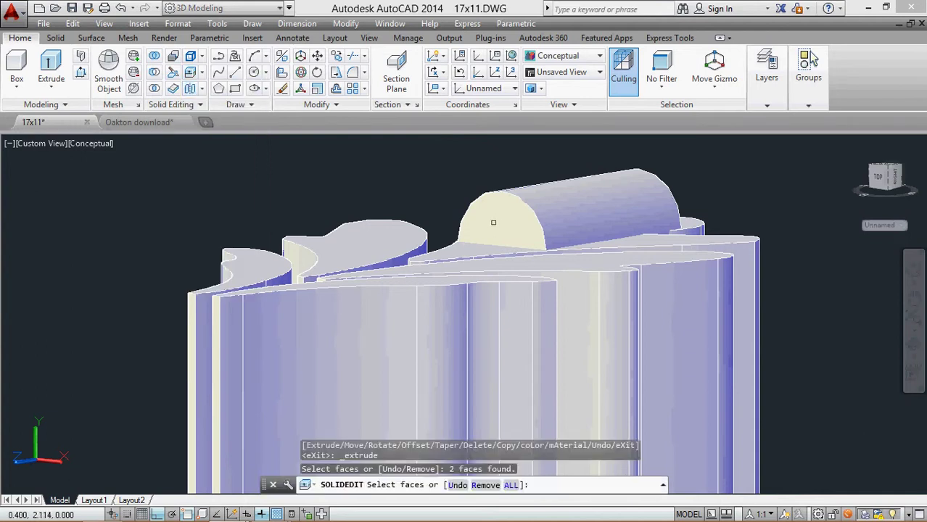
{"action": "middle_click_drag", "start_coordinate": [493, 222], "coordinate": [561, 228], "text": "shift"}
{"action": "key", "text": "Escape"}
{"action": "type", "text": "`"}
{"action": "key", "text": "Escape"}
{"action": "mouse_move", "coordinate": [235, 515]}
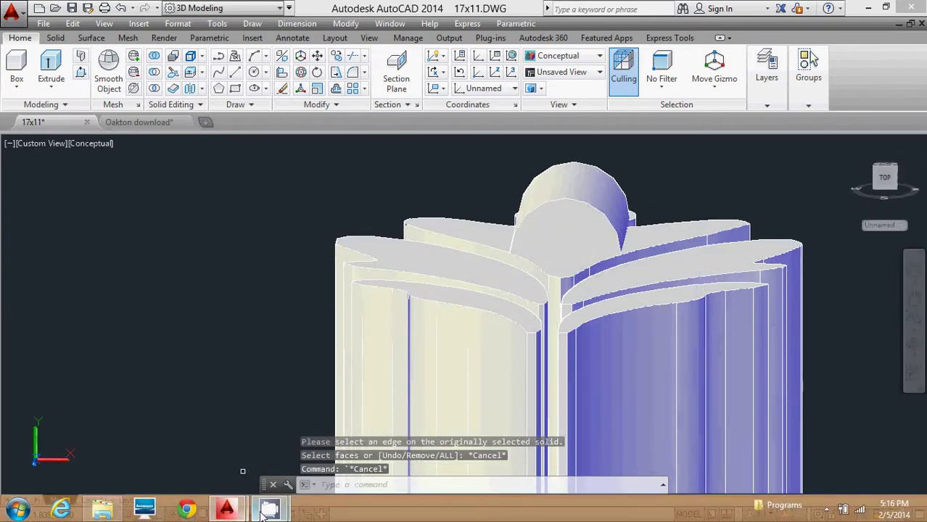
{"action": "mouse_move", "coordinate": [267, 512]}
{"action": "left_click", "coordinate": [196, 446]}
{"action": "left_click", "coordinate": [129, 191]}
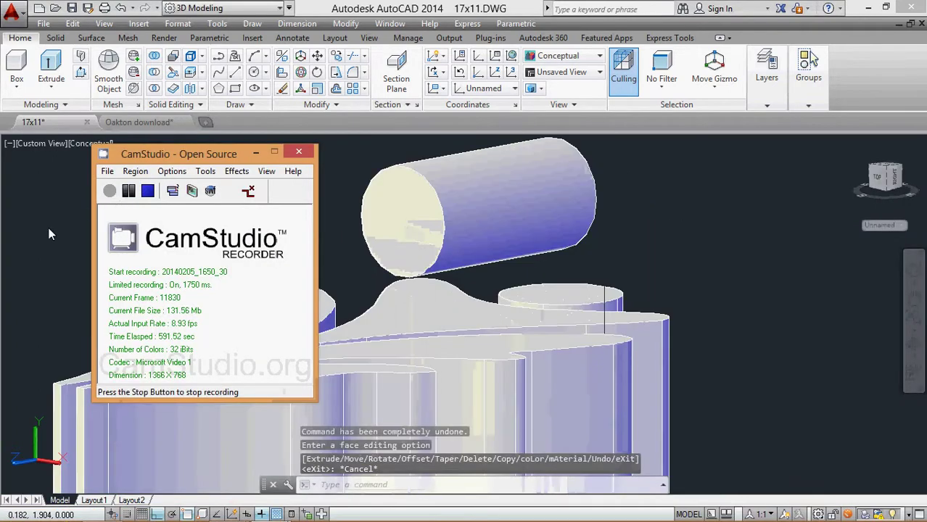
{"action": "left_click", "coordinate": [50, 233]}
{"action": "scroll", "coordinate": [187, 277], "scroll_direction": "down", "scroll_amount": 5}
{"action": "middle_click_drag", "start_coordinate": [191, 278], "coordinate": [306, 273]}
{"action": "scroll", "coordinate": [310, 274], "scroll_direction": "up", "scroll_amount": 2}
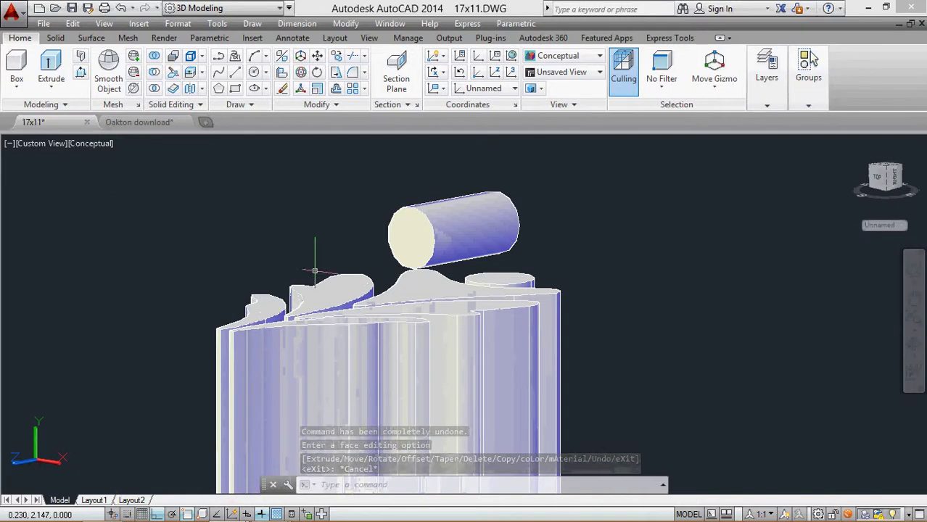
{"action": "mouse_move", "coordinate": [267, 512]}
{"action": "left_click", "coordinate": [197, 439]}
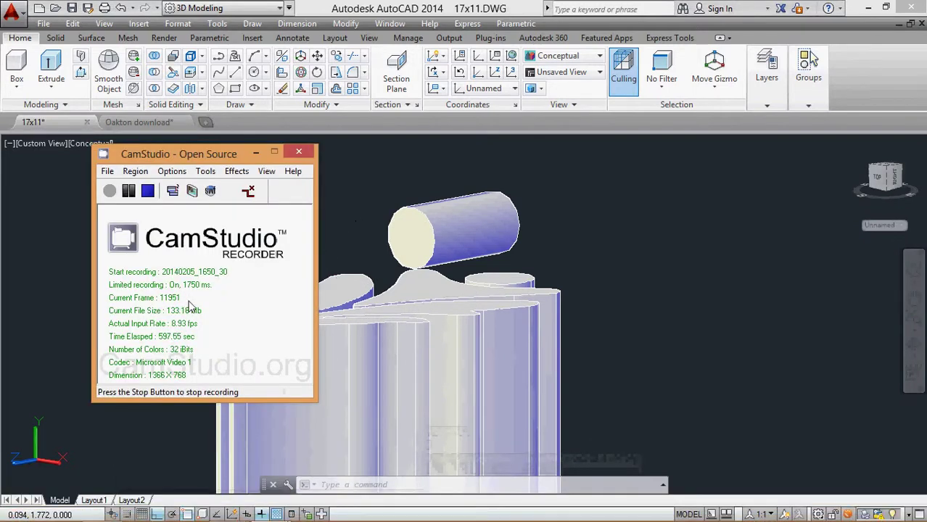
{"action": "left_click", "coordinate": [372, 240]}
{"action": "middle_click_drag", "start_coordinate": [363, 238], "coordinate": [363, 243]}
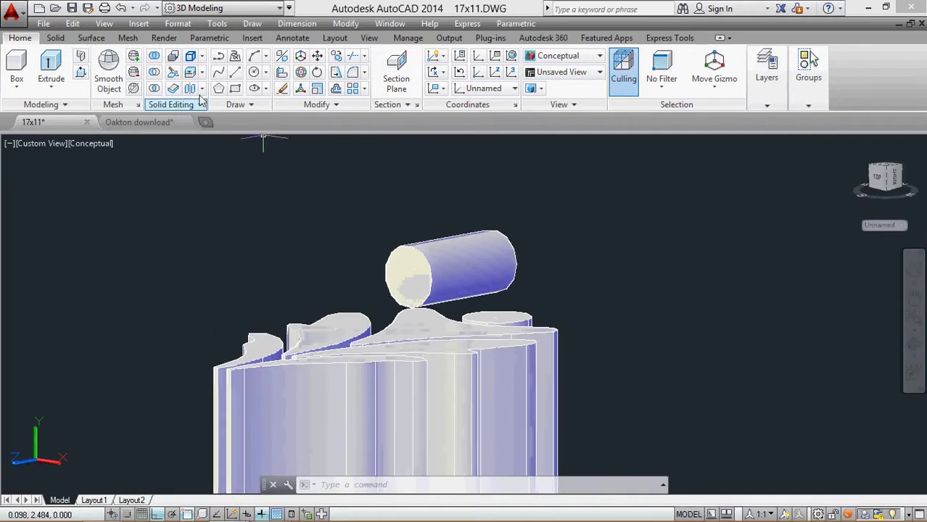
Step: Lengthen the small cylinder with Extrude Faces on its end face, picking the height from that face to the emblem's pointed tip and keeping the default taper
{"action": "left_click", "coordinate": [187, 77]}
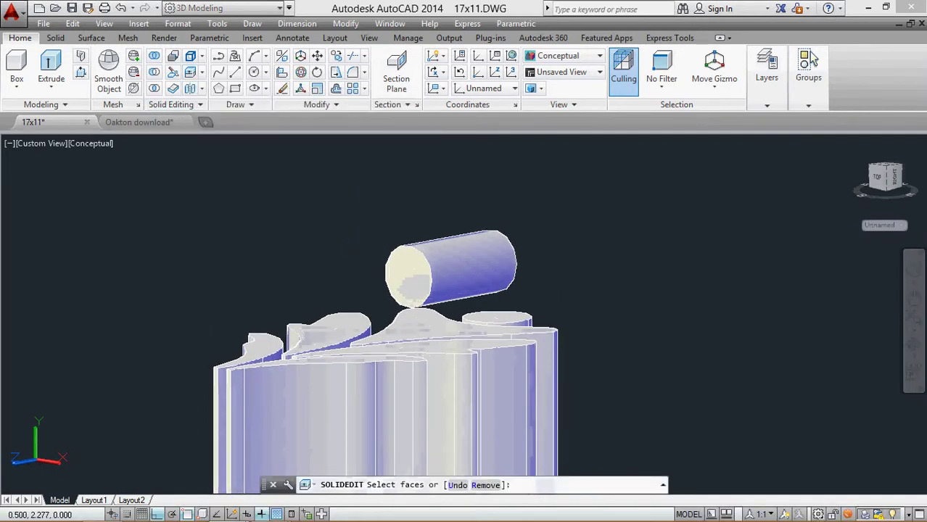
{"action": "left_click", "coordinate": [411, 263]}
{"action": "scroll", "coordinate": [333, 247], "scroll_direction": "up", "scroll_amount": 4}
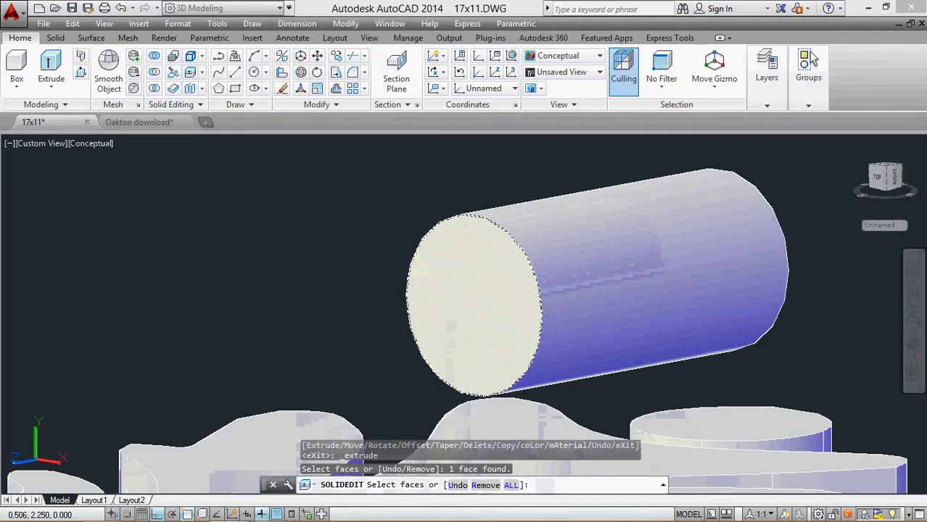
{"action": "scroll", "coordinate": [463, 299], "scroll_direction": "down", "scroll_amount": 3}
{"action": "key", "text": "Return"}
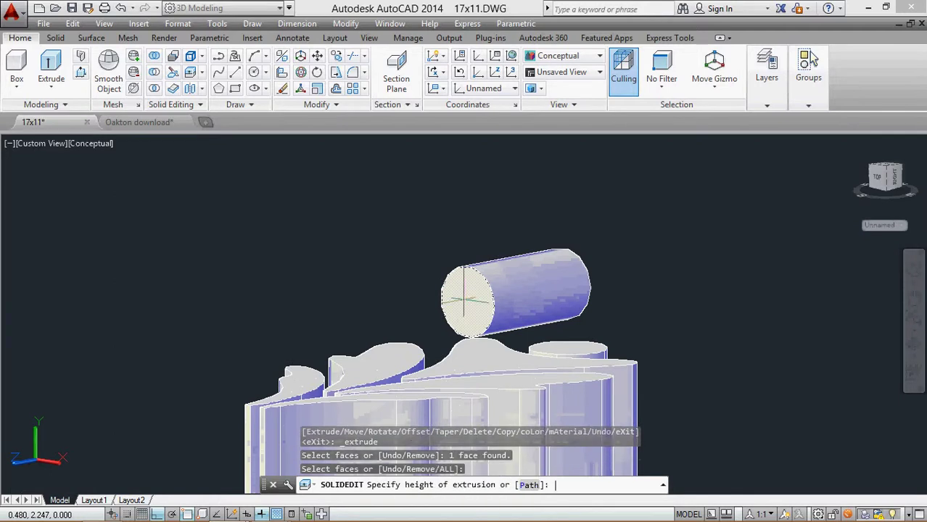
{"action": "scroll", "coordinate": [425, 284], "scroll_direction": "up", "scroll_amount": 3}
{"action": "middle_click_drag", "start_coordinate": [424, 283], "coordinate": [399, 349], "text": "shift"}
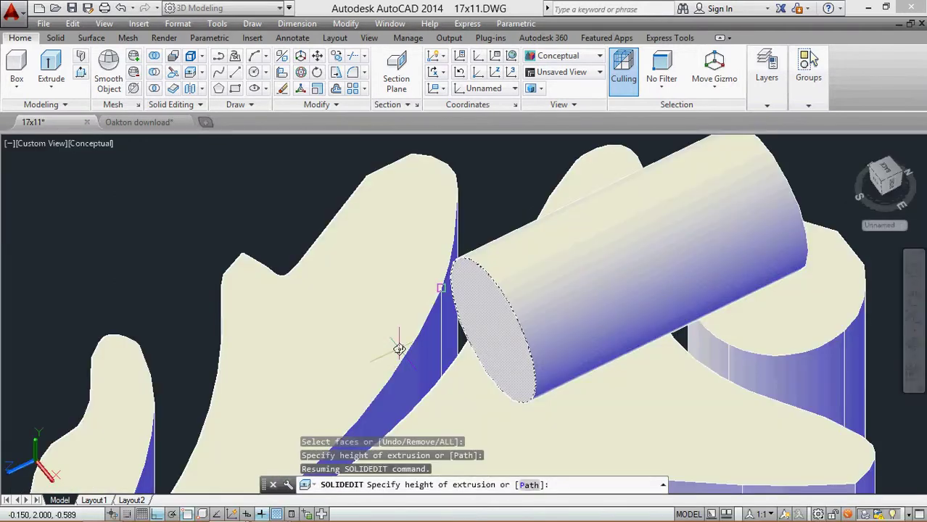
{"action": "scroll", "coordinate": [407, 346], "scroll_direction": "down", "scroll_amount": 5}
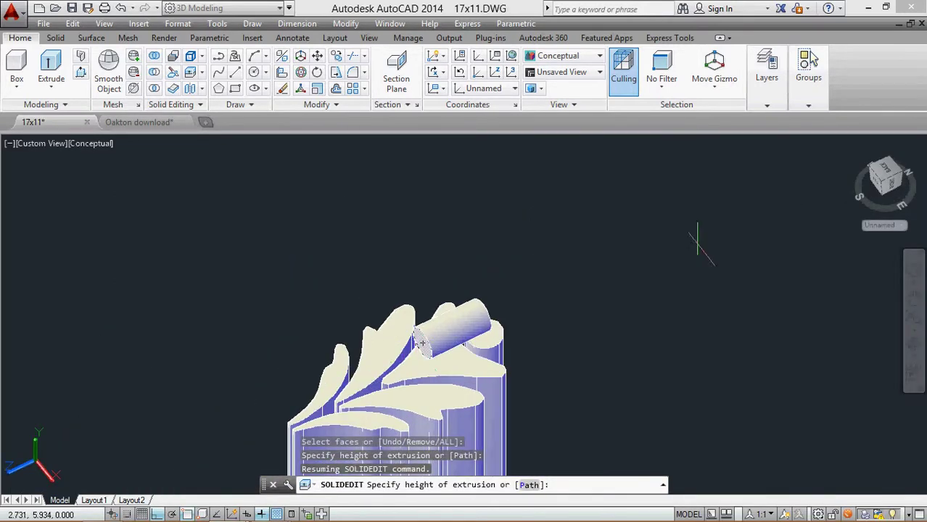
{"action": "left_click", "coordinate": [887, 171]}
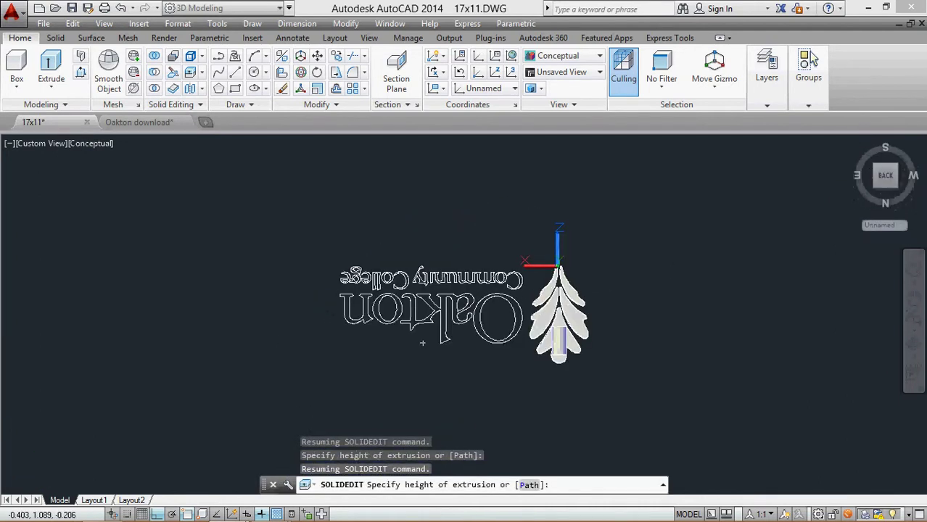
{"action": "scroll", "coordinate": [559, 325], "scroll_direction": "up", "scroll_amount": 5}
{"action": "left_click", "coordinate": [559, 326]}
{"action": "scroll", "coordinate": [551, 320], "scroll_direction": "down", "scroll_amount": 4}
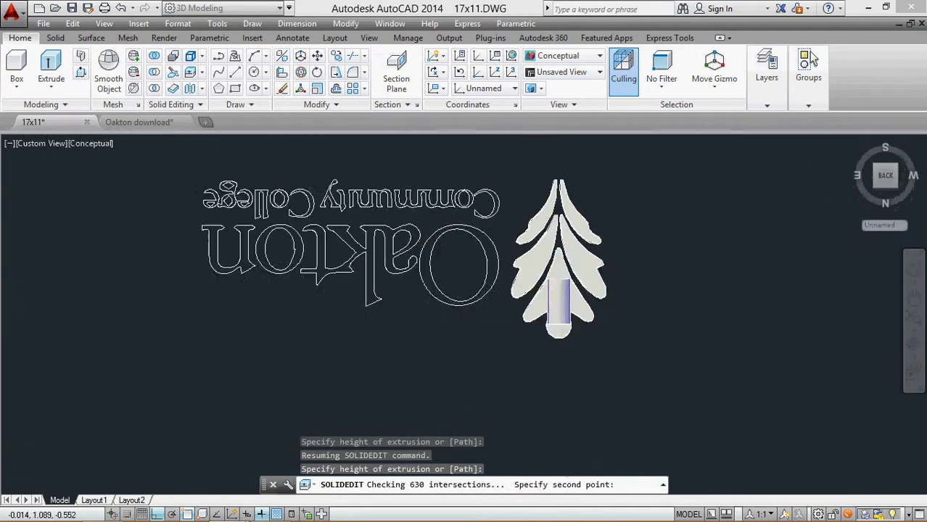
{"action": "scroll", "coordinate": [547, 316], "scroll_direction": "up", "scroll_amount": 1}
{"action": "scroll", "coordinate": [547, 316], "scroll_direction": "up", "scroll_amount": 4}
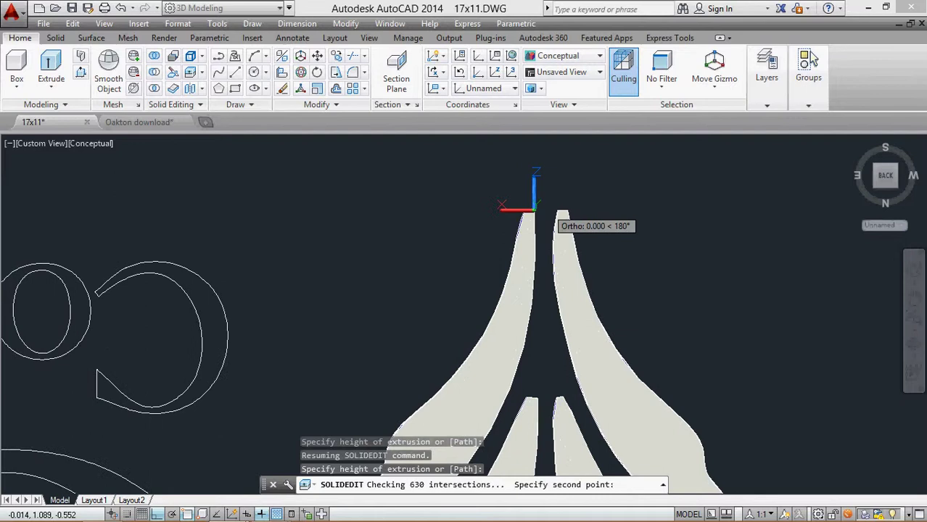
{"action": "left_click", "coordinate": [554, 210]}
{"action": "key", "text": "Return"}
{"action": "scroll", "coordinate": [573, 261], "scroll_direction": "down", "scroll_amount": 5}
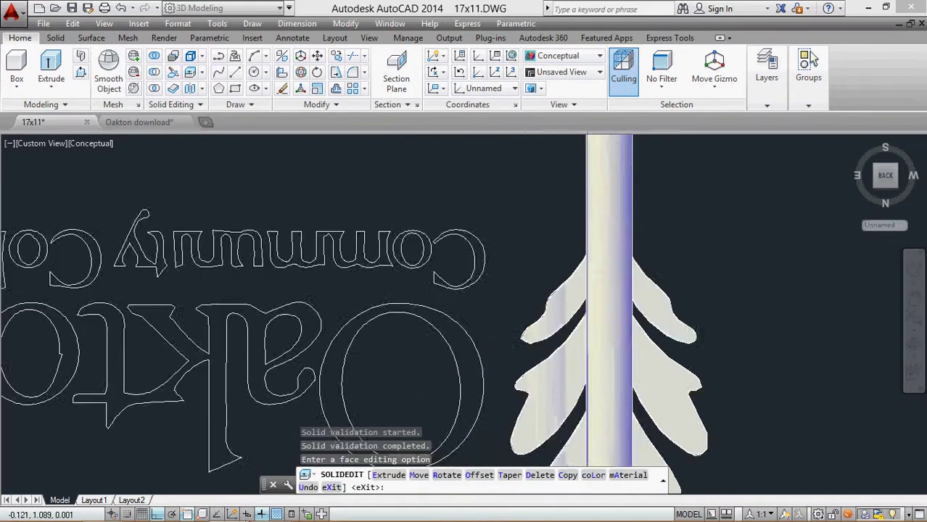
{"action": "middle_click_drag", "start_coordinate": [589, 306], "coordinate": [740, 259]}
{"action": "scroll", "coordinate": [457, 254], "scroll_direction": "up", "scroll_amount": 6}
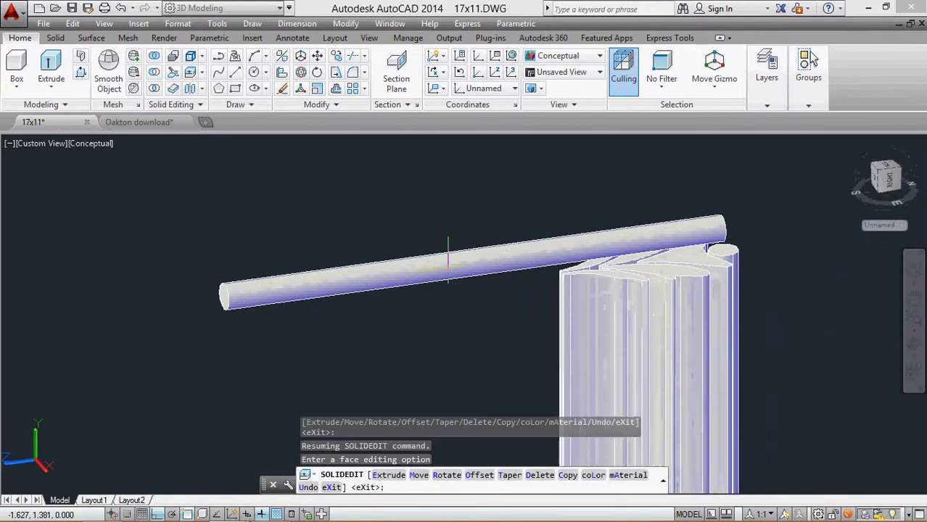
{"action": "key", "text": "Escape"}
{"action": "key", "text": "Escape"}
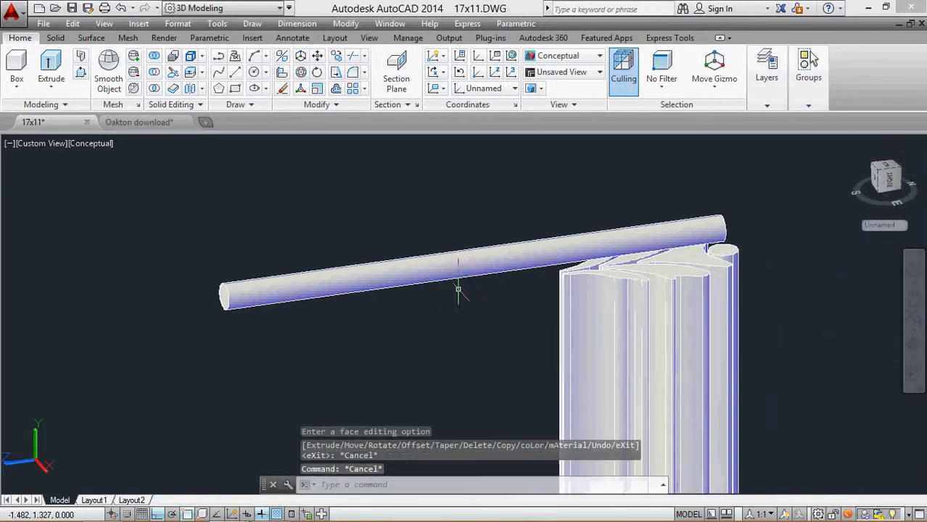
Step: Move the lengthened cylinder straight down about 0.25 so it cuts into the upper part of the emblem columns
{"action": "left_click_drag", "start_coordinate": [468, 246], "coordinate": [440, 326]}
{"action": "type", "text": "m"}
{"action": "key", "text": "Return"}
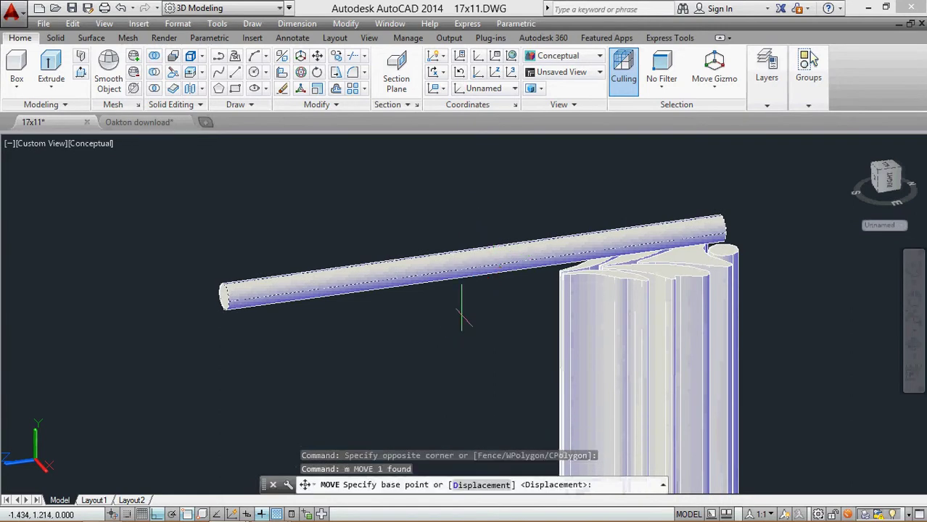
{"action": "left_click", "coordinate": [460, 310]}
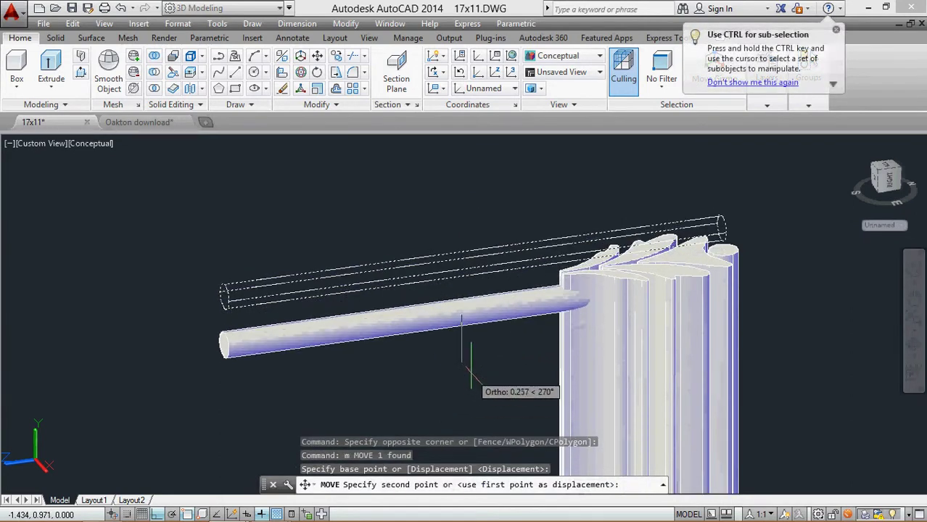
{"action": "key", "text": "Escape"}
{"action": "key", "text": "Escape"}
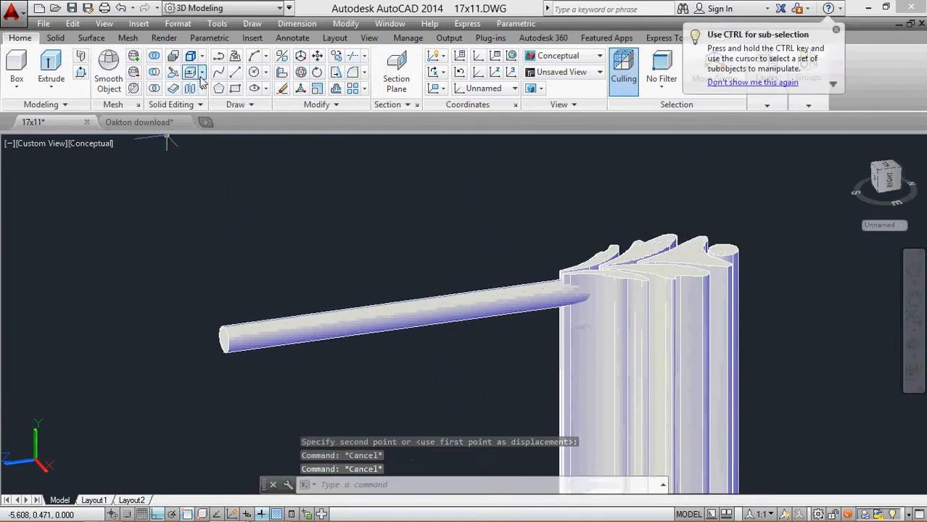
Step: Try to extrude the long cylinder's free end face by a picked distance with taper angle 0, and undo it
{"action": "left_click", "coordinate": [197, 75]}
{"action": "left_click", "coordinate": [212, 337]}
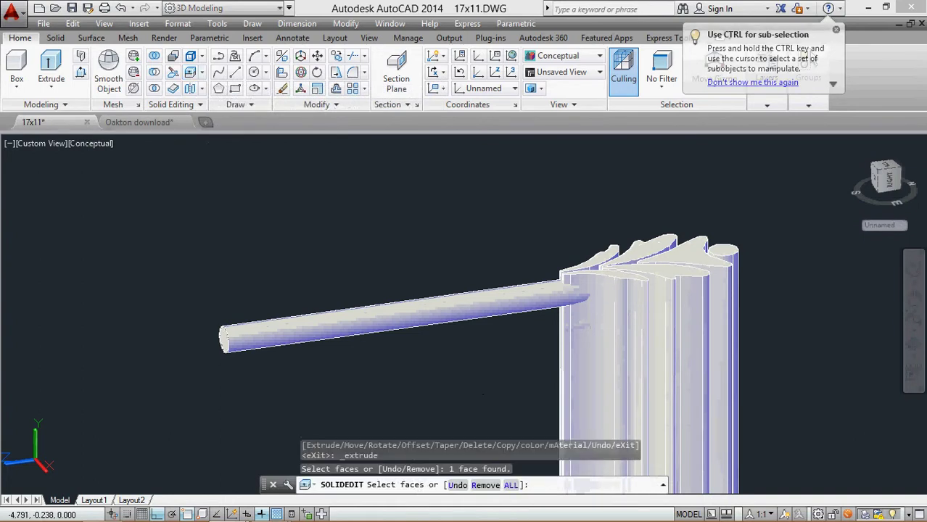
{"action": "key", "text": "Return"}
{"action": "left_click", "coordinate": [229, 339]}
{"action": "left_click", "coordinate": [486, 376]}
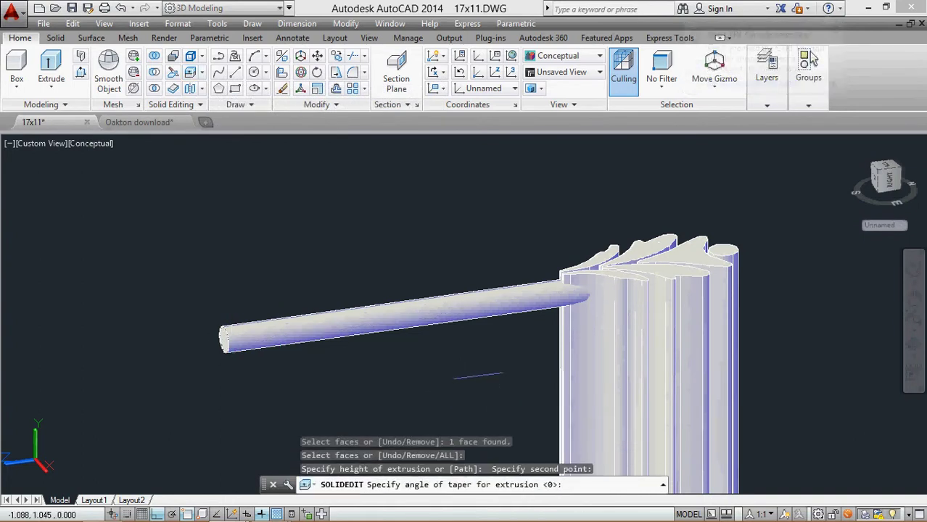
{"action": "key", "text": "Return"}
{"action": "type", "text": "u"}
{"action": "key", "text": "Return"}
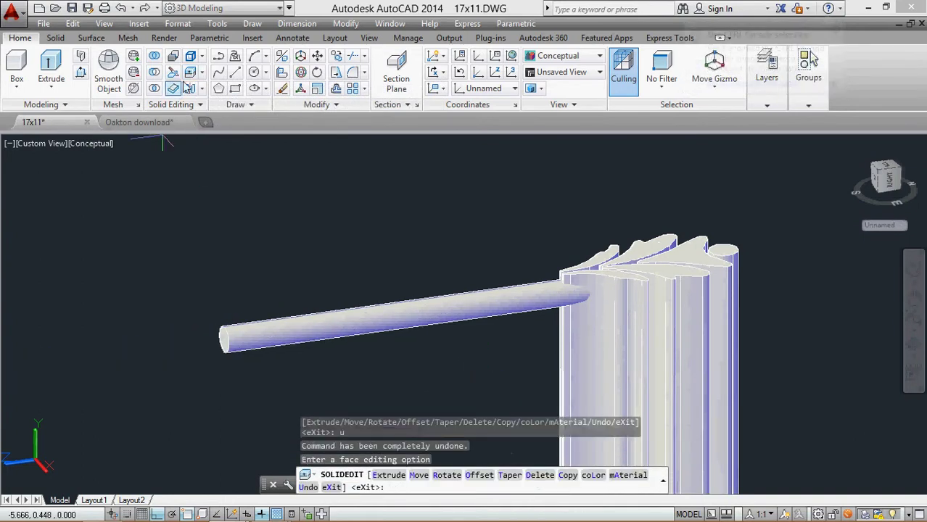
{"action": "left_click", "coordinate": [204, 74]}
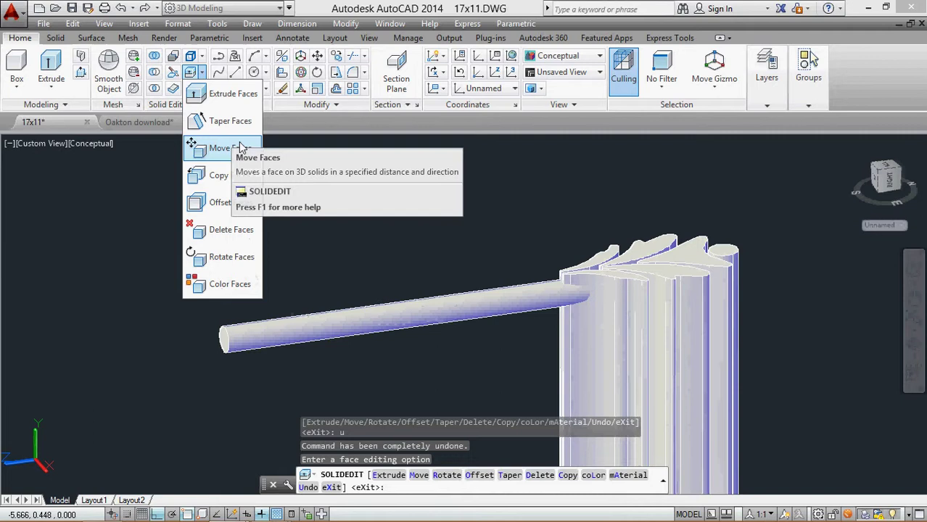
{"action": "key", "text": "Escape"}
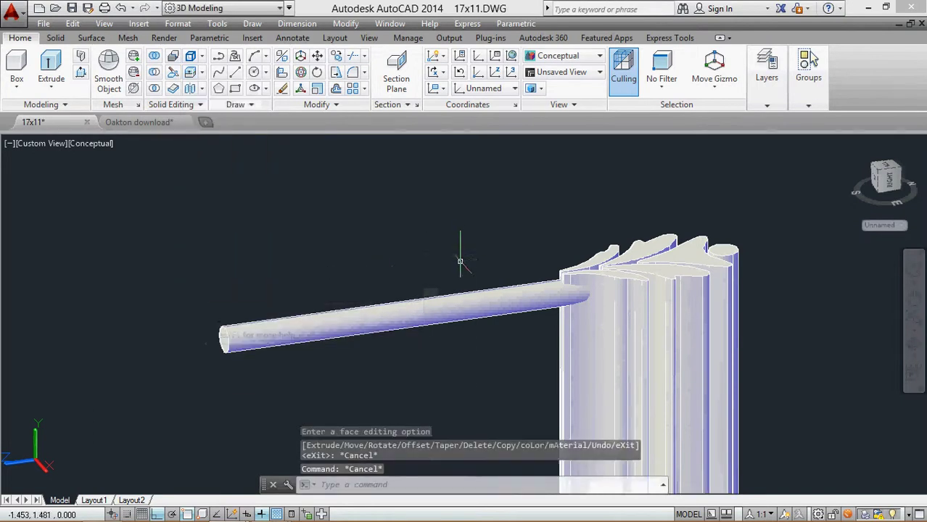
Step: Examine where the long cylinder runs into the emblem's pointed tip
{"action": "middle_click_drag", "start_coordinate": [324, 250], "coordinate": [224, 190]}
{"action": "scroll", "coordinate": [120, 182], "scroll_direction": "down", "scroll_amount": 1}
{"action": "middle_click_drag", "start_coordinate": [307, 218], "coordinate": [230, 267]}
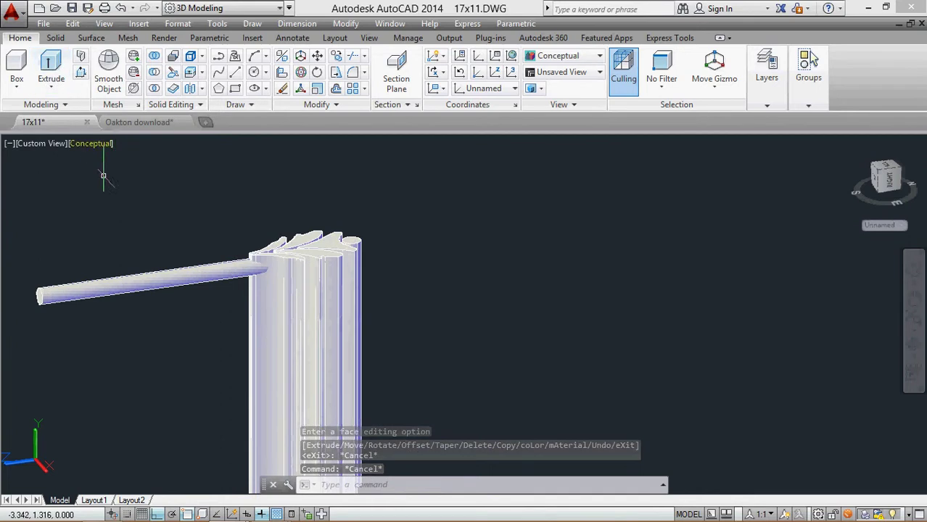
{"action": "middle_click_drag", "start_coordinate": [211, 193], "coordinate": [193, 222]}
{"action": "middle_click_drag", "start_coordinate": [254, 295], "coordinate": [434, 274]}
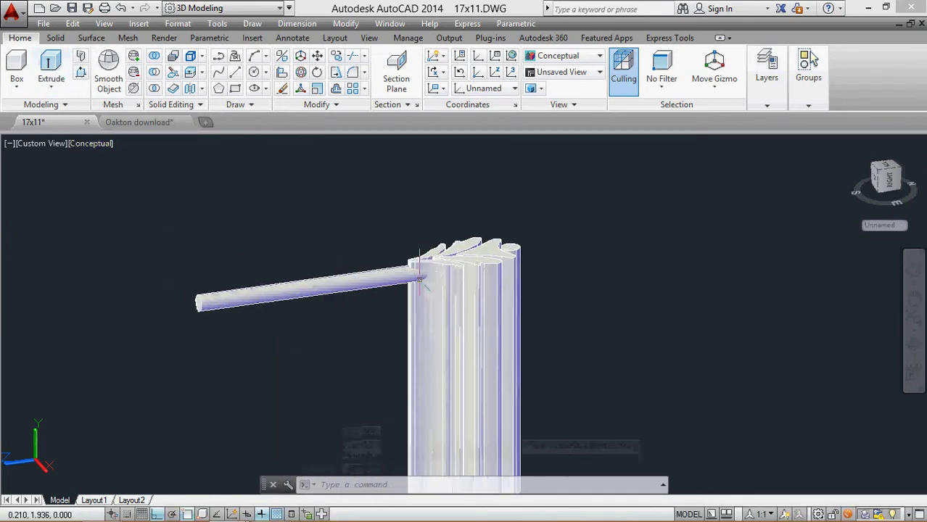
{"action": "scroll", "coordinate": [389, 286], "scroll_direction": "up", "scroll_amount": 3}
{"action": "scroll", "coordinate": [302, 290], "scroll_direction": "down", "scroll_amount": 4}
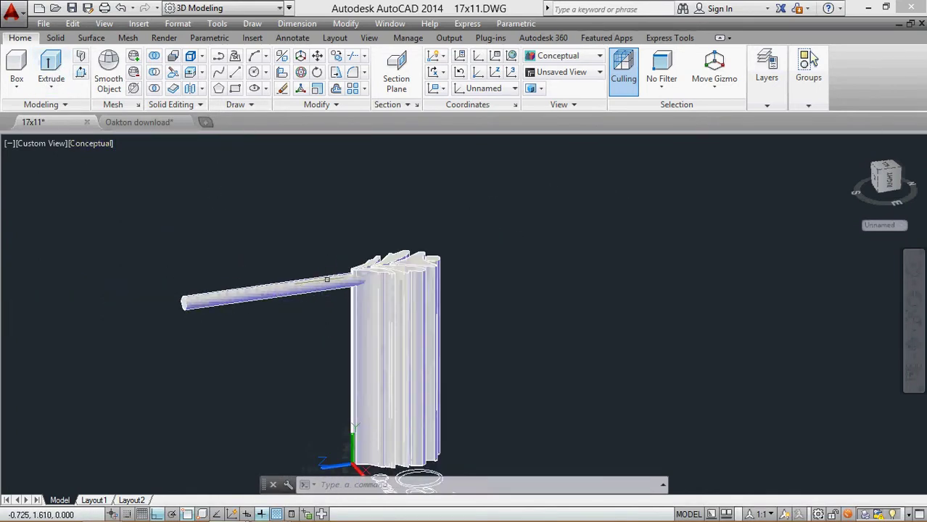
{"action": "scroll", "coordinate": [326, 280], "scroll_direction": "up", "scroll_amount": 5}
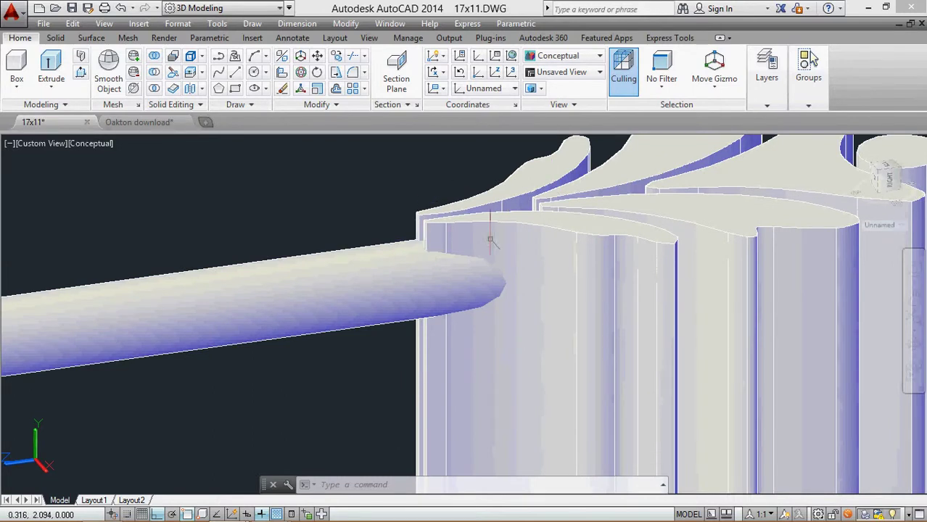
{"action": "scroll", "coordinate": [413, 202], "scroll_direction": "up", "scroll_amount": 2}
{"action": "middle_click_drag", "start_coordinate": [408, 200], "coordinate": [276, 208]}
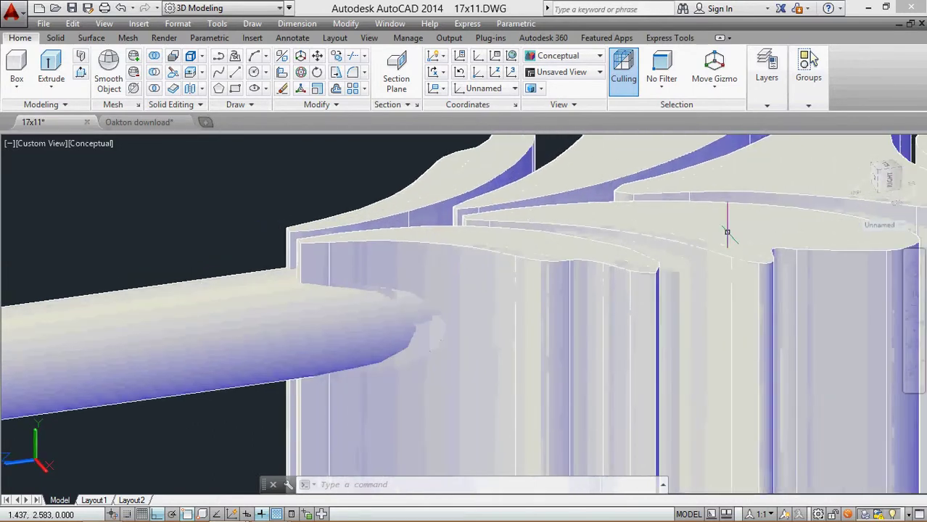
{"action": "left_click", "coordinate": [887, 168]}
{"action": "scroll", "coordinate": [566, 378], "scroll_direction": "up", "scroll_amount": 5}
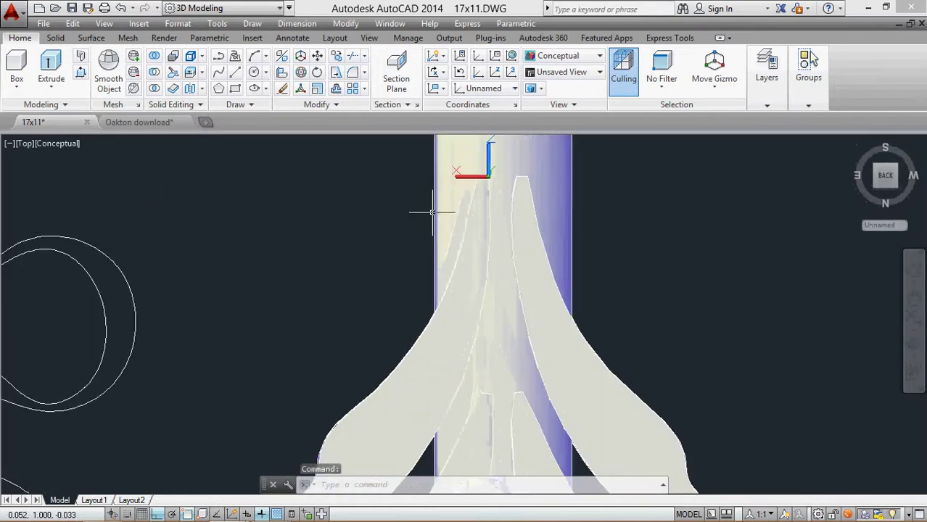
{"action": "middle_click_drag", "start_coordinate": [431, 213], "coordinate": [358, 284]}
{"action": "scroll", "coordinate": [468, 260], "scroll_direction": "up", "scroll_amount": 3}
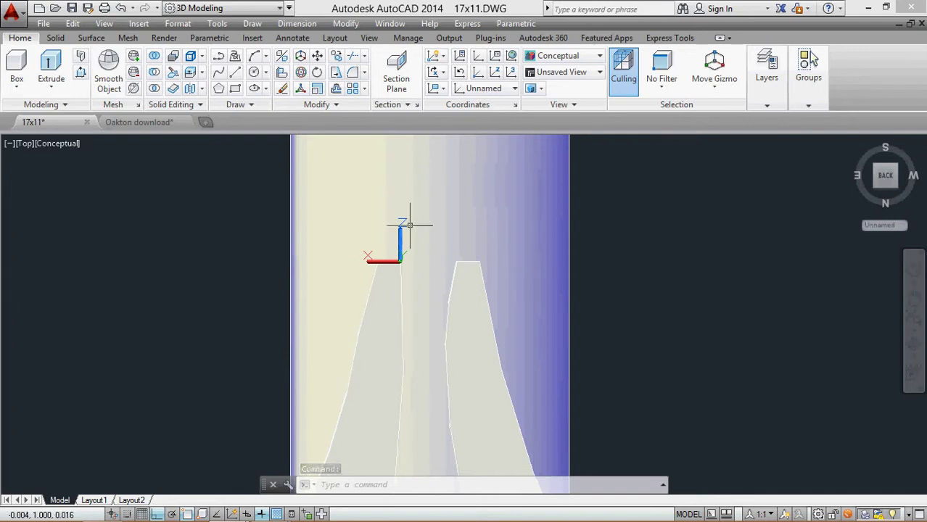
{"action": "left_click", "coordinate": [173, 74]}
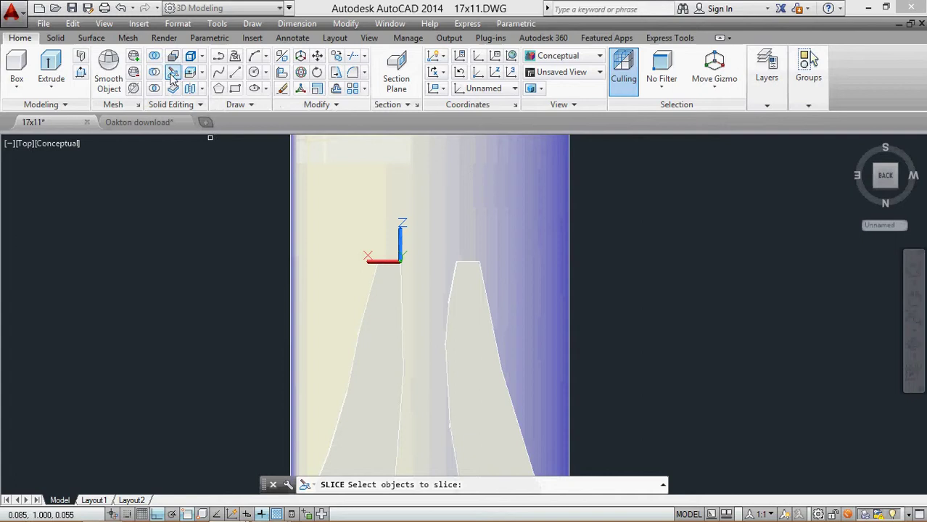
{"action": "left_click", "coordinate": [374, 200]}
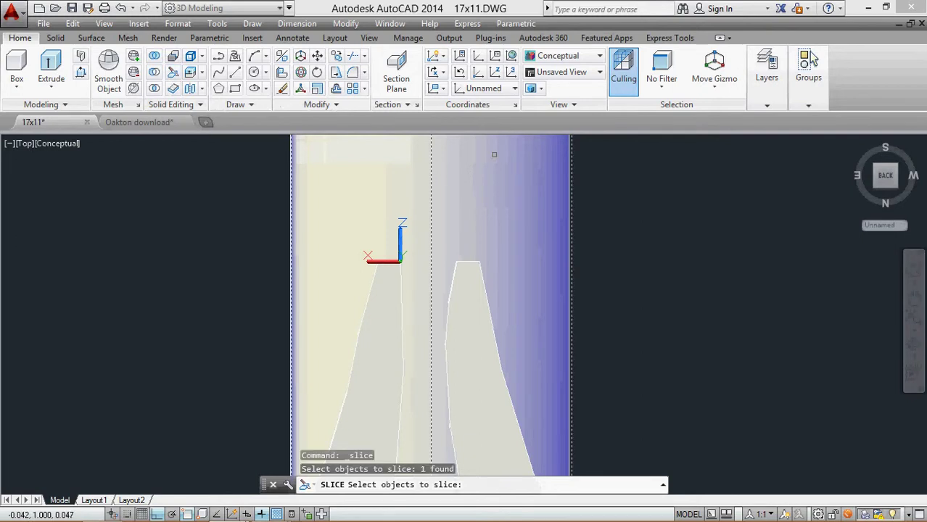
{"action": "key", "text": "Return"}
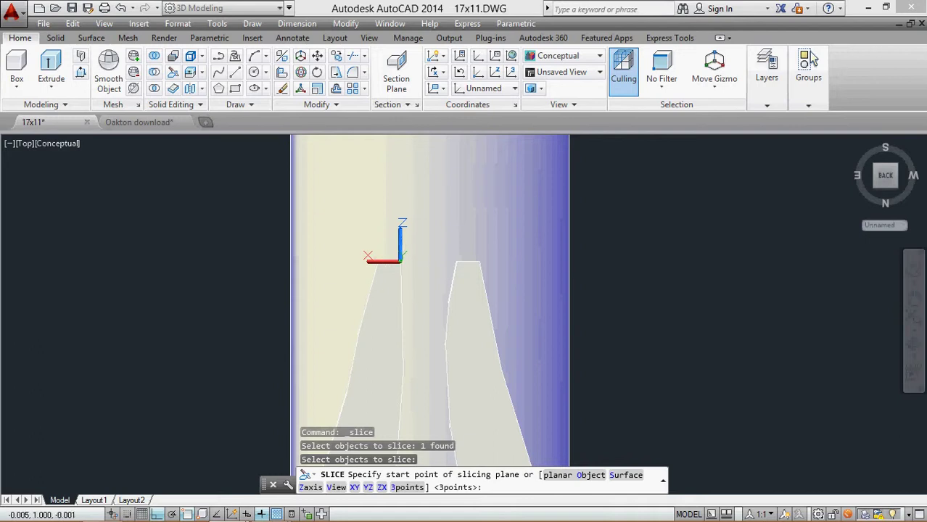
{"action": "left_click", "coordinate": [483, 261]}
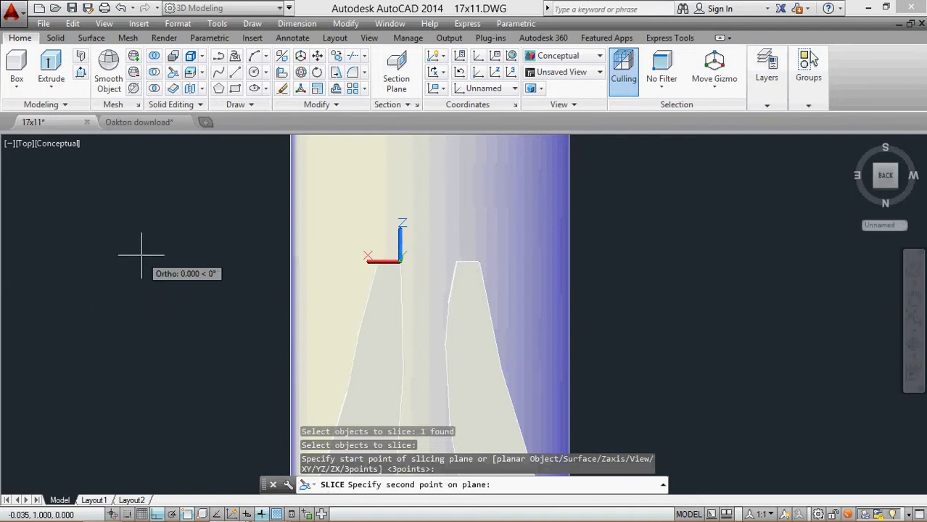
{"action": "key", "text": "Escape"}
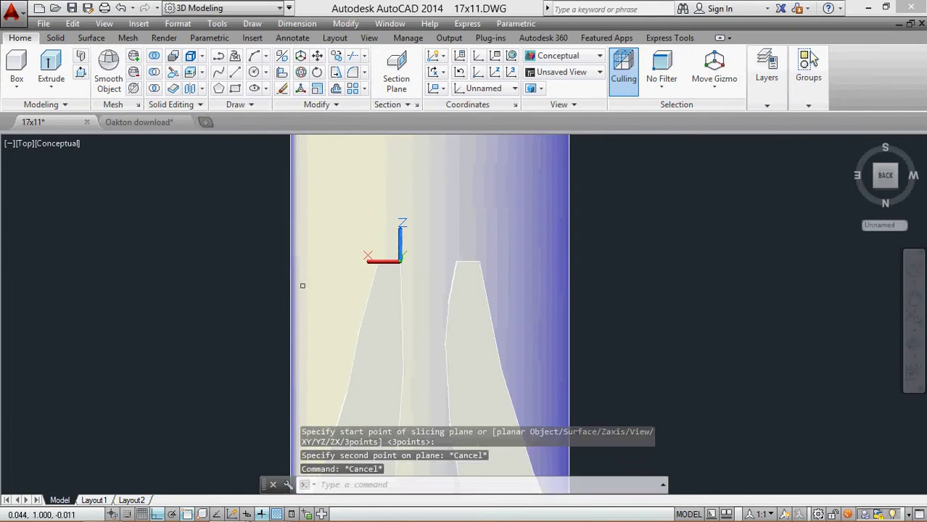
Step: Reorient the UCS so its Z axis points straight up along the emblem columns
{"action": "middle_click_drag", "start_coordinate": [332, 319], "coordinate": [367, 340], "text": "shift"}
{"action": "scroll", "coordinate": [416, 242], "scroll_direction": "down", "scroll_amount": 3}
{"action": "scroll", "coordinate": [381, 232], "scroll_direction": "down", "scroll_amount": 10}
{"action": "scroll", "coordinate": [367, 335], "scroll_direction": "up", "scroll_amount": 3}
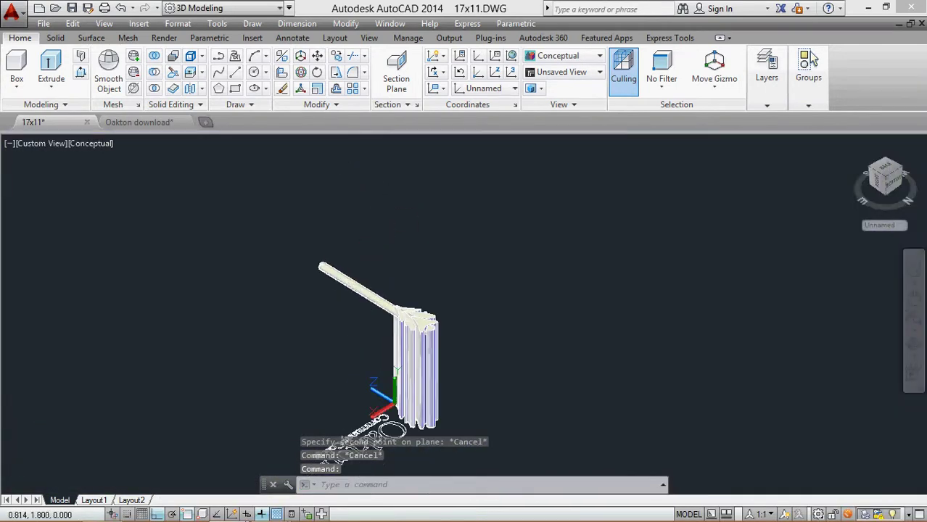
{"action": "left_click", "coordinate": [368, 388]}
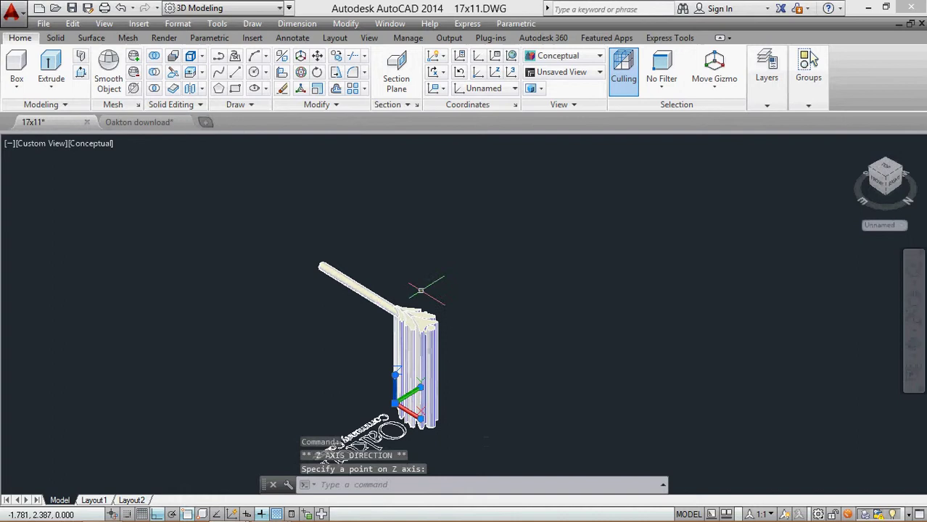
{"action": "scroll", "coordinate": [425, 286], "scroll_direction": "up", "scroll_amount": 5}
{"action": "key", "text": "Escape"}
Step: Slice the long cylinder in top view along a plane across it through the emblem's pointed tip, keeping both sides
{"action": "left_click", "coordinate": [881, 174]}
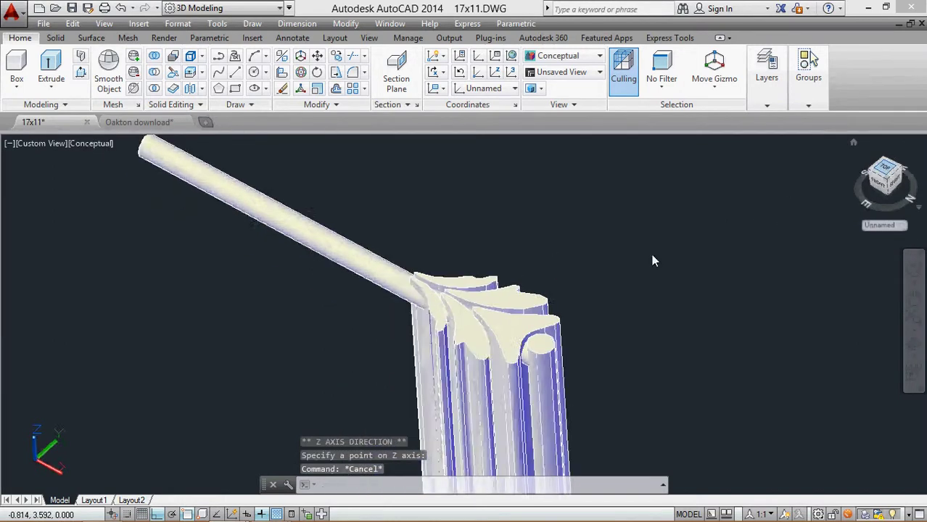
{"action": "scroll", "coordinate": [497, 231], "scroll_direction": "up", "scroll_amount": 6}
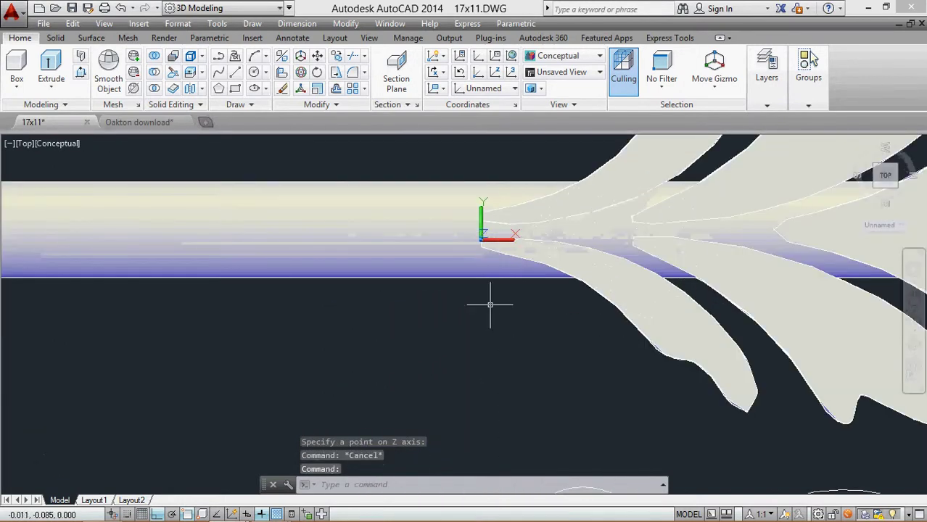
{"action": "middle_click_drag", "start_coordinate": [491, 305], "coordinate": [450, 346]}
{"action": "left_click", "coordinate": [174, 72]}
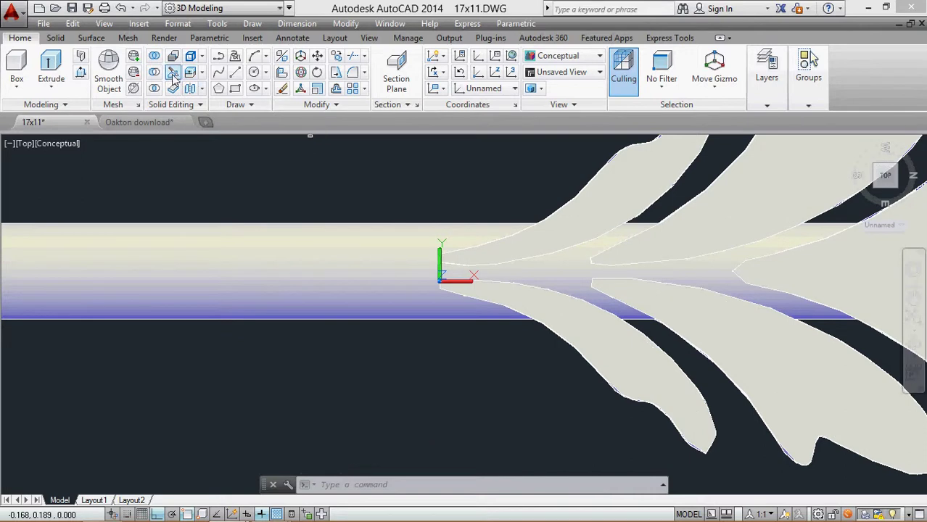
{"action": "left_click", "coordinate": [217, 260]}
{"action": "key", "text": "Return"}
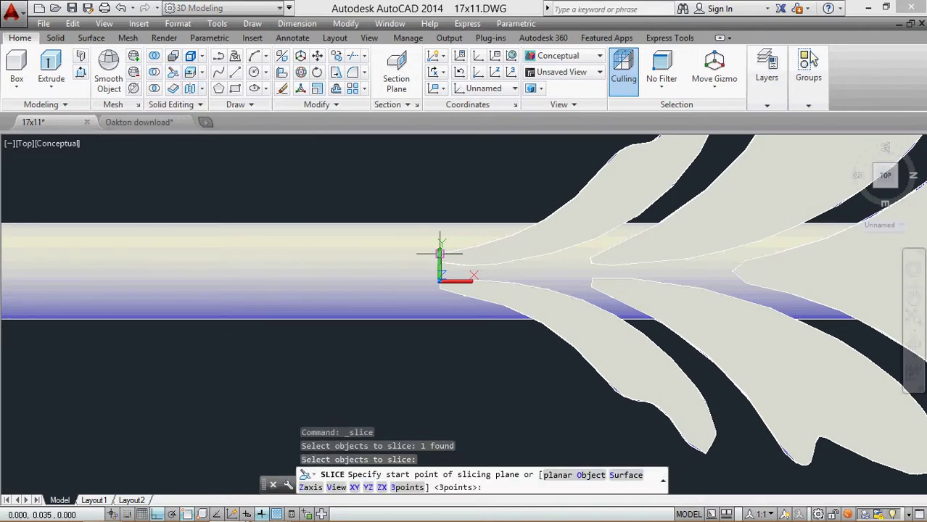
{"action": "left_click", "coordinate": [439, 252]}
{"action": "left_click", "coordinate": [456, 386]}
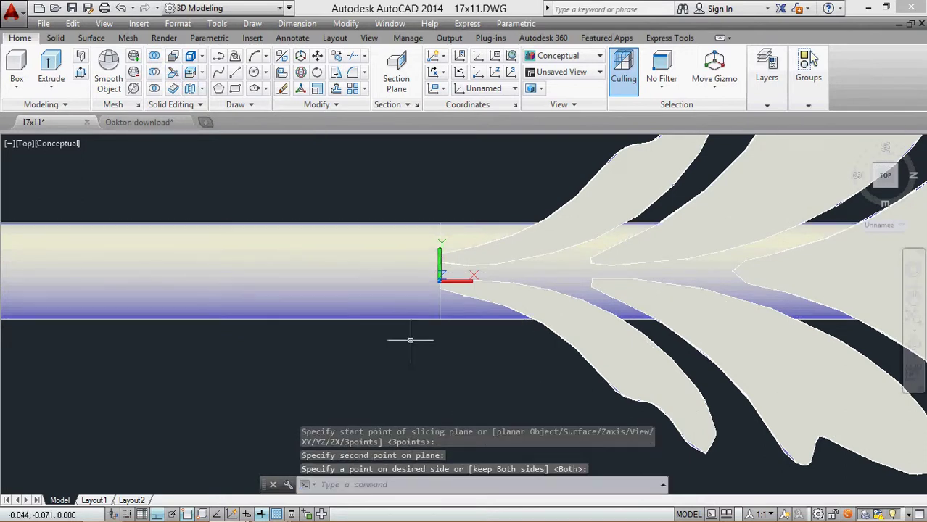
Step: Delete the cut-off part of the cylinder that sticks out beyond the emblem's tip
{"action": "left_click", "coordinate": [331, 279]}
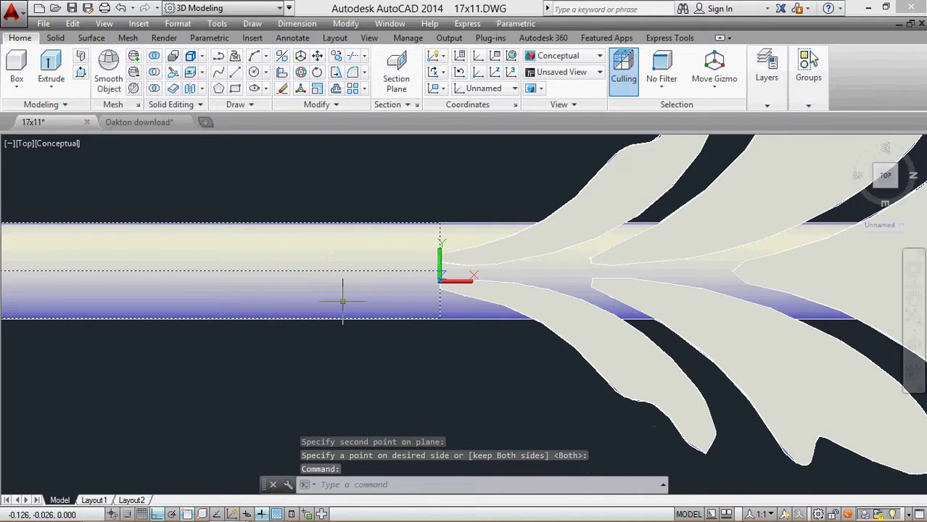
{"action": "left_click", "coordinate": [342, 301]}
{"action": "key", "text": "Delete"}
{"action": "scroll", "coordinate": [351, 310], "scroll_direction": "down", "scroll_amount": 5}
{"action": "scroll", "coordinate": [420, 276], "scroll_direction": "up", "scroll_amount": 5}
{"action": "mouse_move", "coordinate": [419, 275]}
{"action": "middle_mouse_down", "text": "shift"}
{"action": "mouse_move", "coordinate": [491, 246]}
{"action": "mouse_move", "coordinate": [511, 257]}
{"action": "middle_mouse_up", "text": "shift"}
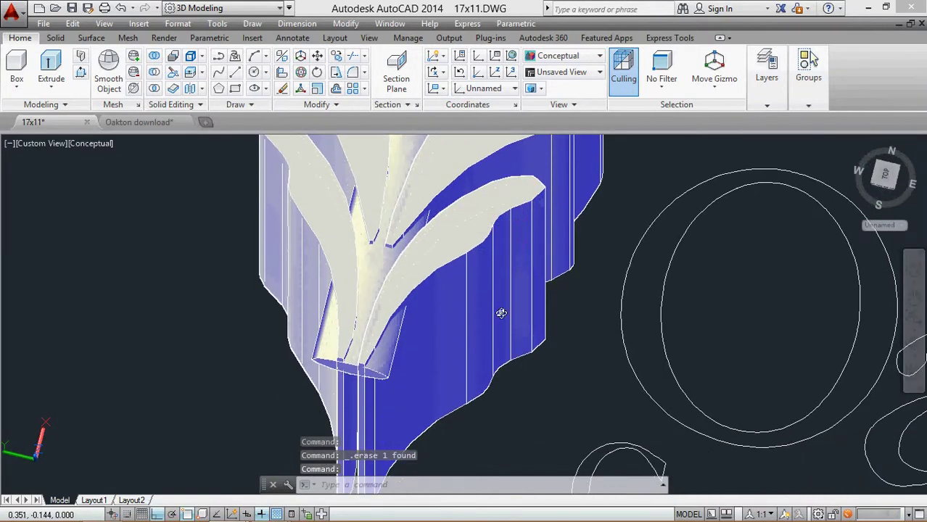
{"action": "middle_click_drag", "start_coordinate": [501, 313], "coordinate": [500, 259], "text": "shift"}
Step: Move the remaining cylinder piece straight down along Z to about mid-height of the emblem columns
{"action": "scroll", "coordinate": [479, 239], "scroll_direction": "down", "scroll_amount": 5}
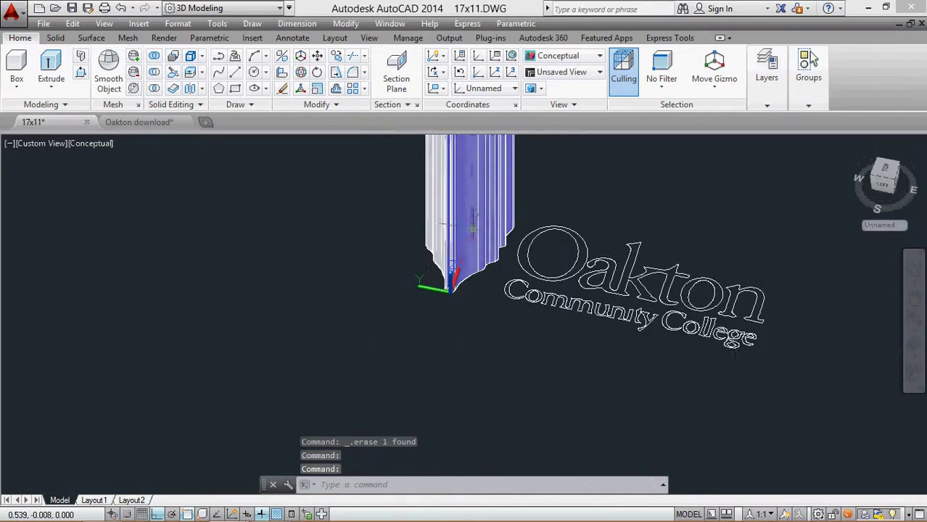
{"action": "middle_click_drag", "start_coordinate": [472, 229], "coordinate": [410, 252], "text": "shift"}
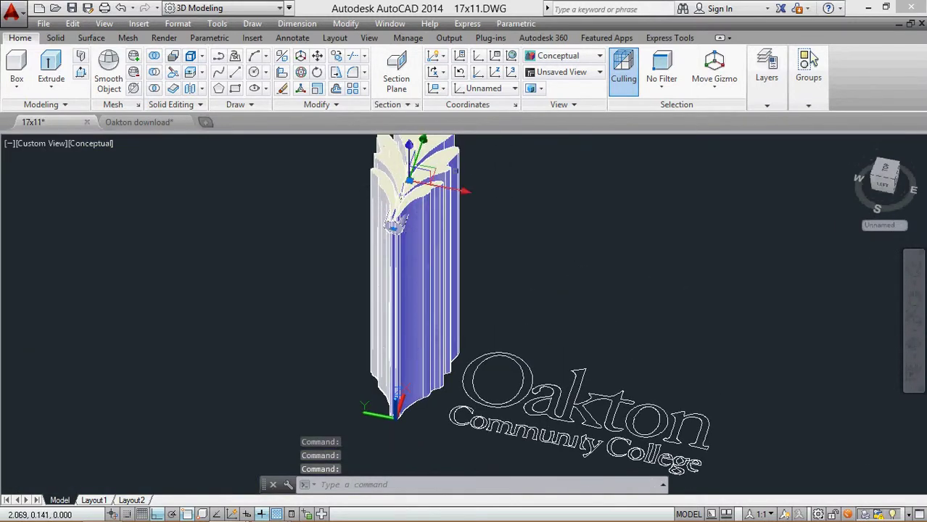
{"action": "middle_click_drag", "start_coordinate": [428, 175], "coordinate": [390, 201], "text": "shift"}
{"action": "left_click", "coordinate": [400, 203]}
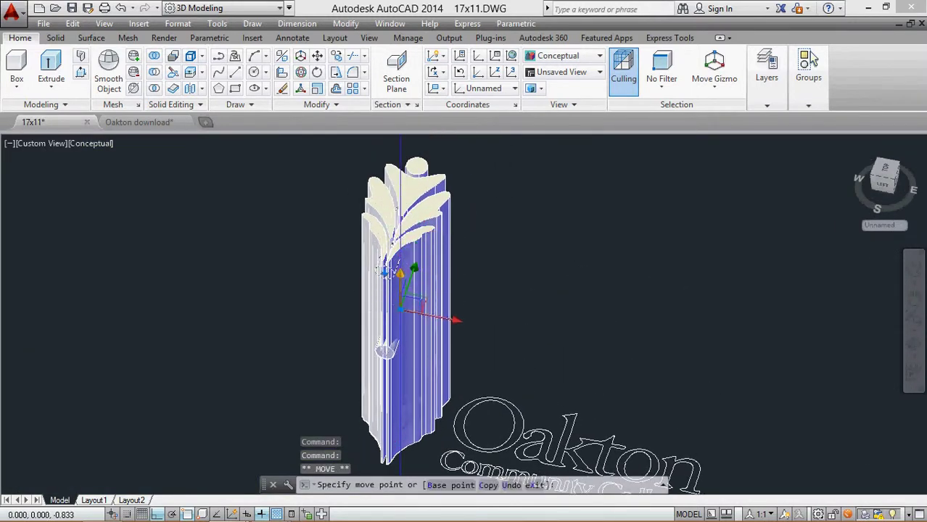
{"action": "left_click", "coordinate": [401, 315]}
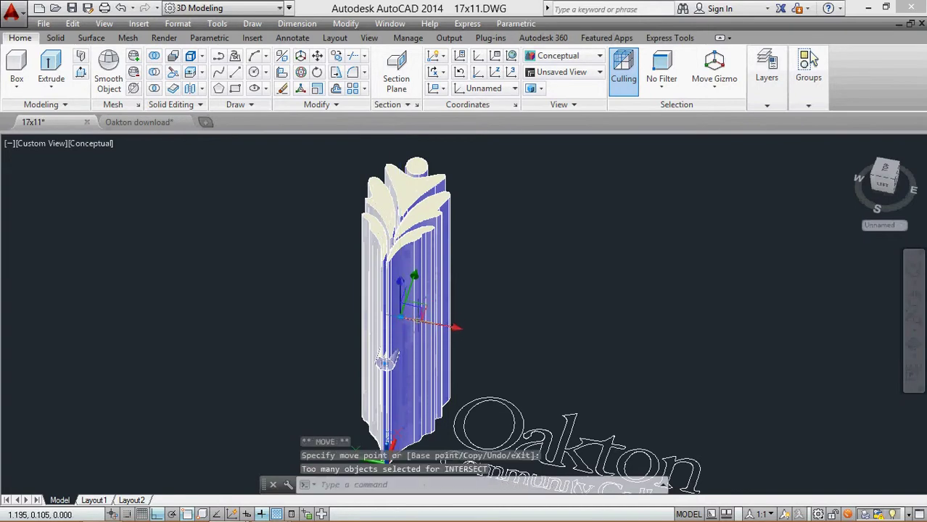
{"action": "key", "text": "Escape"}
{"action": "key", "text": "Escape"}
Step: Examine the extruded emblem together with the Oakton Community College lettering from above
{"action": "scroll", "coordinate": [535, 326], "scroll_direction": "up", "scroll_amount": 5}
{"action": "scroll", "coordinate": [535, 327], "scroll_direction": "down", "scroll_amount": 5}
{"action": "middle_click_drag", "start_coordinate": [535, 326], "coordinate": [257, 346], "text": "shift"}
{"action": "scroll", "coordinate": [421, 390], "scroll_direction": "down", "scroll_amount": 5}
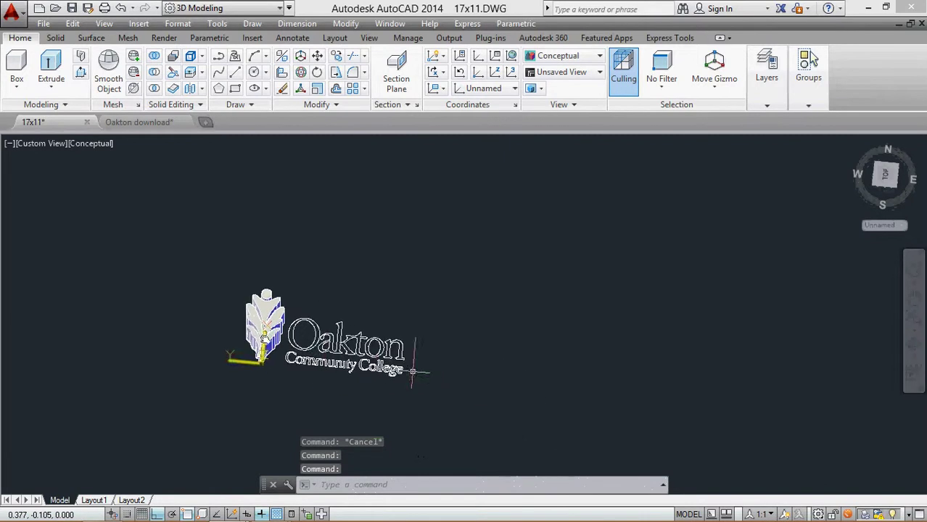
{"action": "scroll", "coordinate": [257, 347], "scroll_direction": "up", "scroll_amount": 2}
{"action": "scroll", "coordinate": [255, 348], "scroll_direction": "down", "scroll_amount": 2}
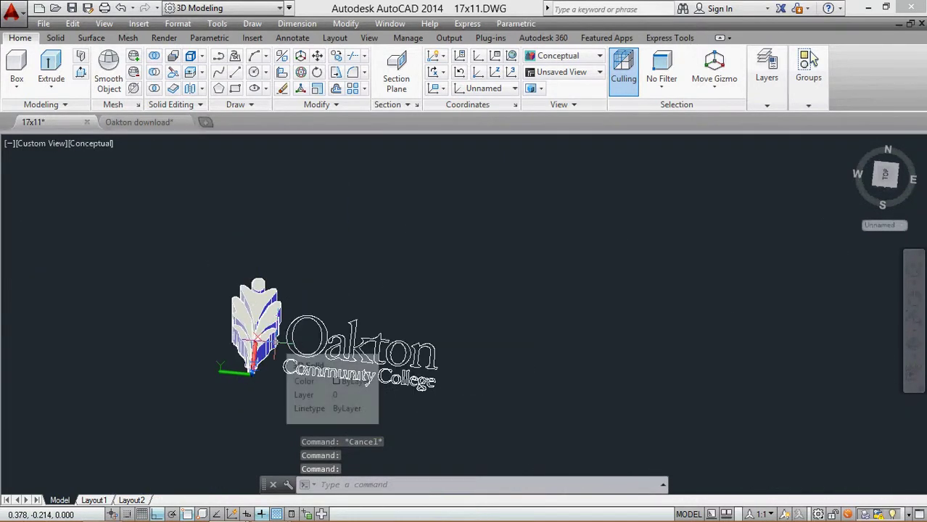
{"action": "middle_click_drag", "start_coordinate": [294, 289], "coordinate": [149, 262]}
{"action": "scroll", "coordinate": [175, 263], "scroll_direction": "up", "scroll_amount": 3}
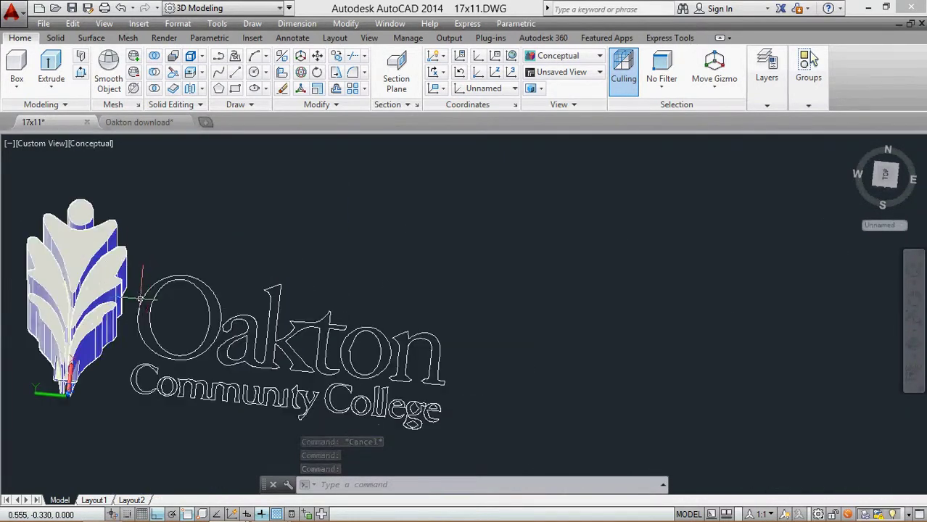